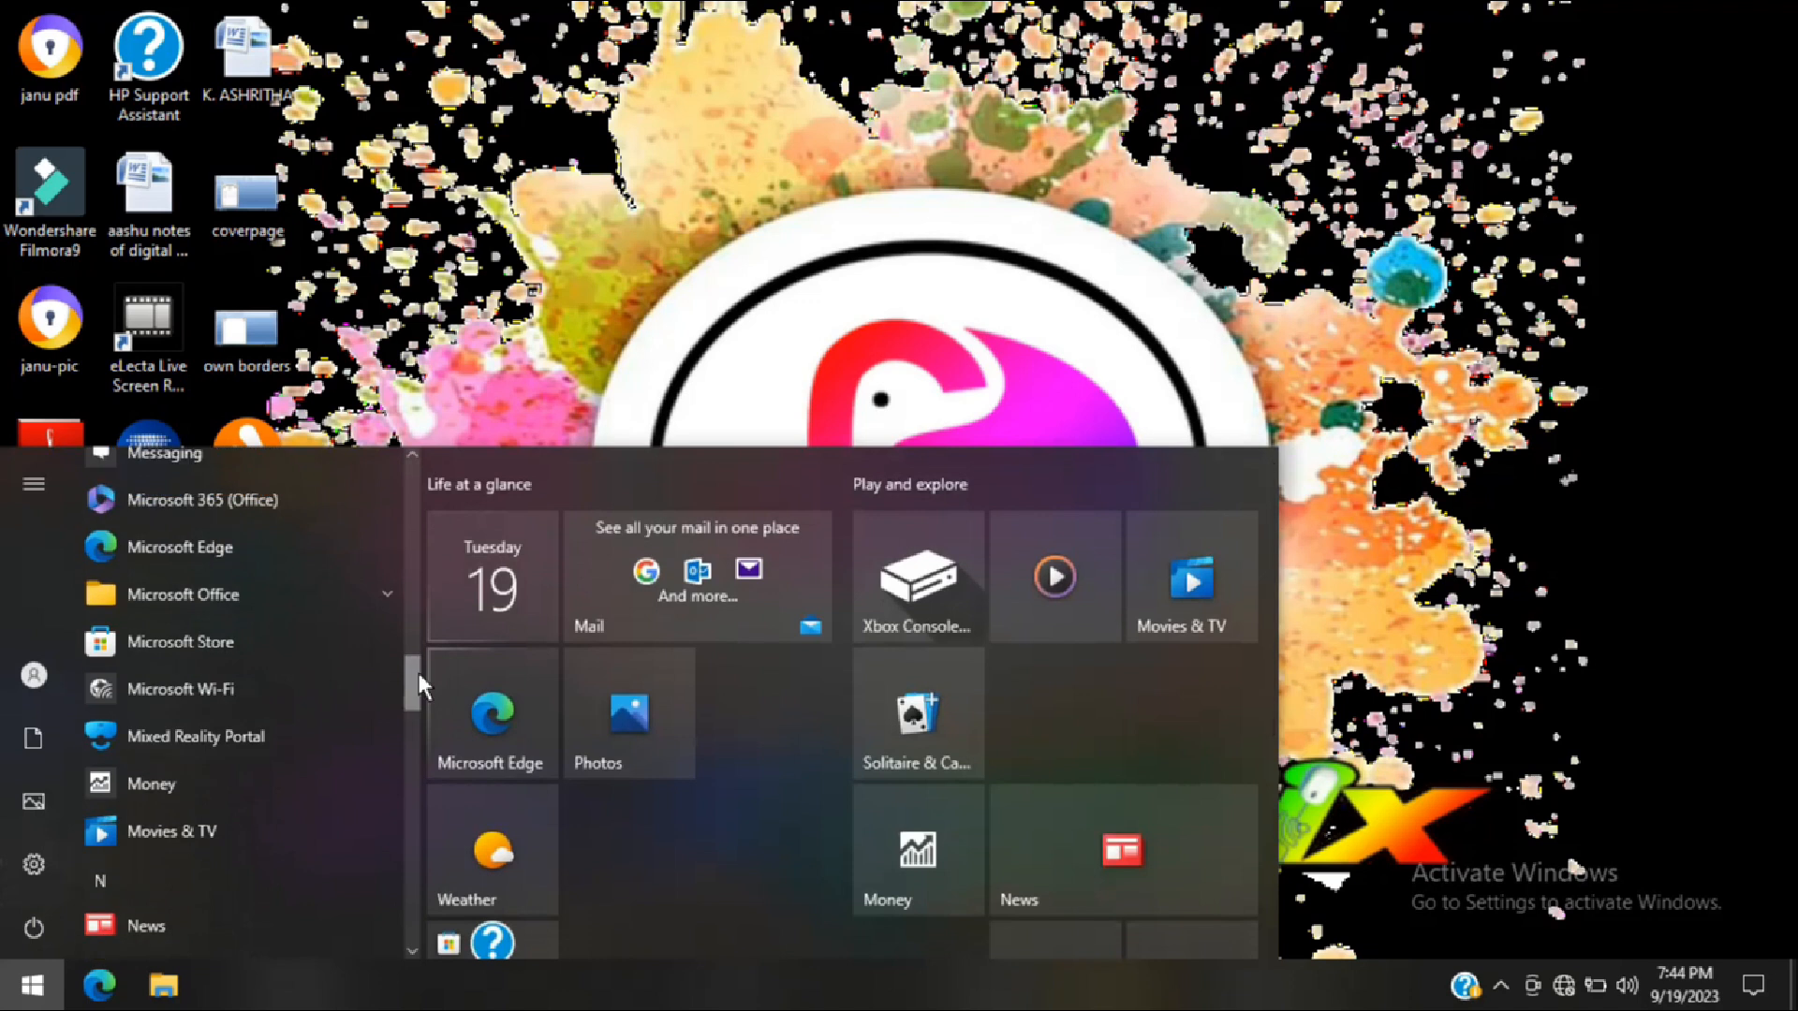
Start Microsoft Office Word 2007 from the Microsoft Office program group
click(377, 602)
scroll(407, 656, down, 3)
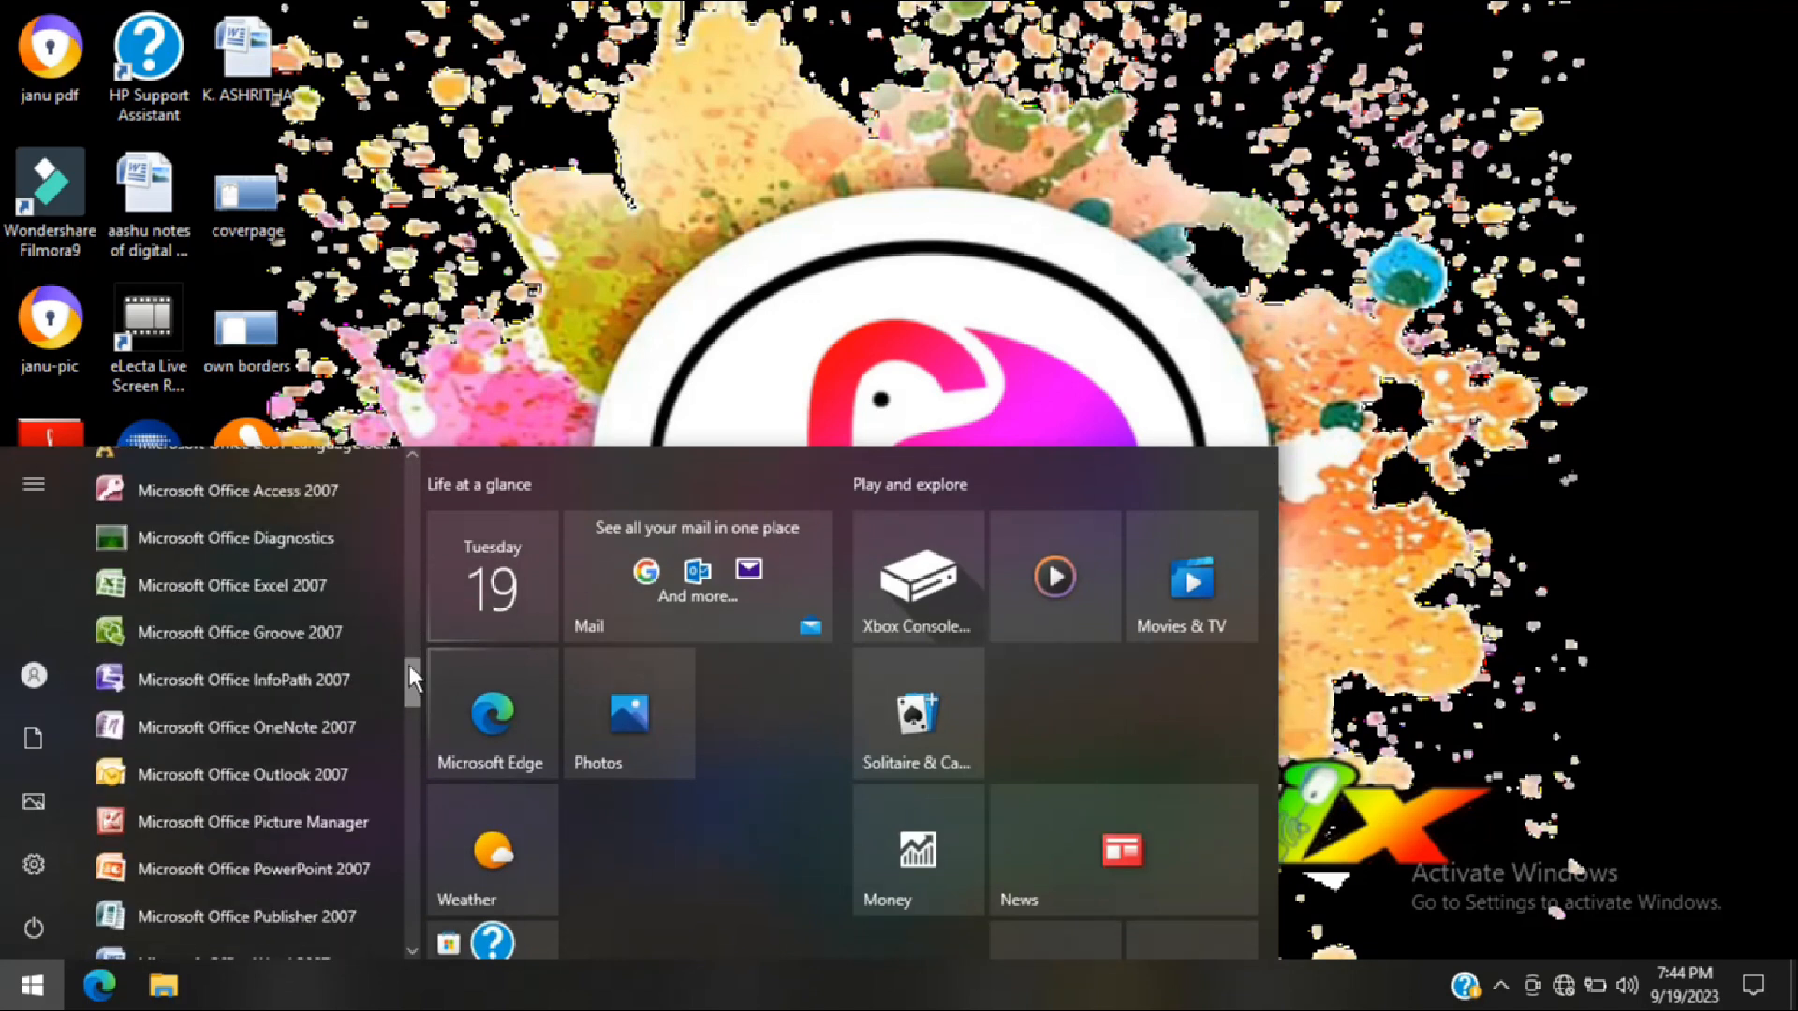
scroll(412, 681, down, 2)
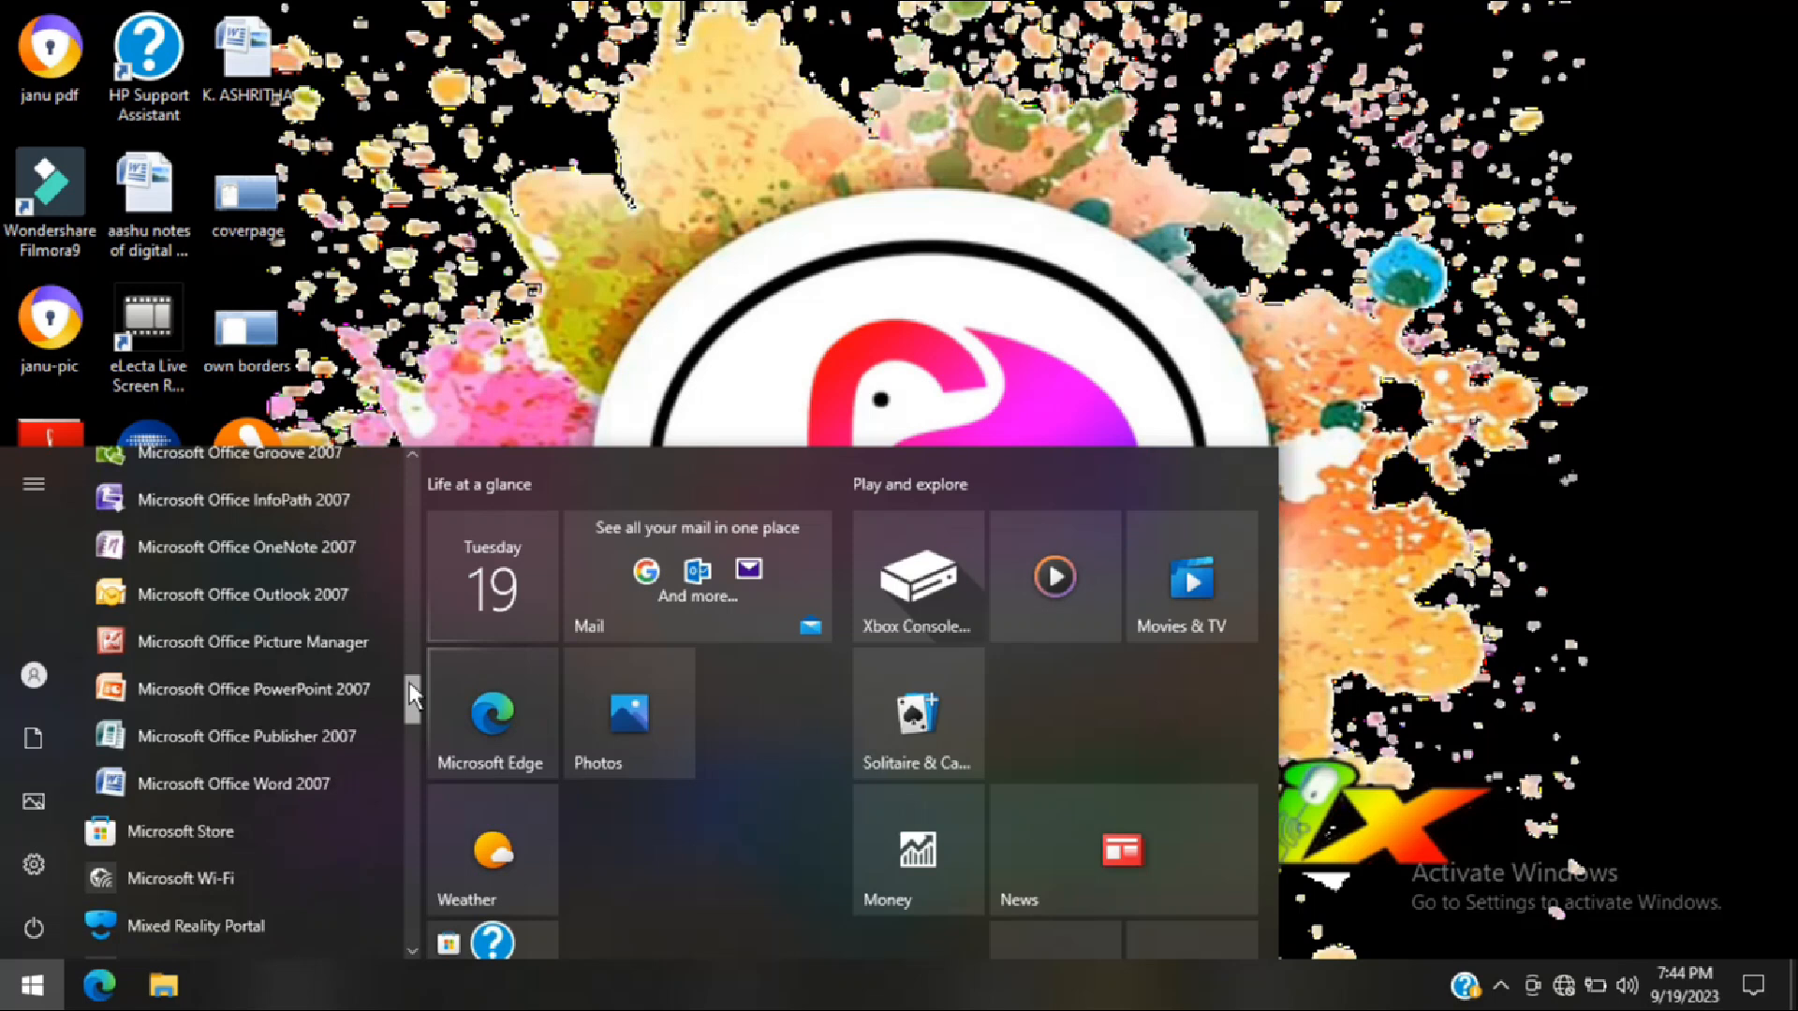
click(255, 796)
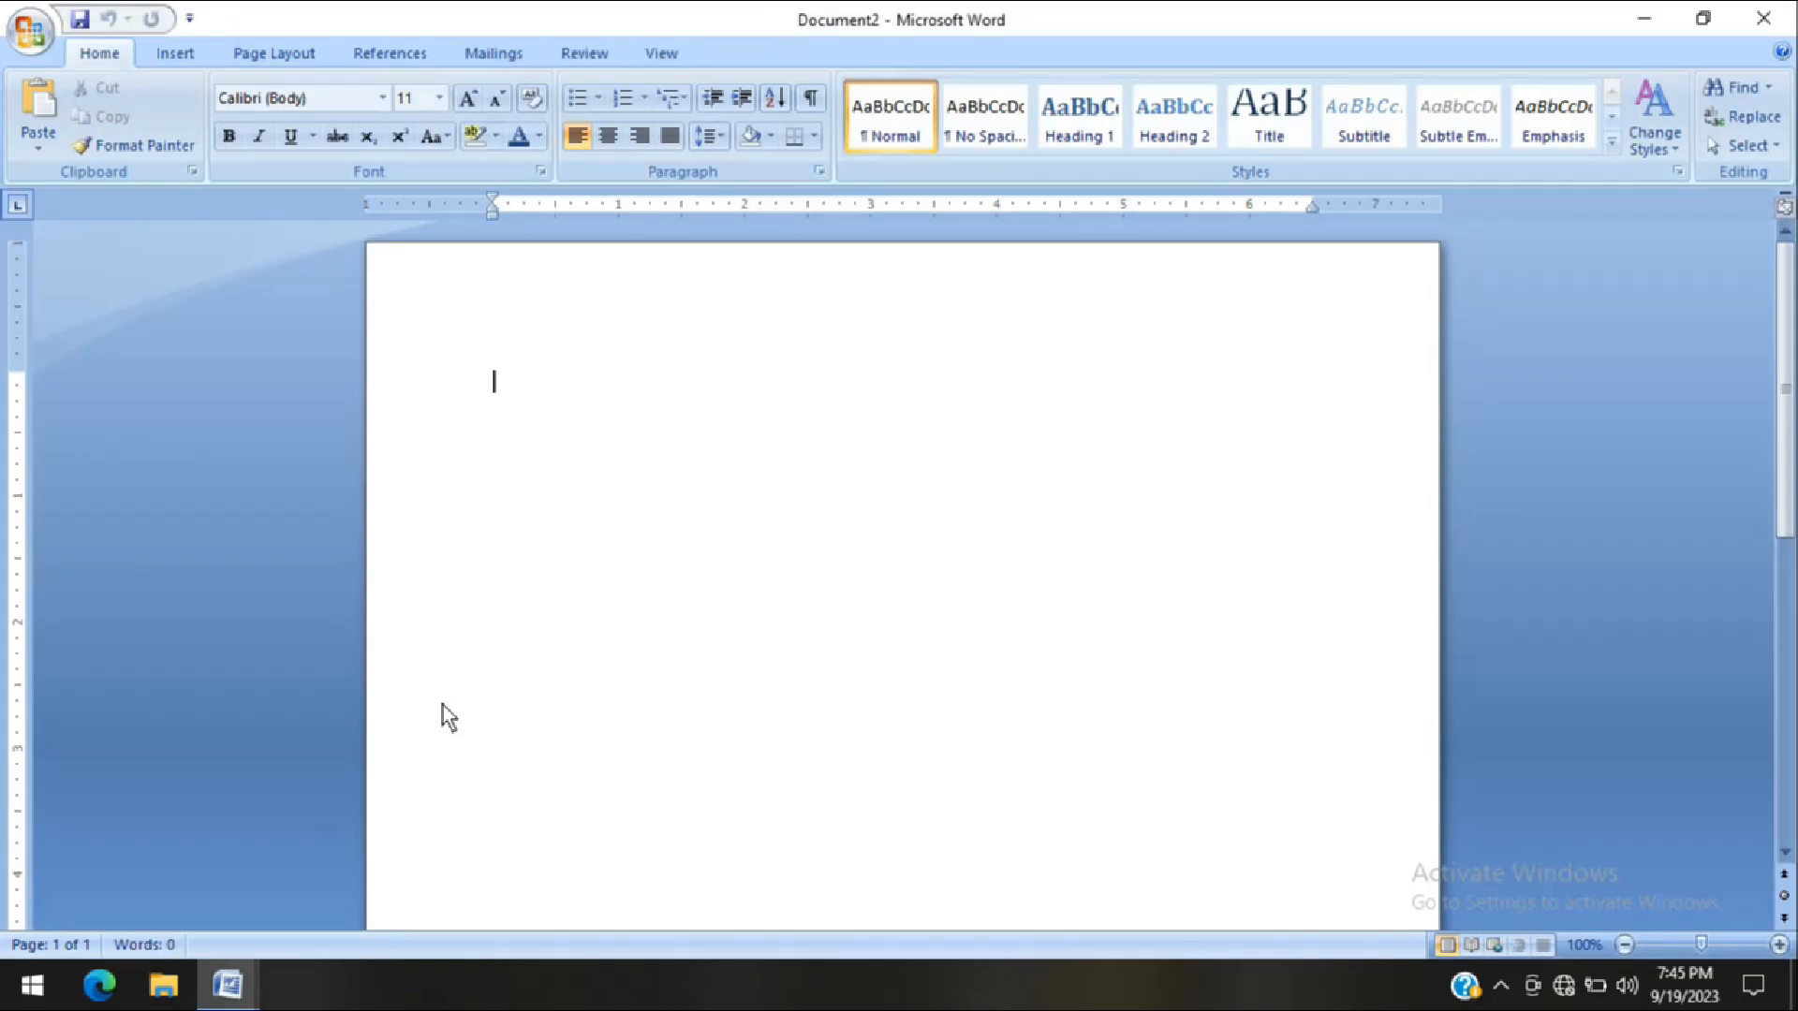
Run the winword command from the Windows Run dialog as another way to start Word
key(super+r)
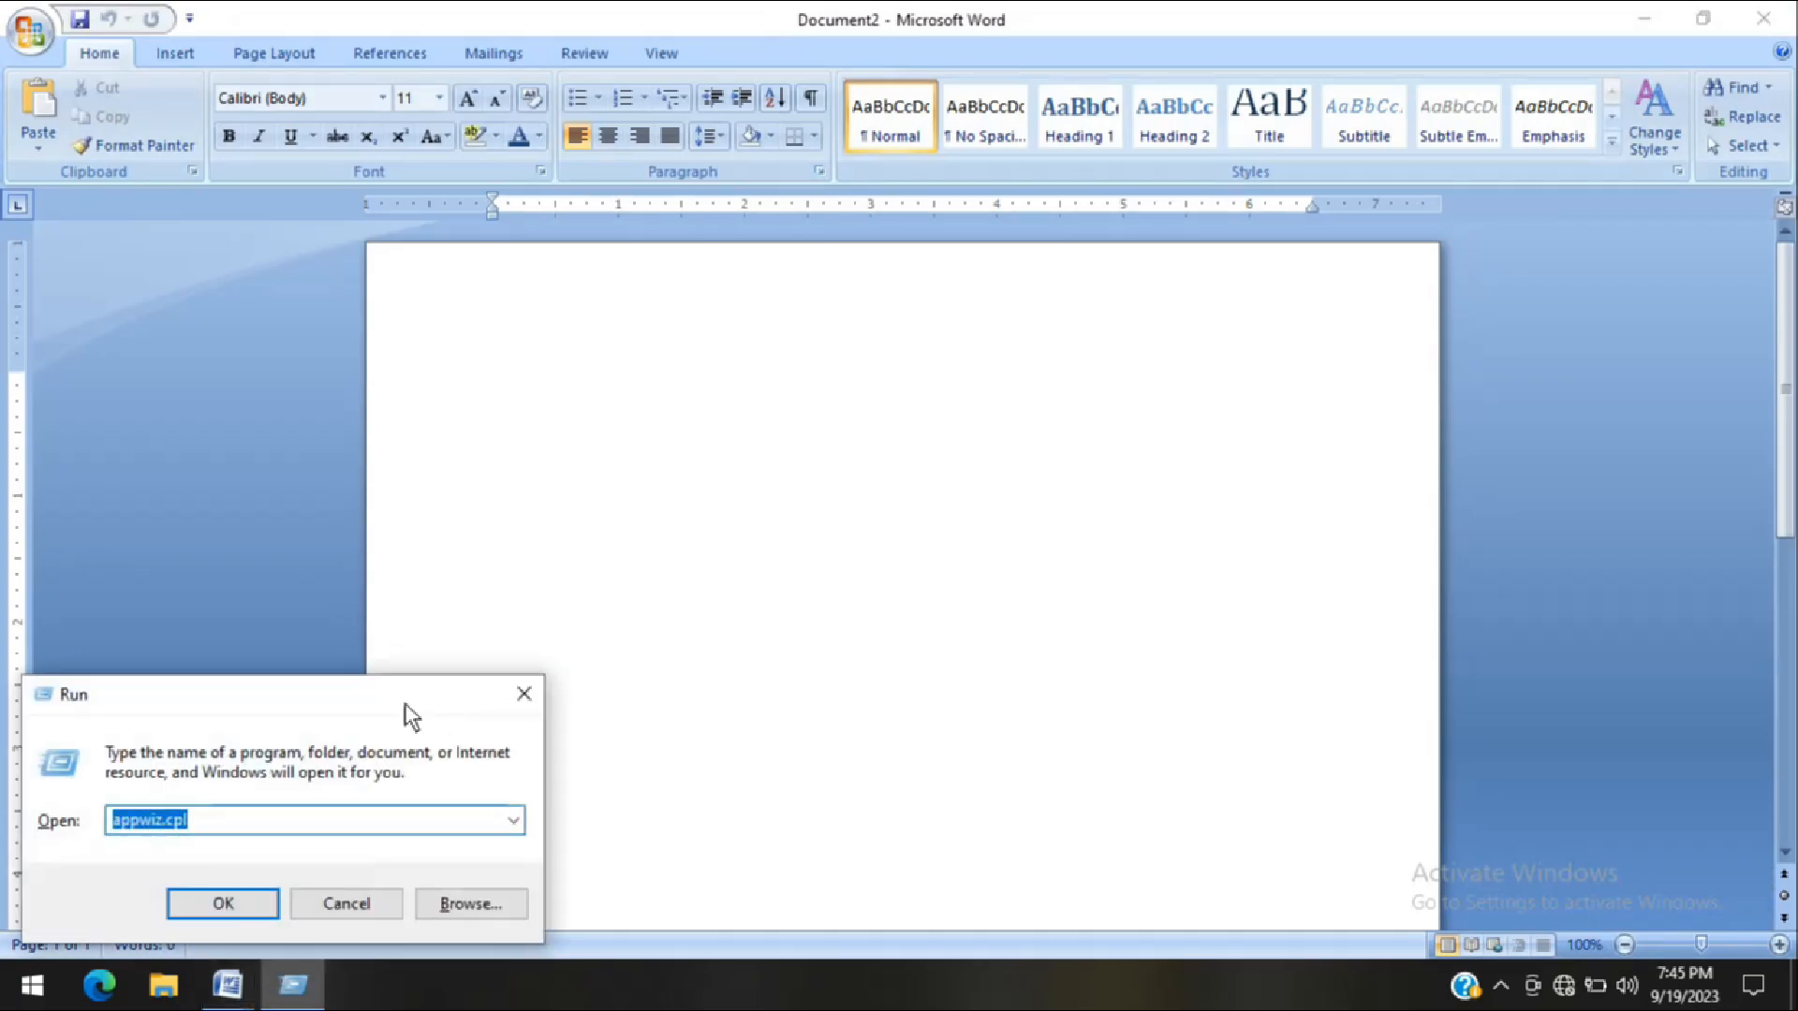
drag(193, 820, 177, 822)
click(511, 821)
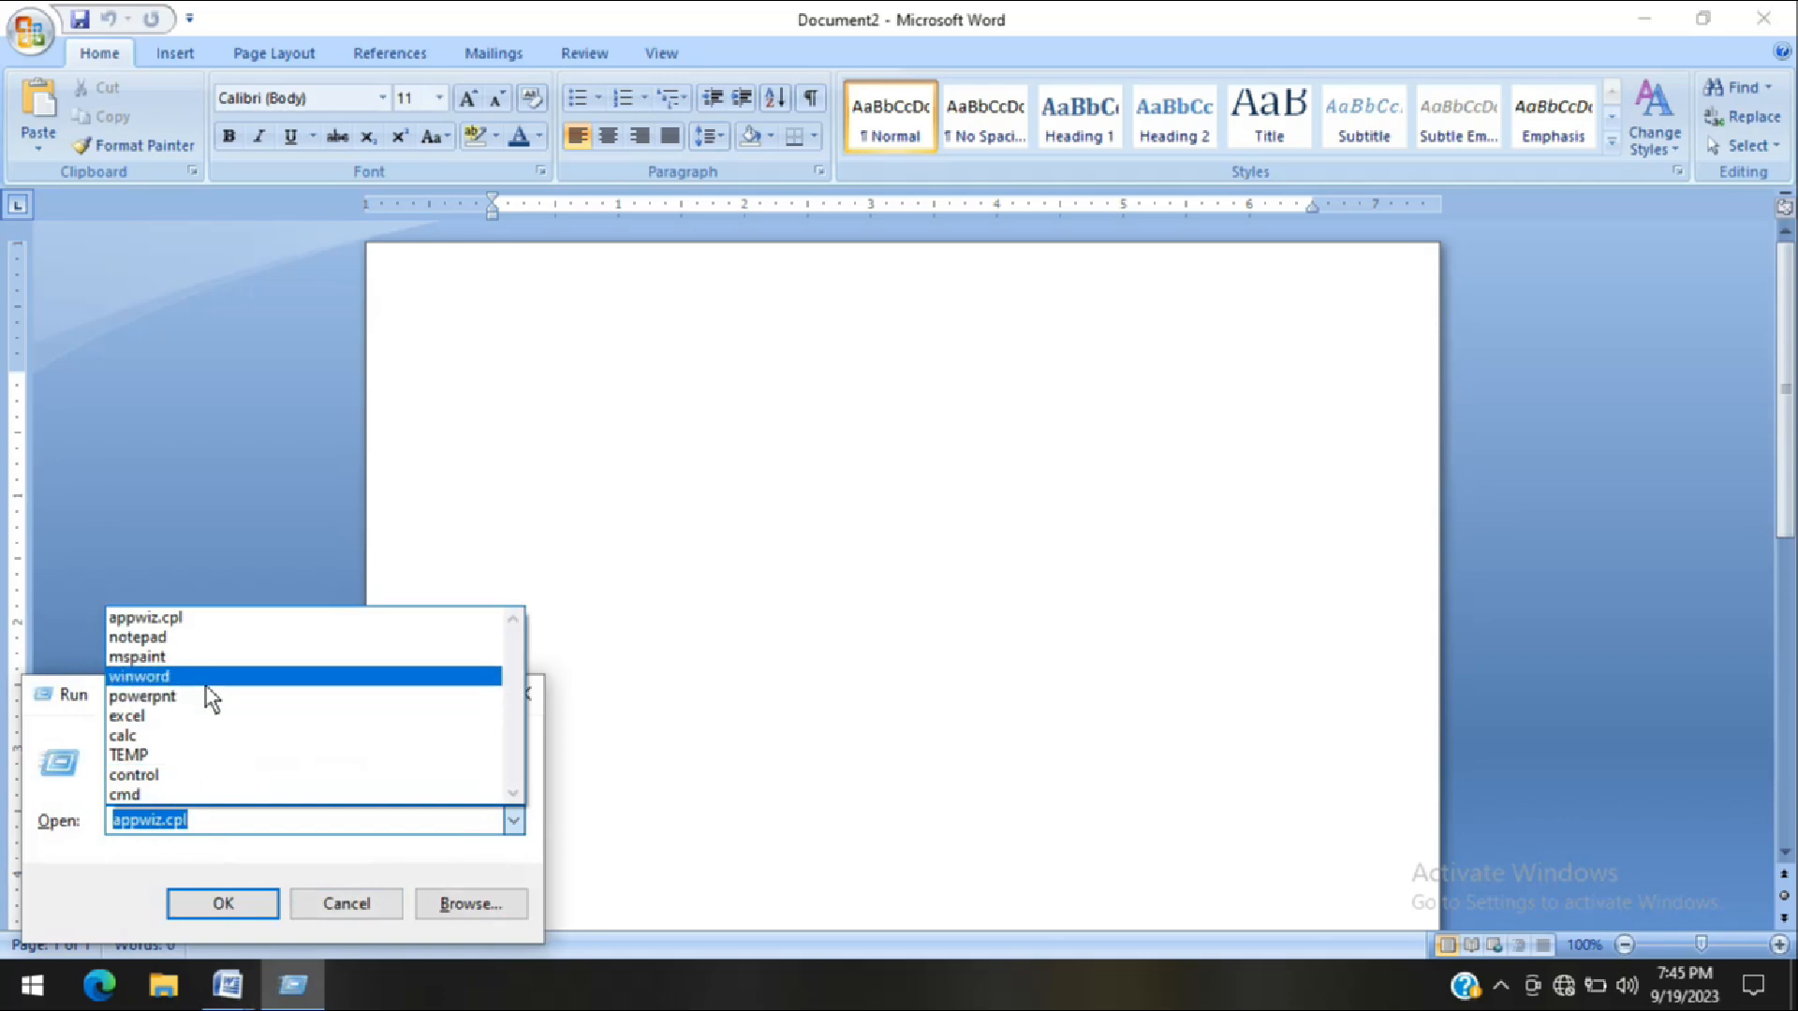
click(167, 682)
click(197, 822)
click(214, 905)
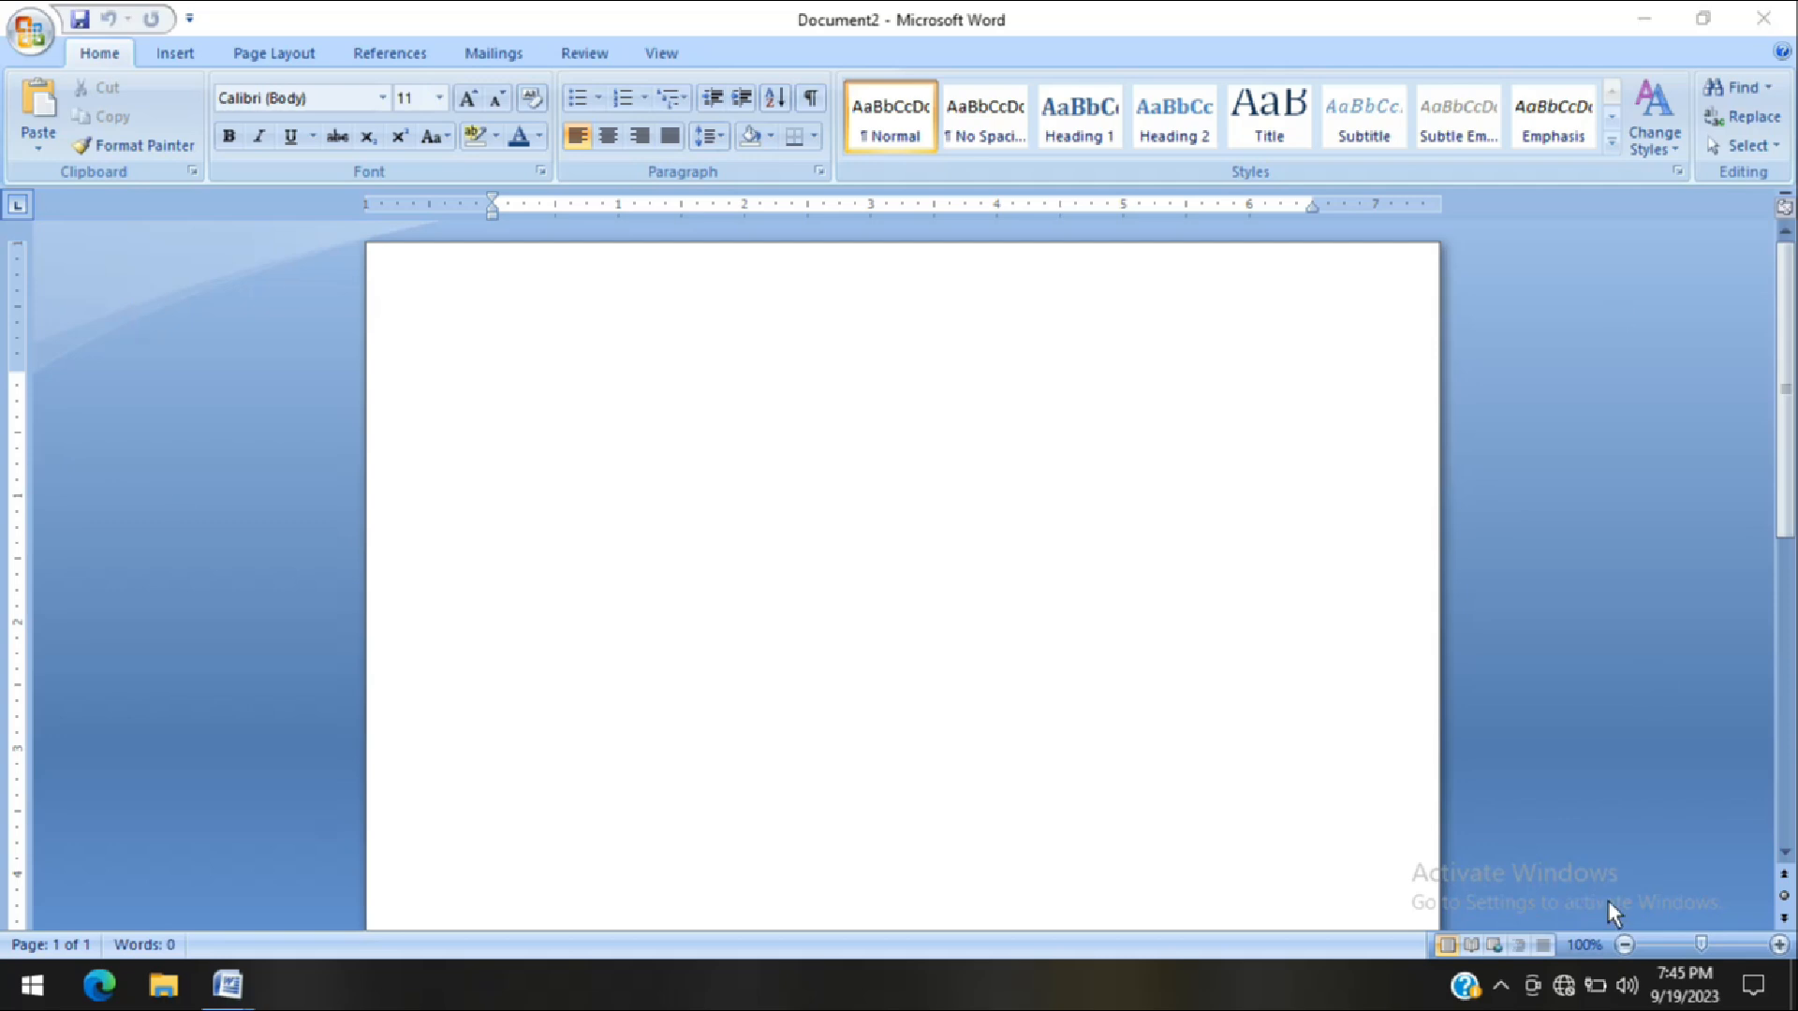
Zoom the blank document to page width
click(1580, 945)
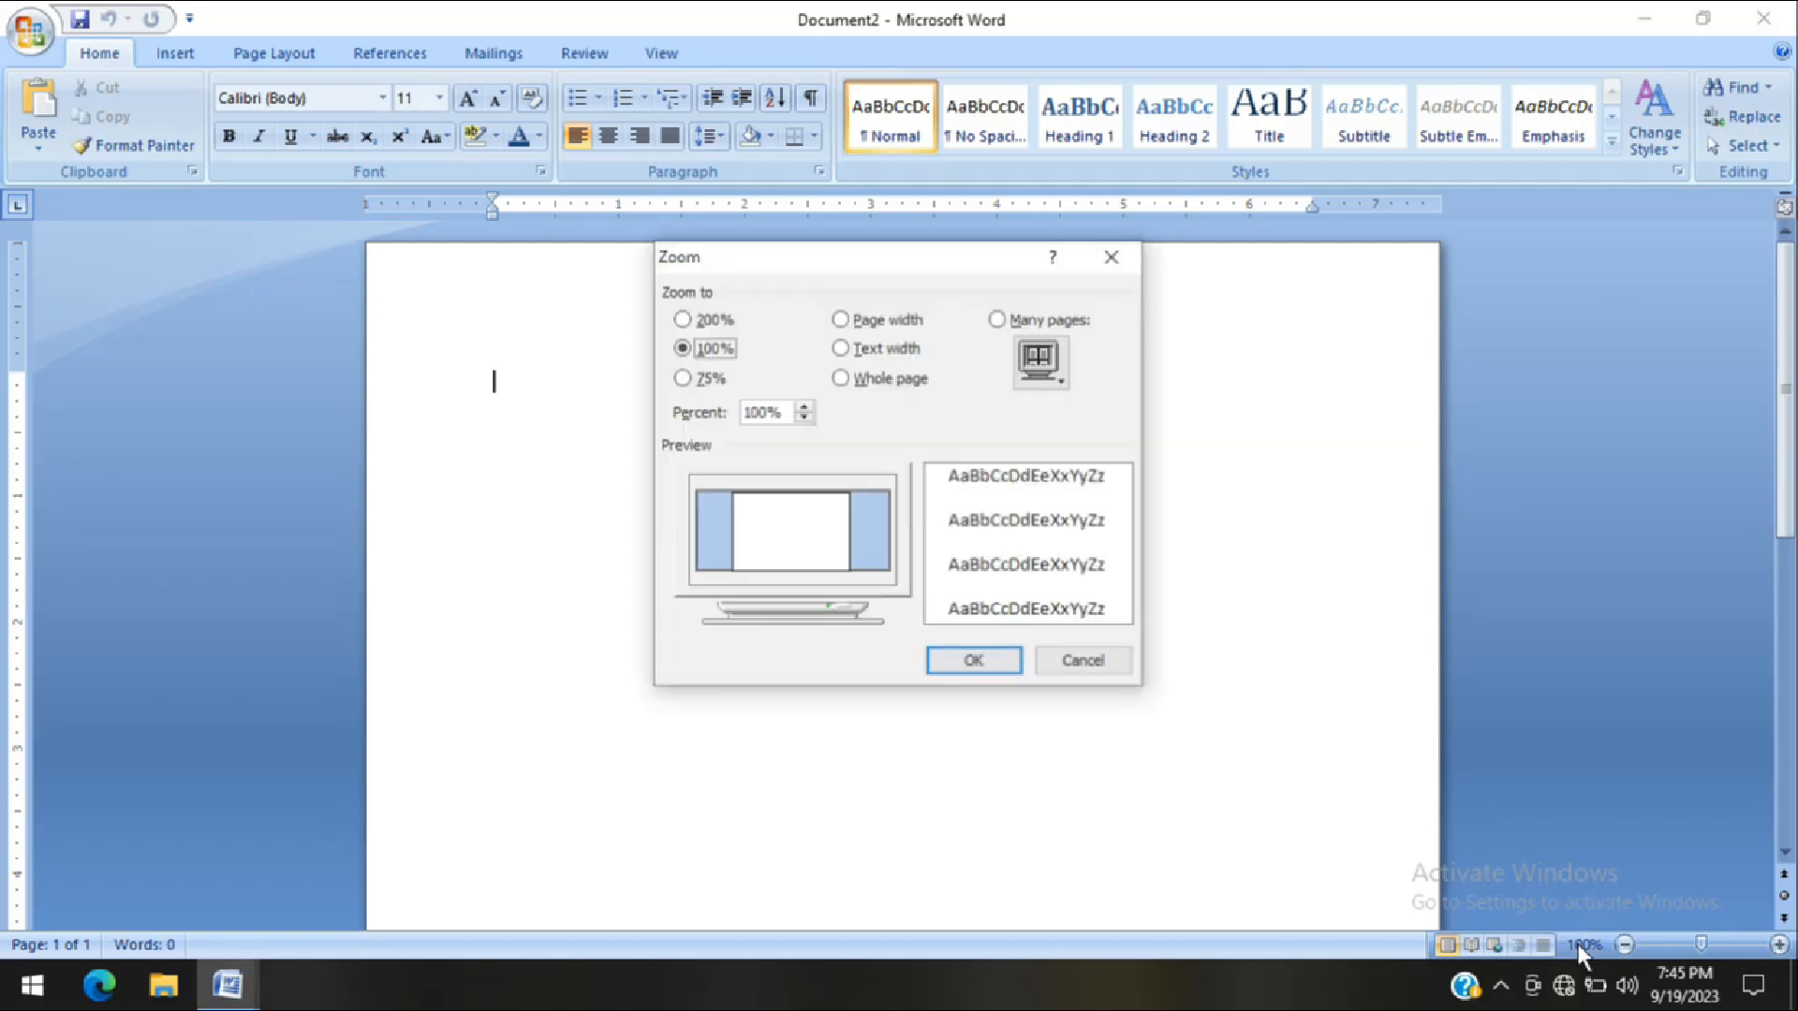
click(840, 319)
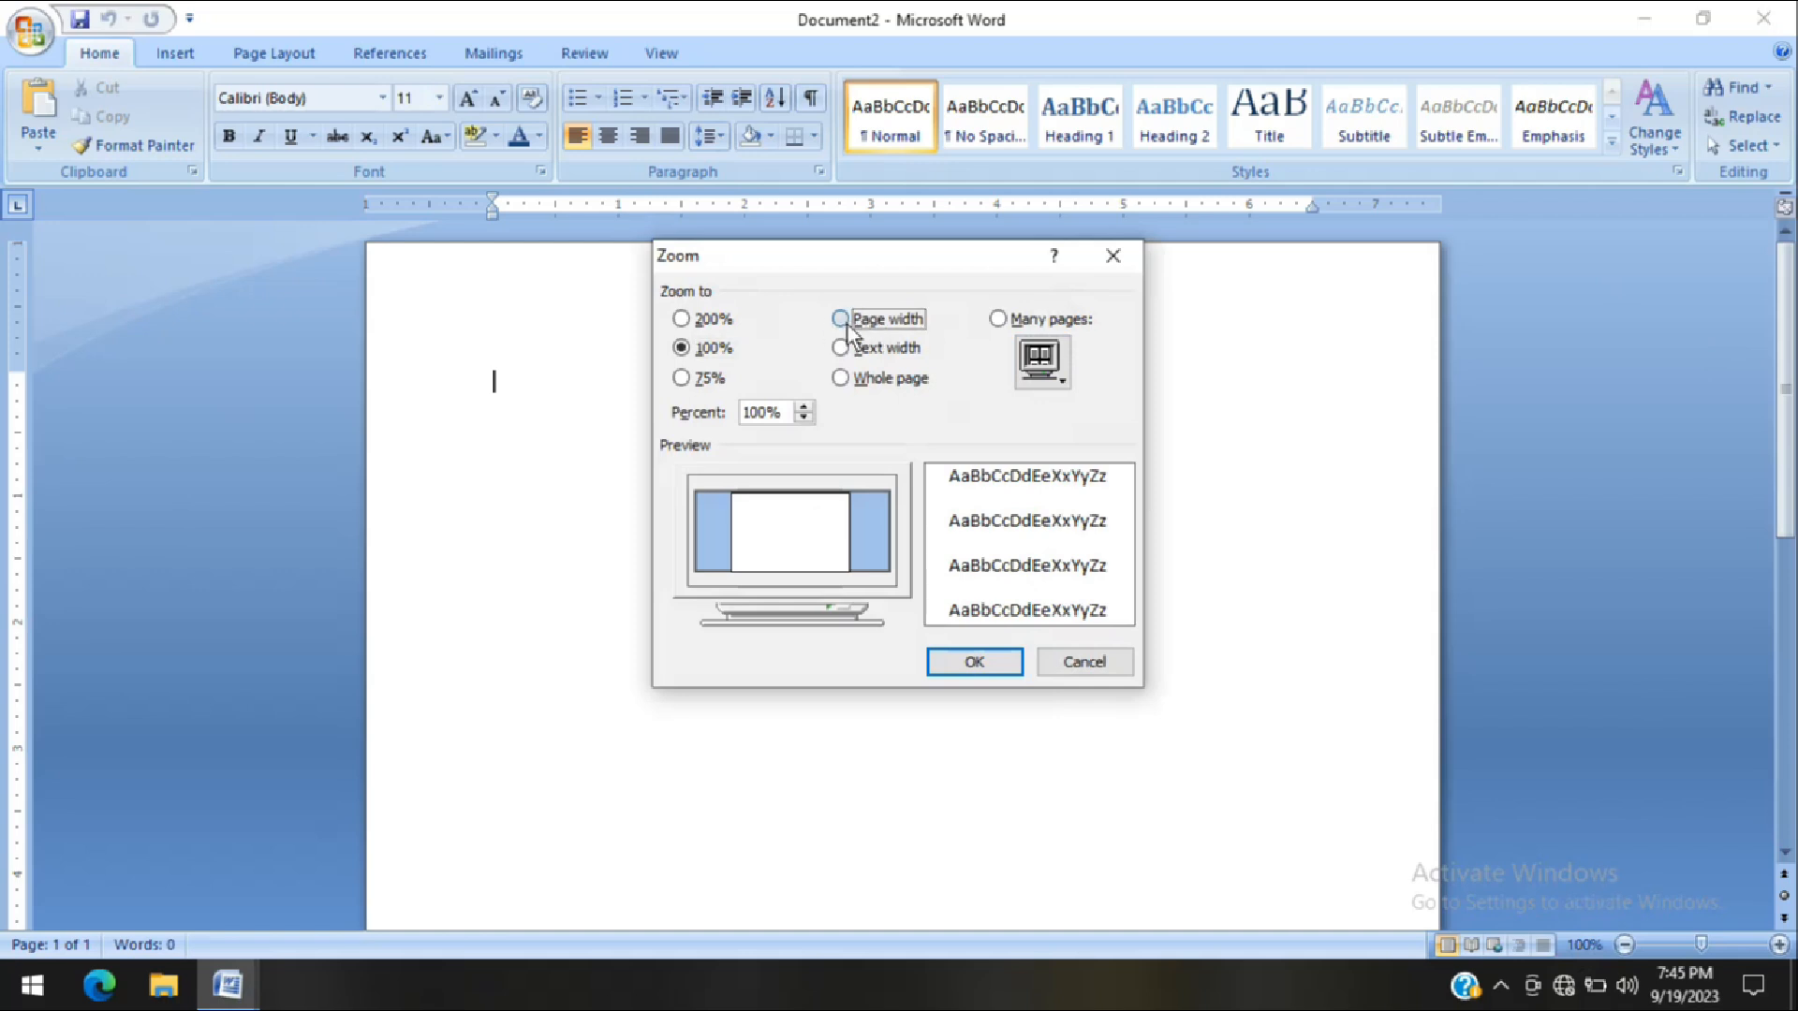
click(963, 681)
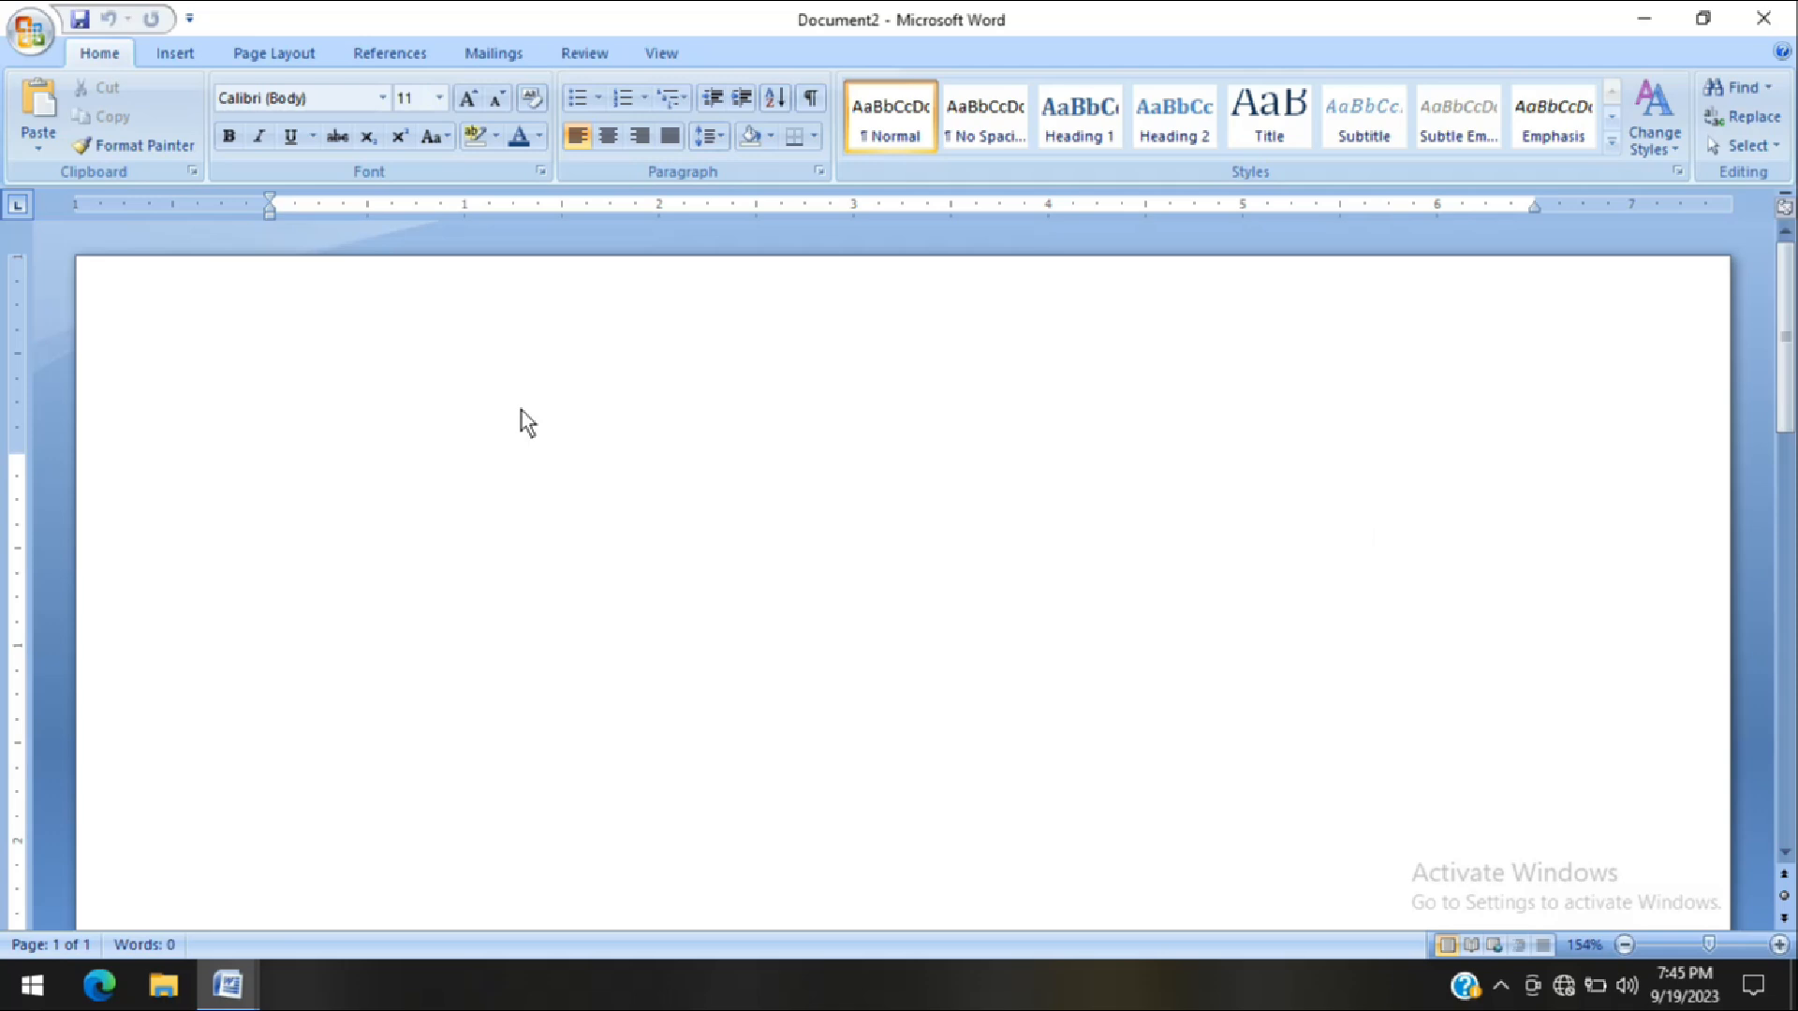
Set the document's paper size to A4, 8.27" x 11.69"
click(266, 53)
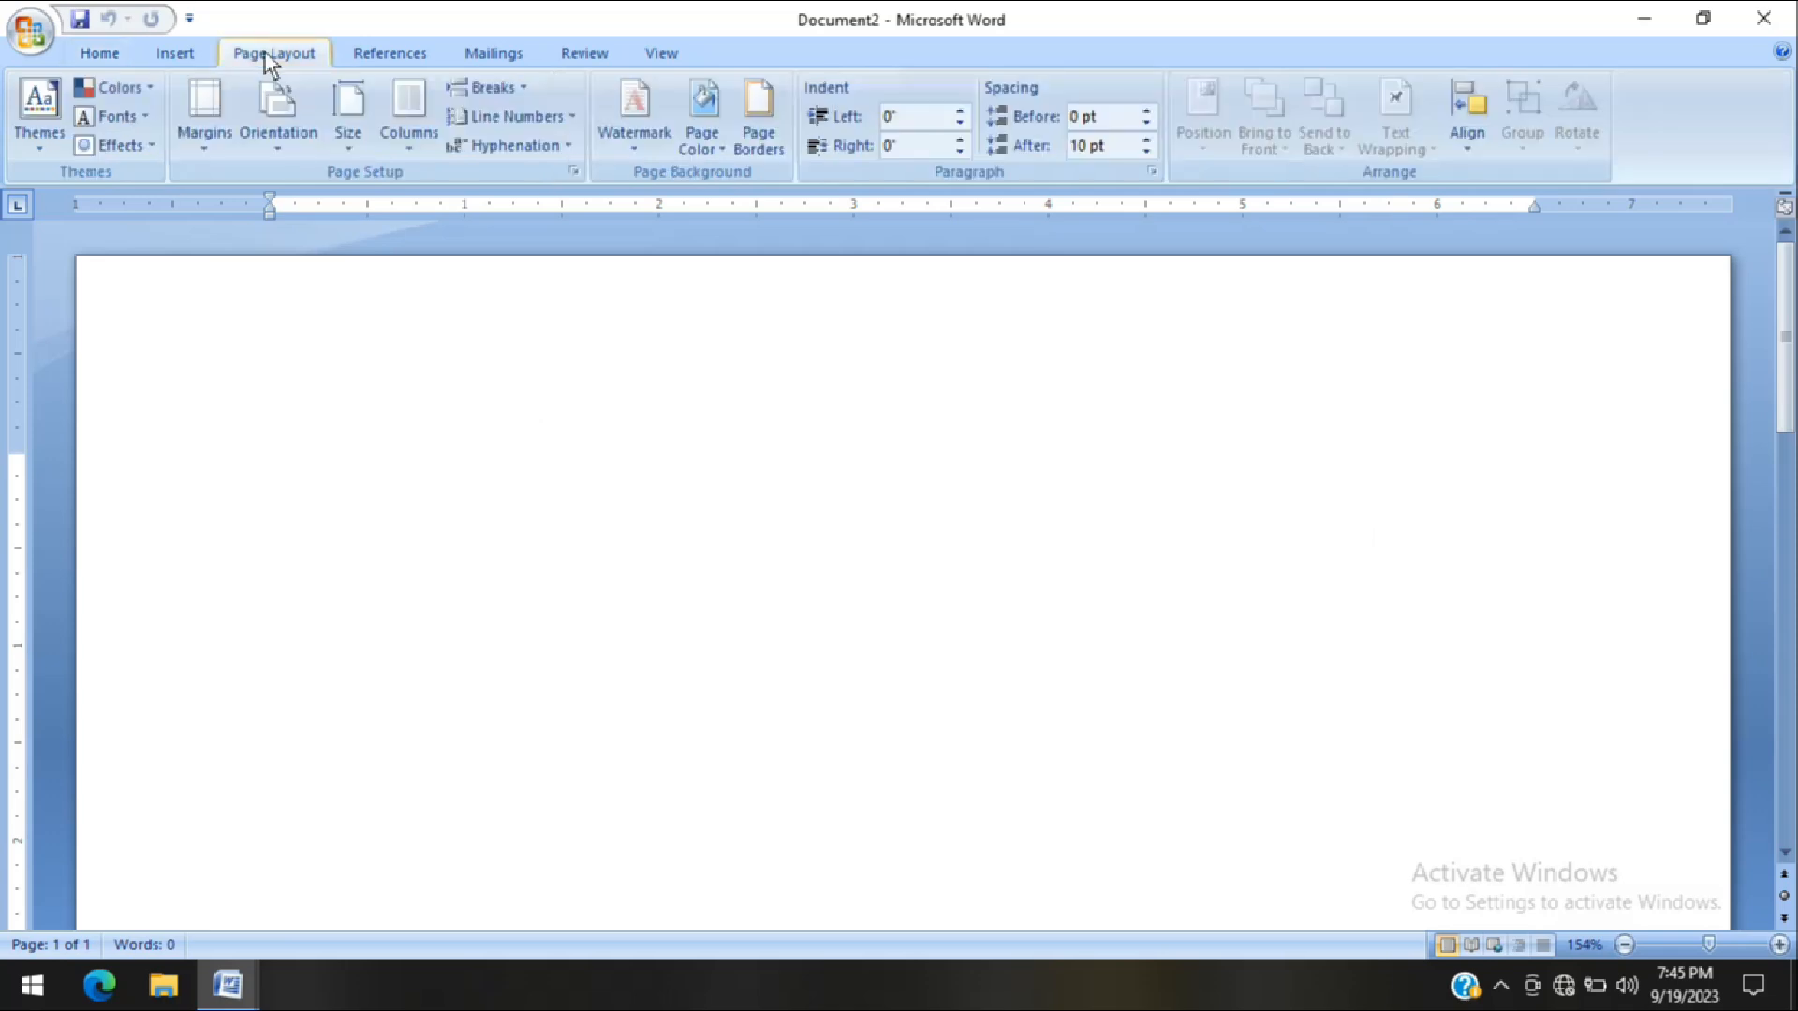
click(348, 139)
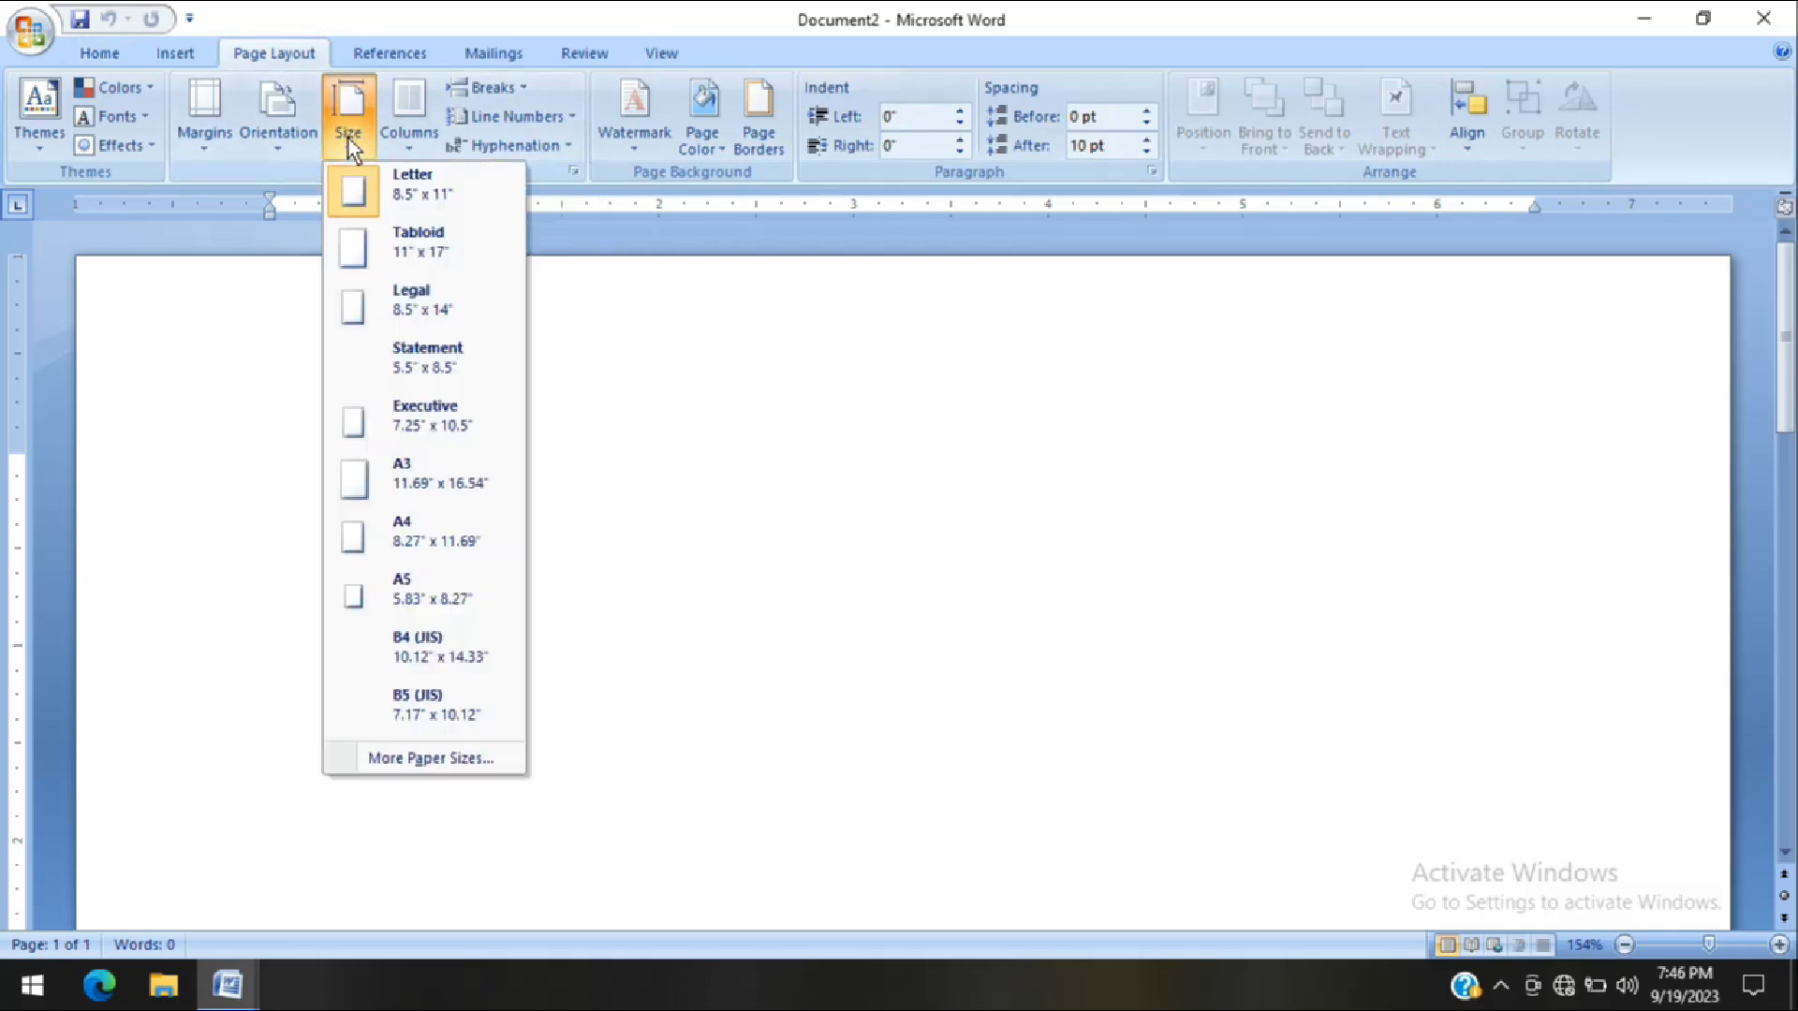
click(406, 538)
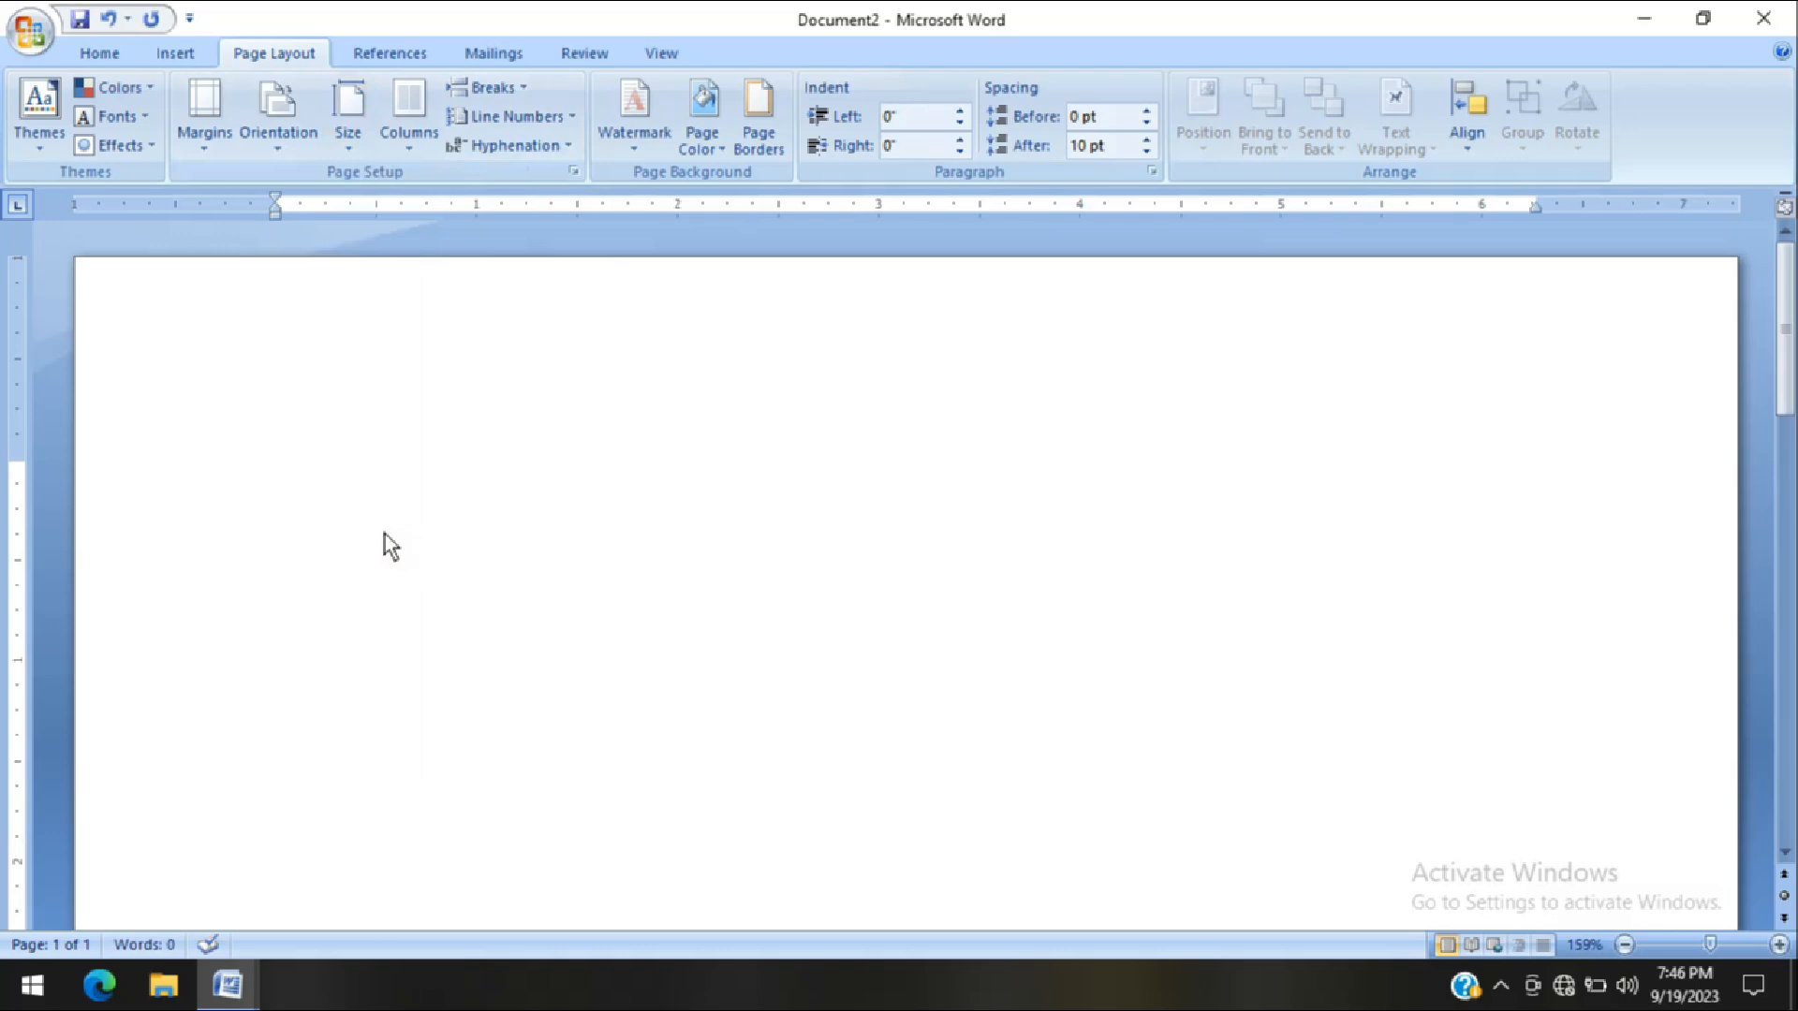
Change the page orientation to Landscape
click(276, 131)
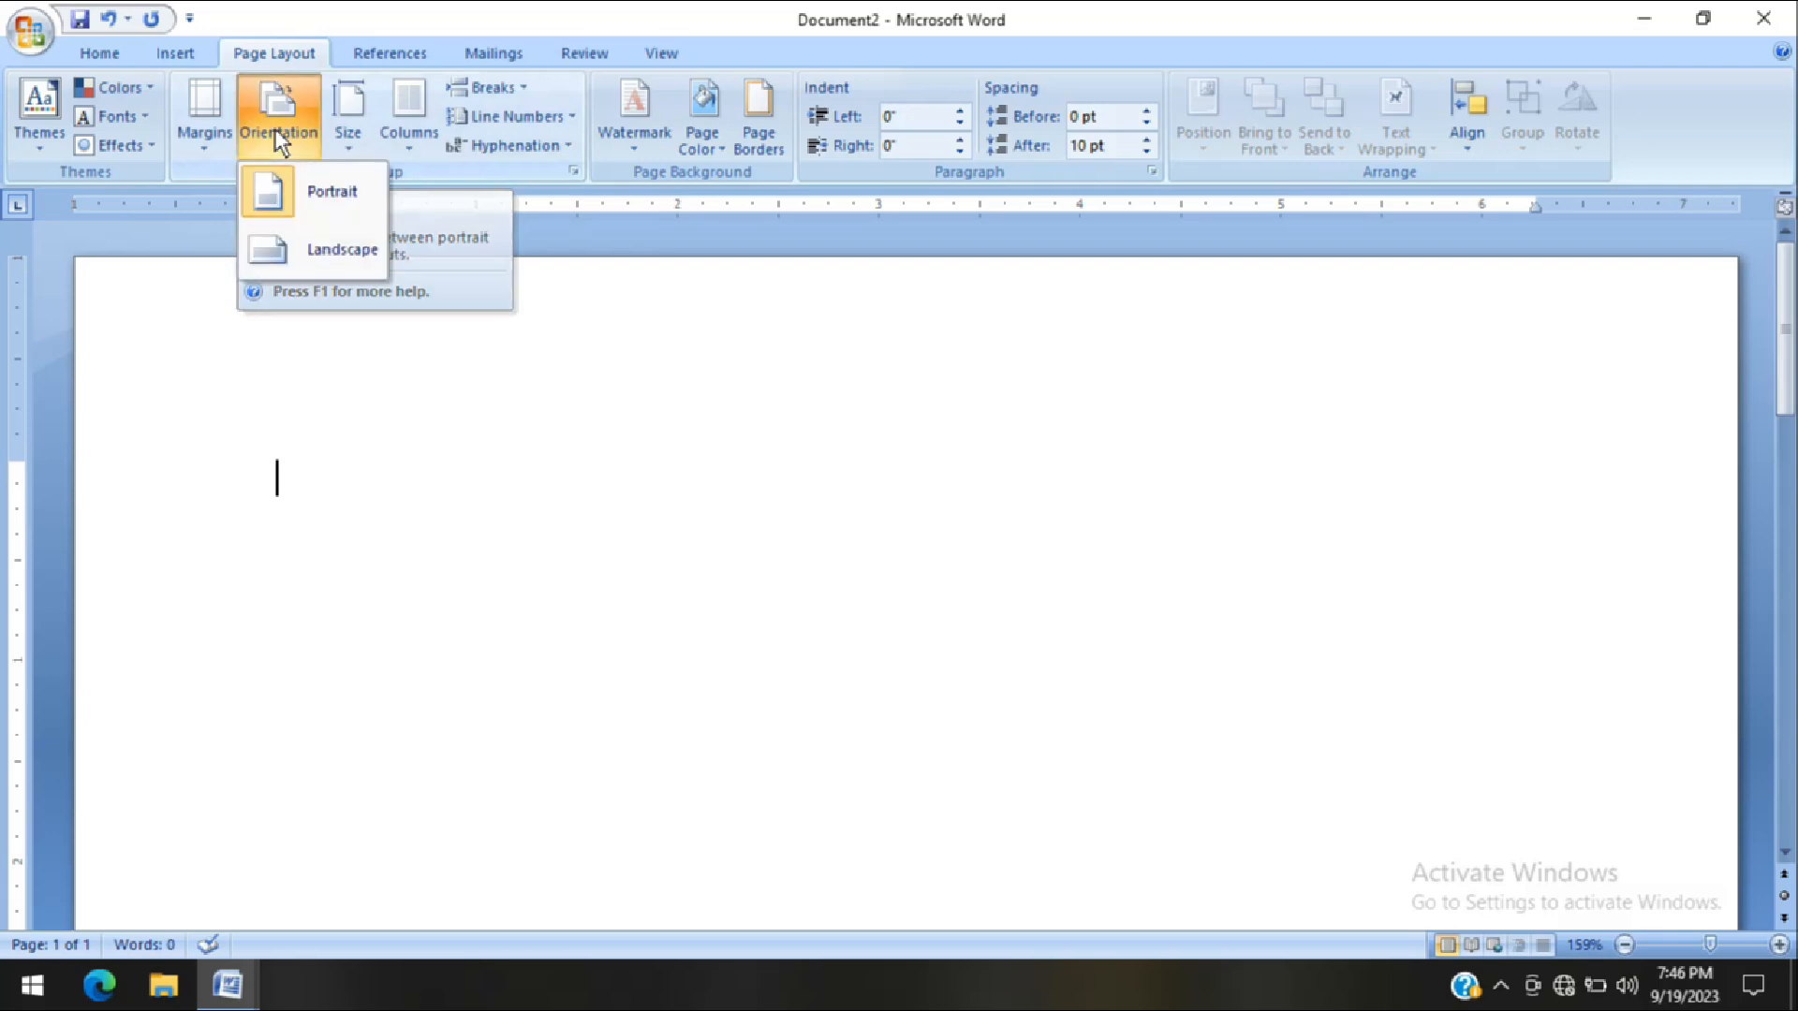
click(276, 131)
click(278, 131)
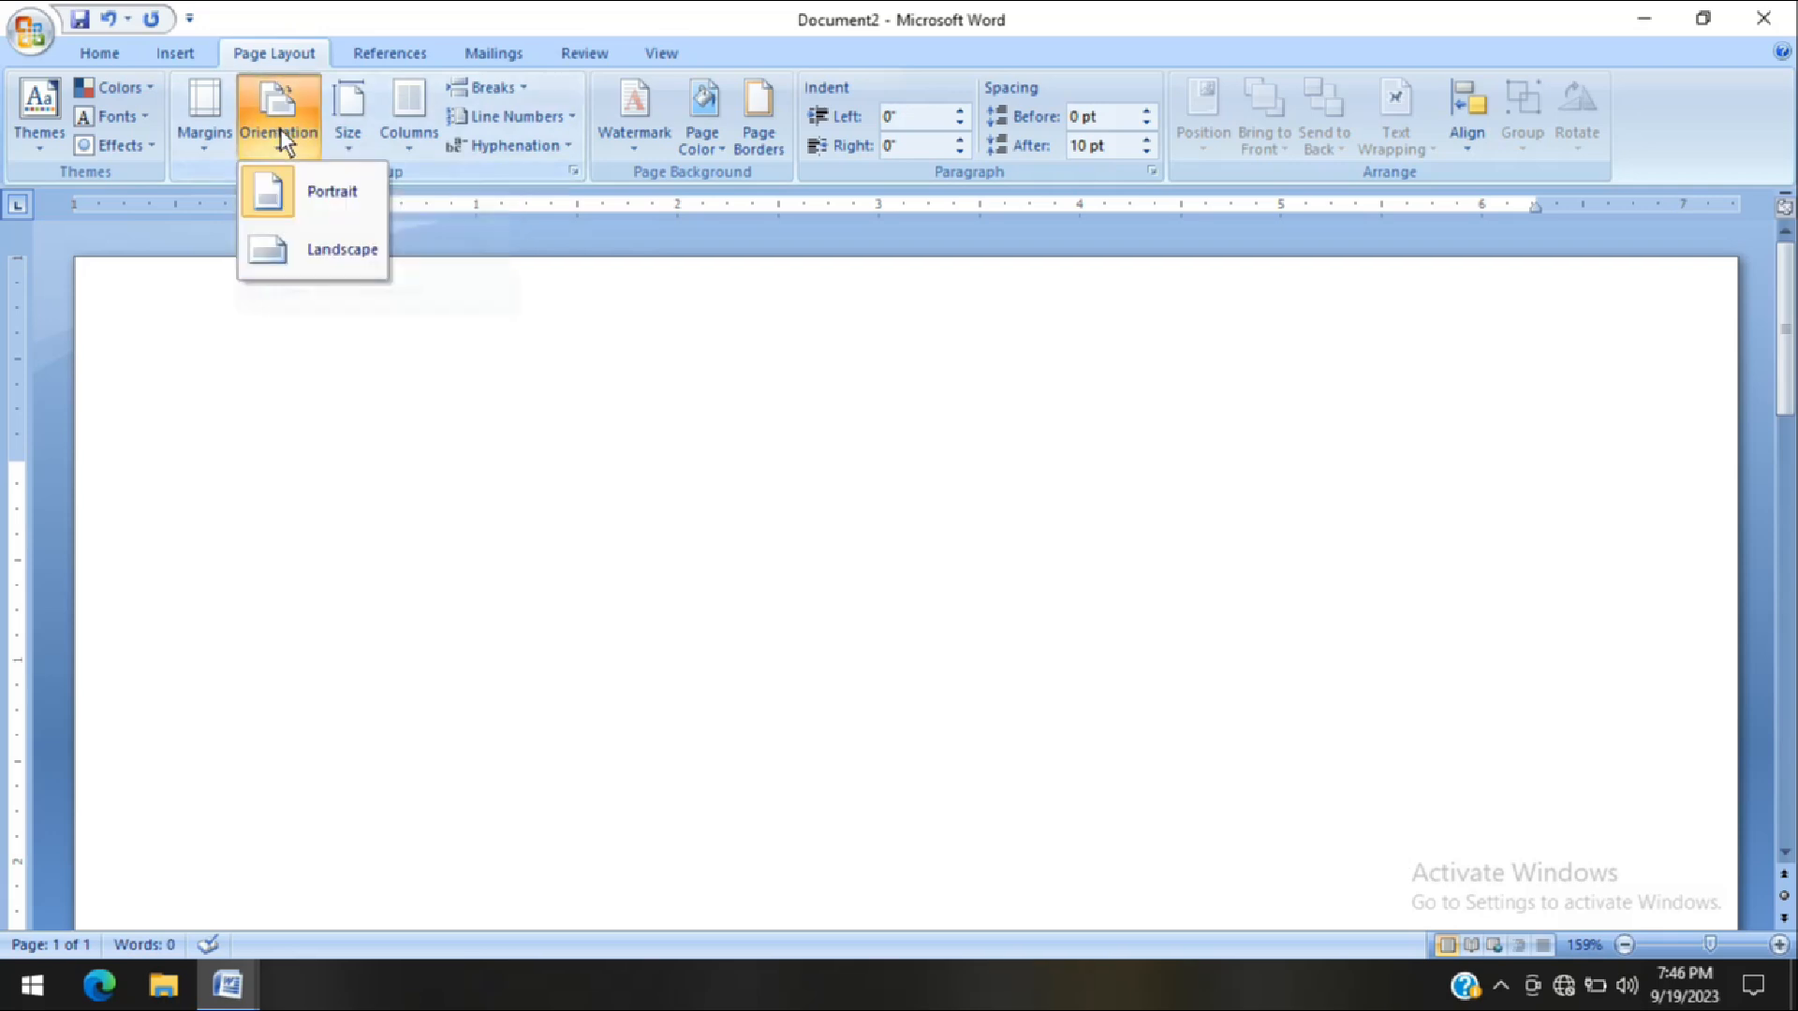
click(296, 251)
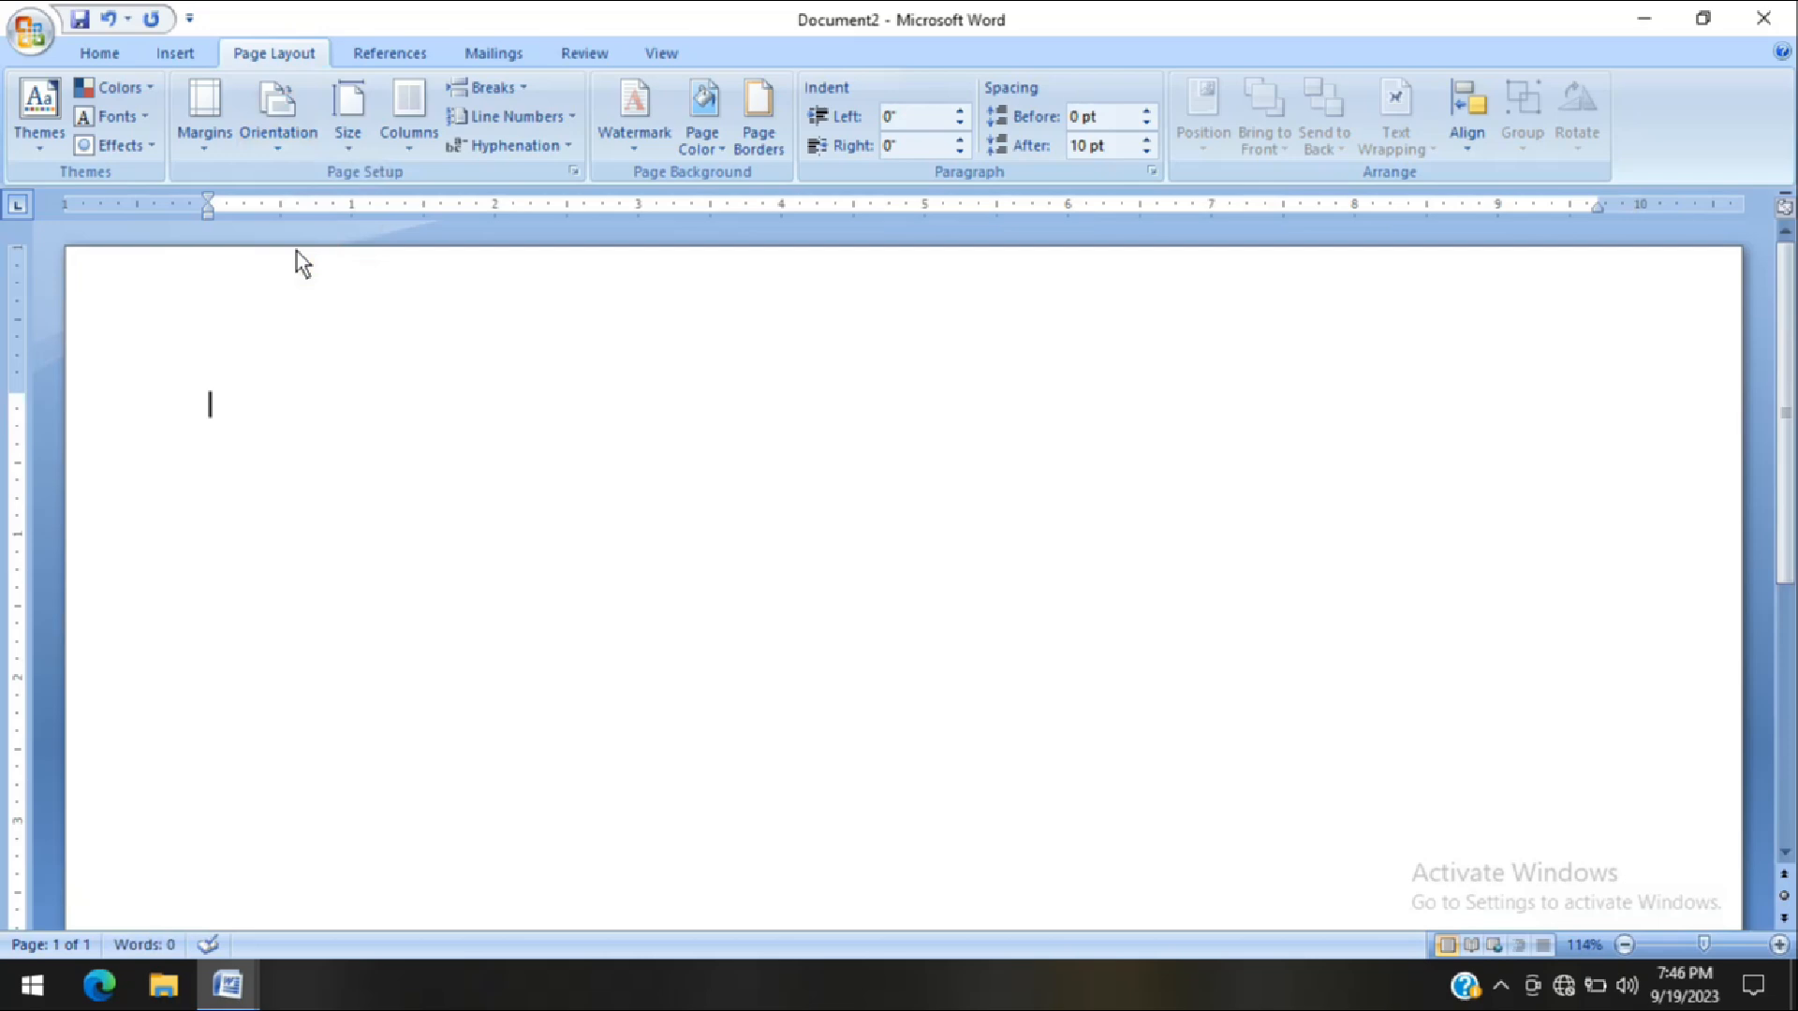
click(285, 145)
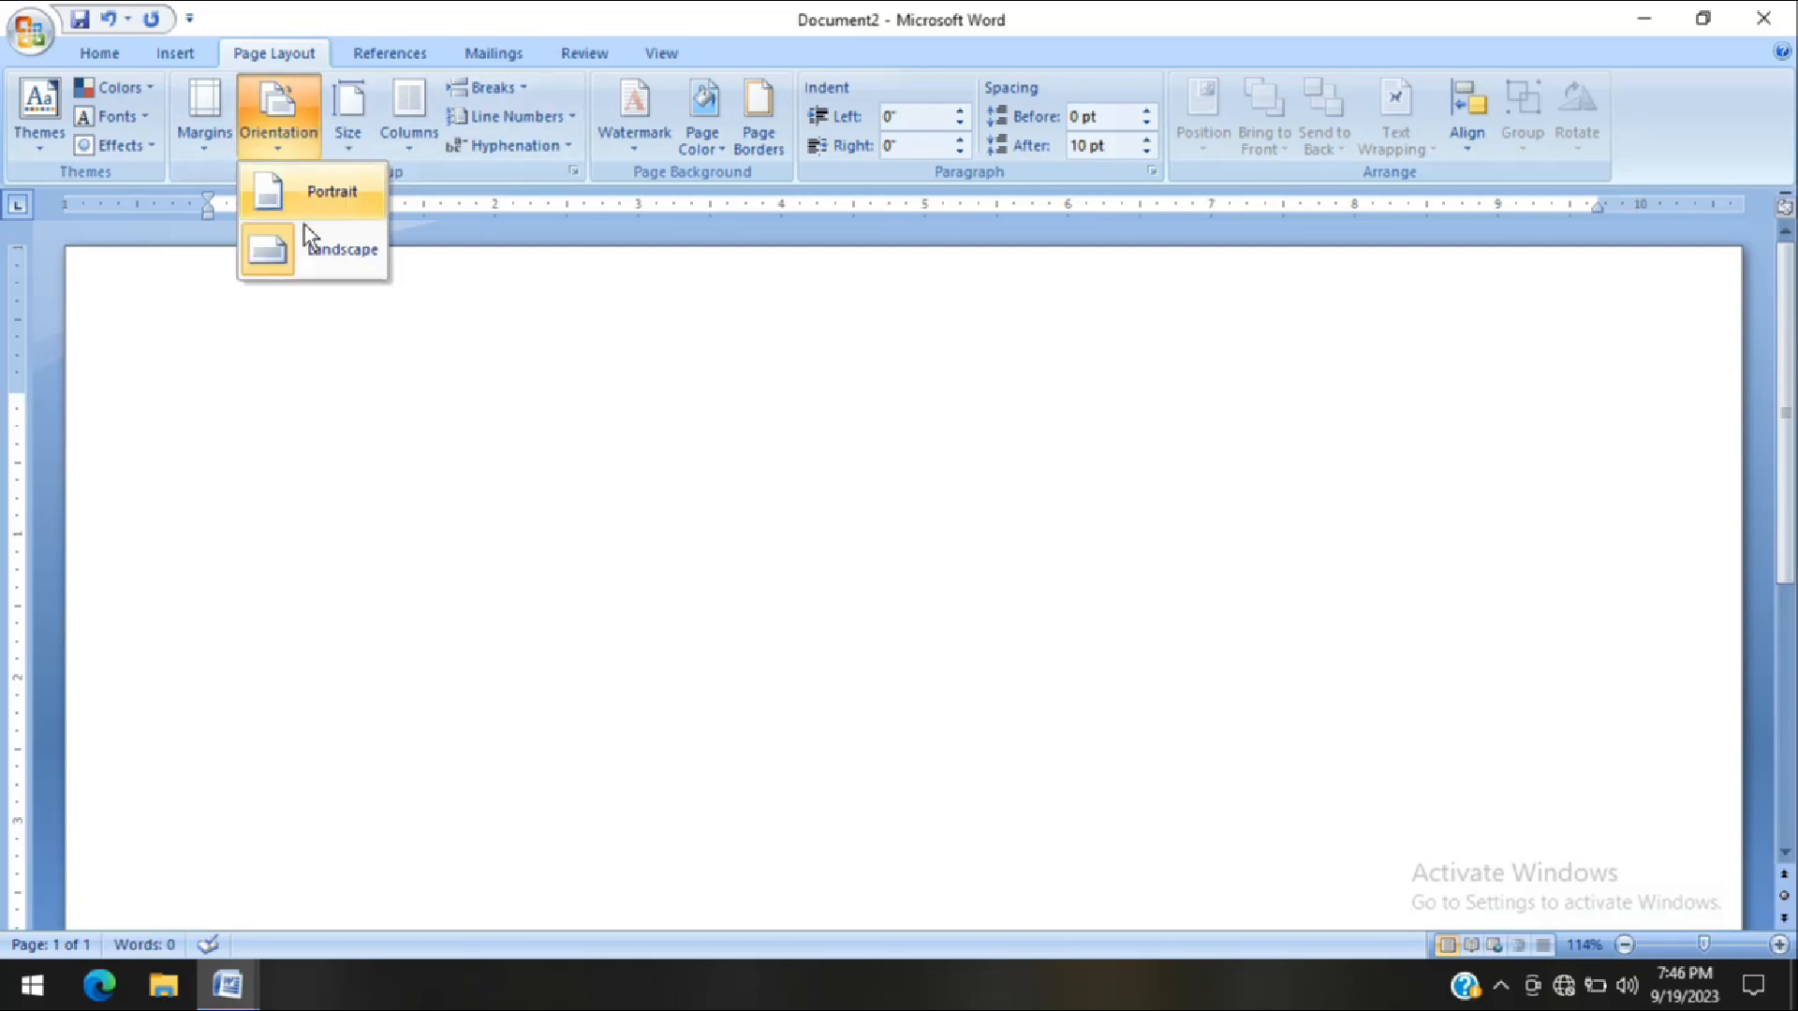
click(524, 401)
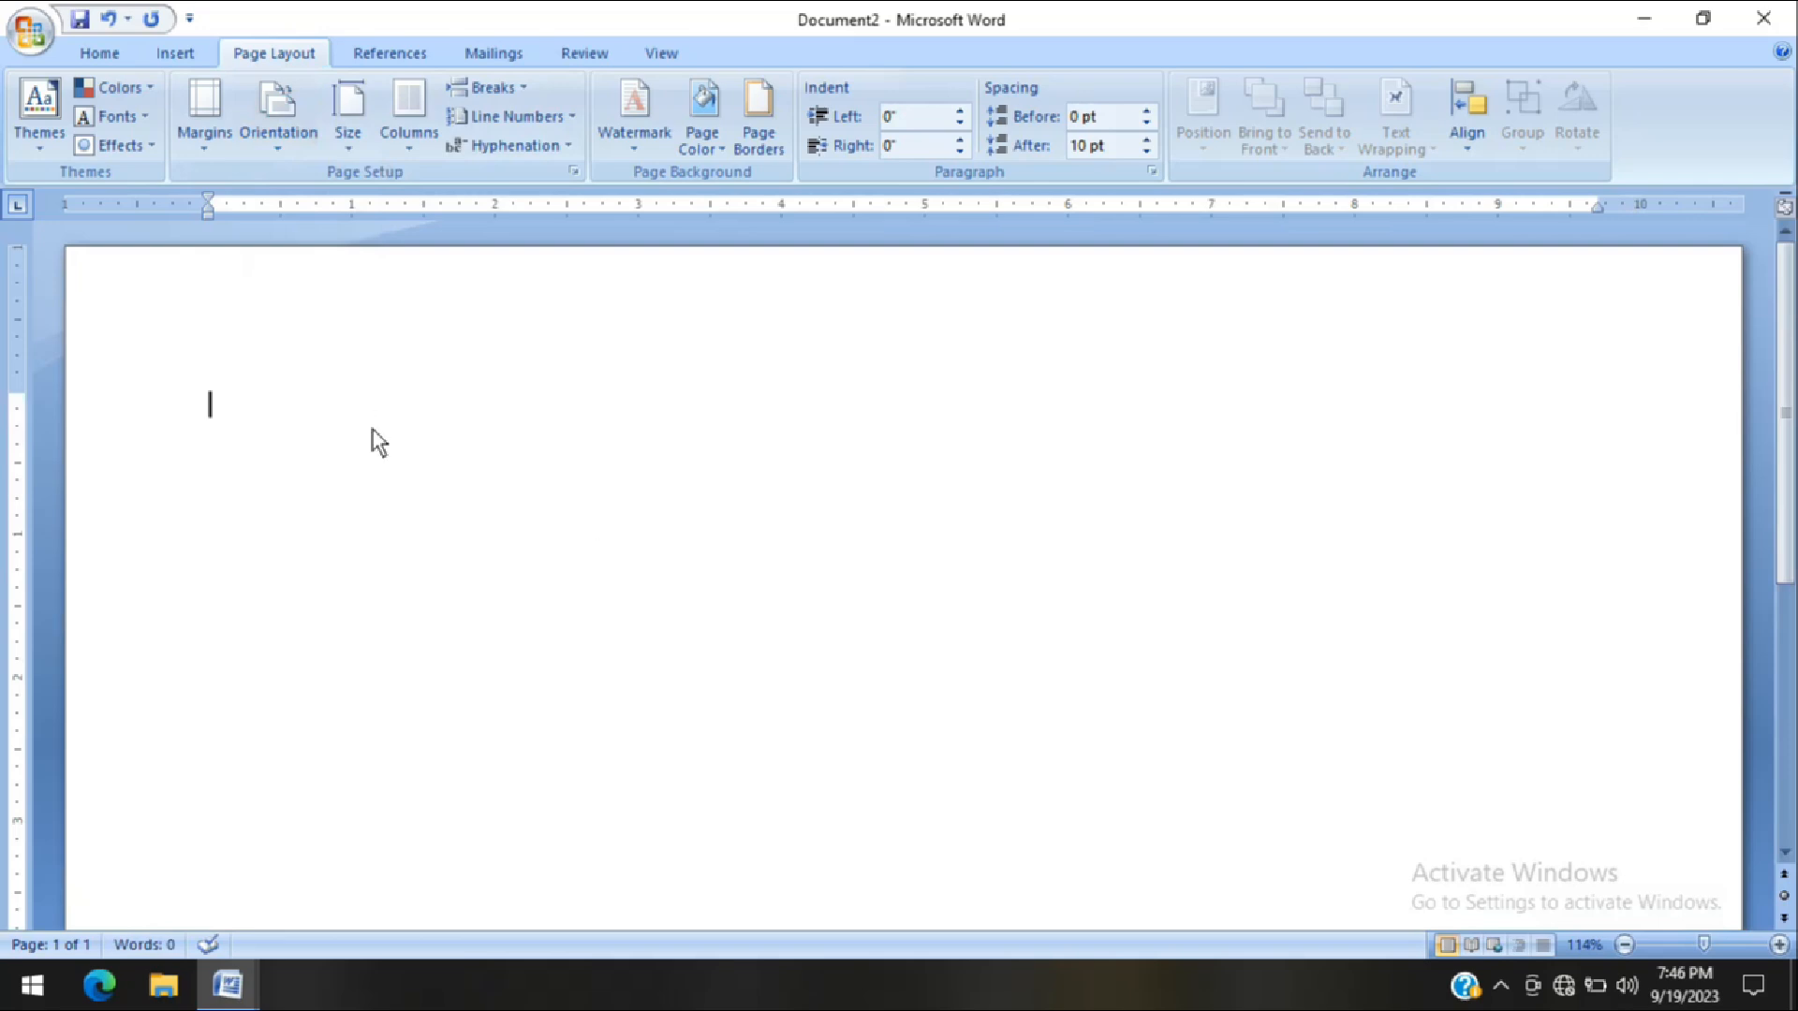
Insert a table with 9 columns and 9 rows, using fixed automatic column width
click(178, 53)
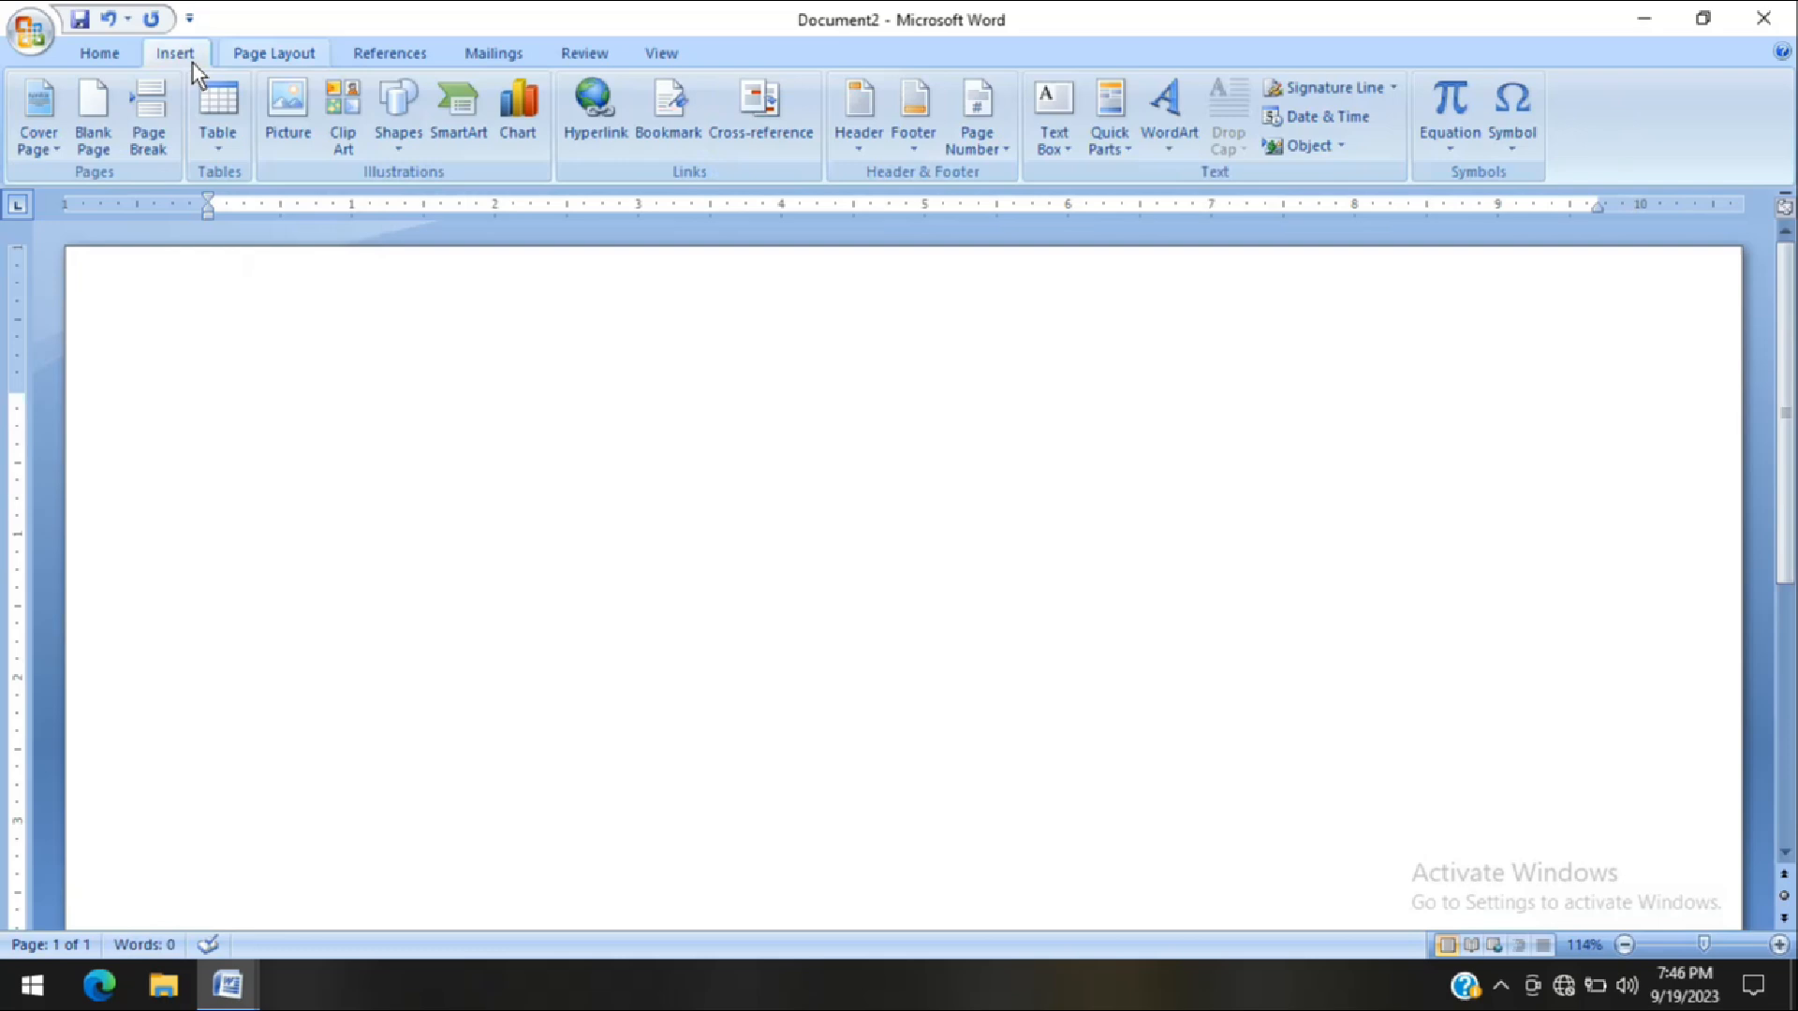
click(218, 161)
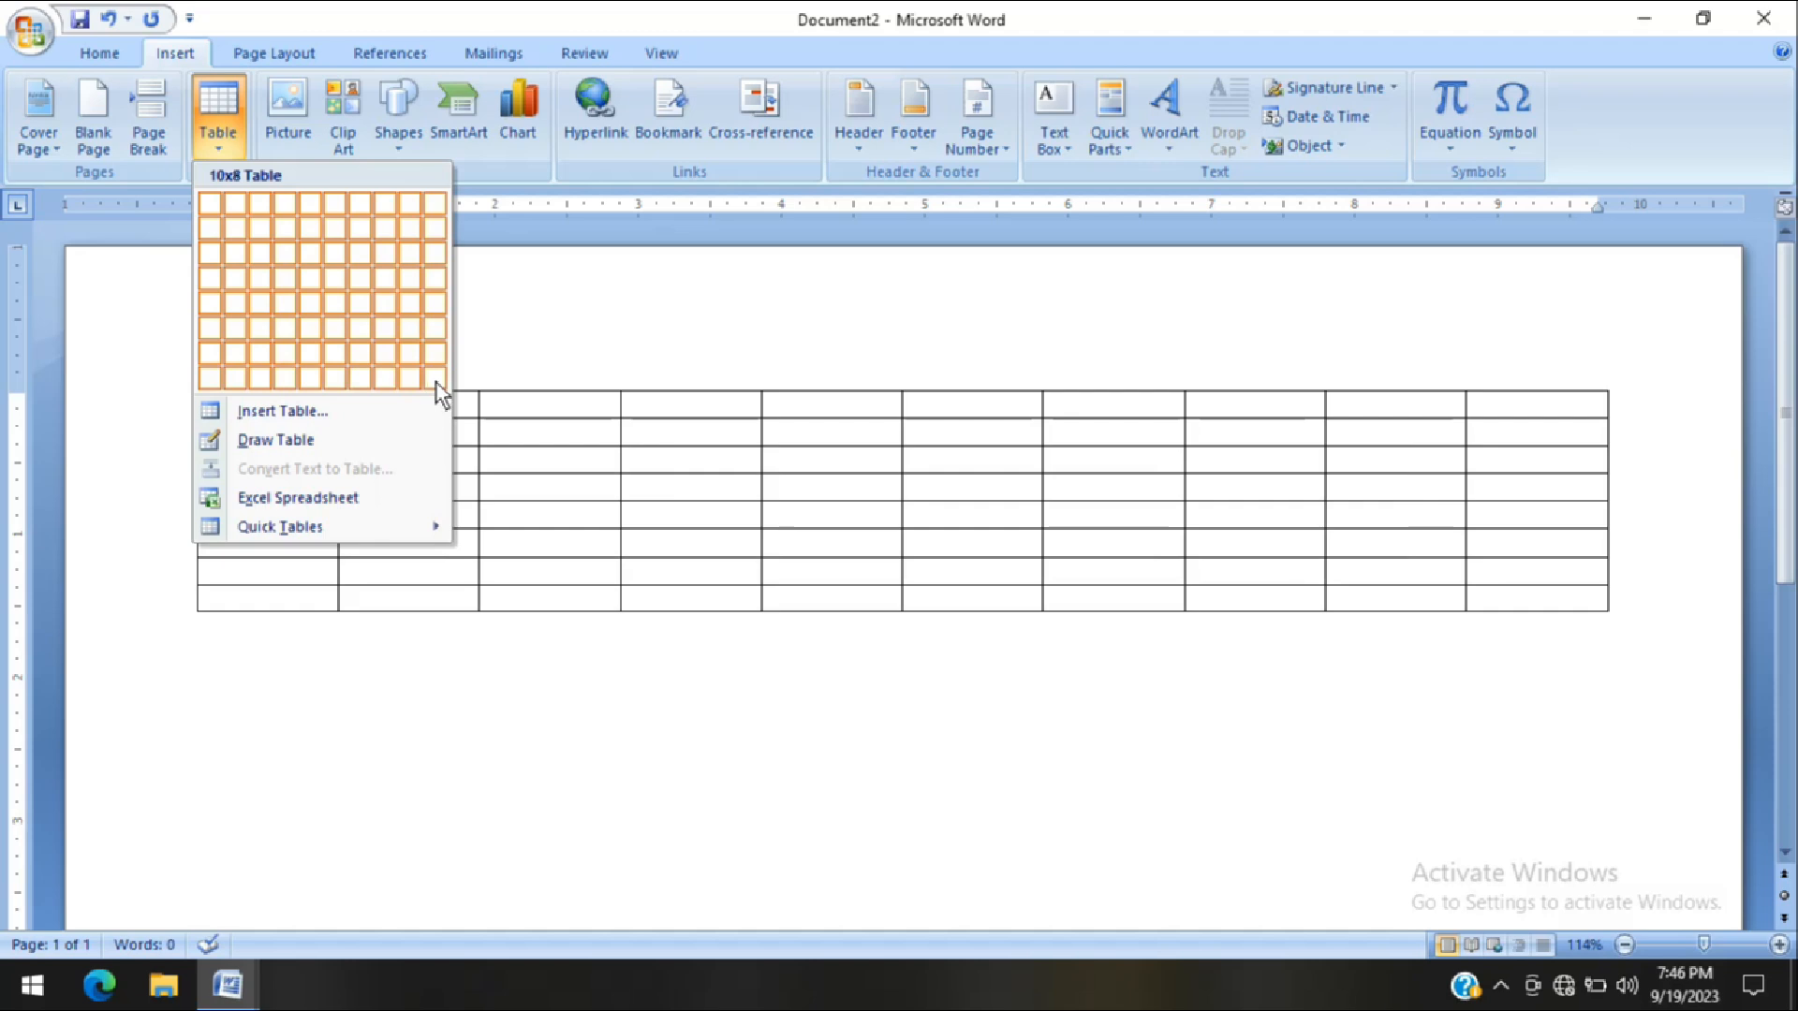
click(278, 414)
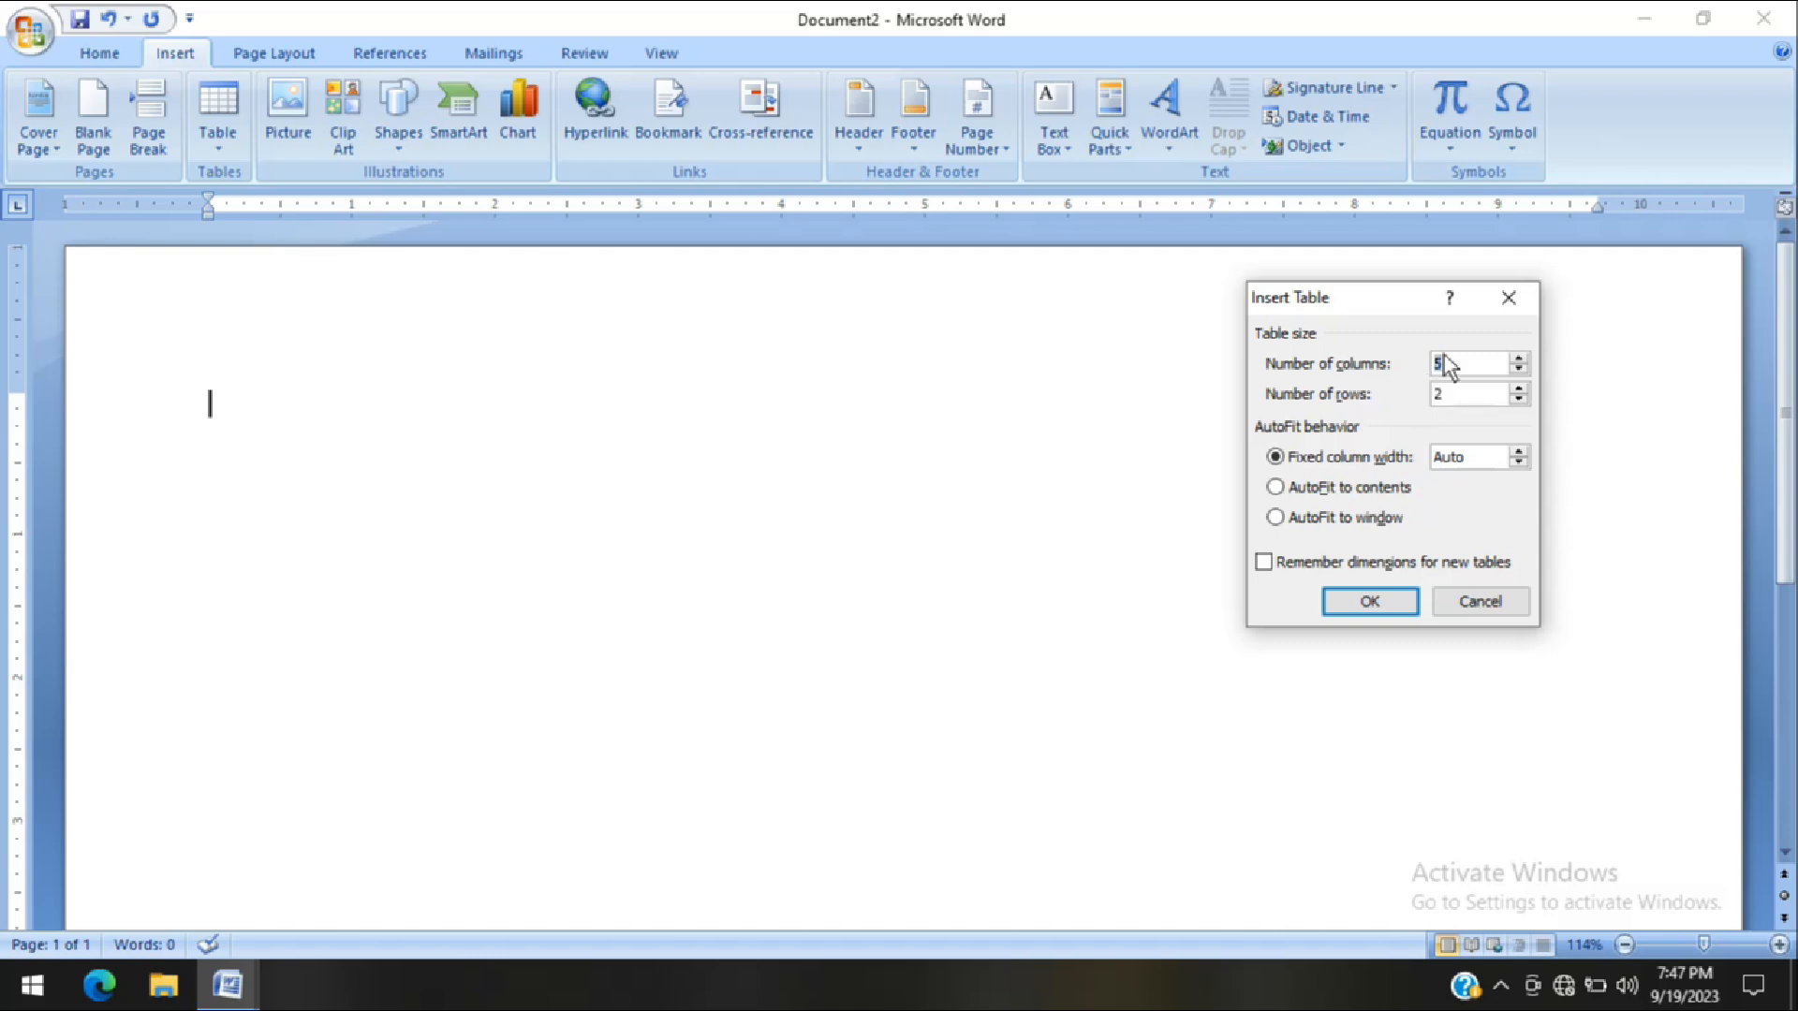
text(99)
click(1370, 603)
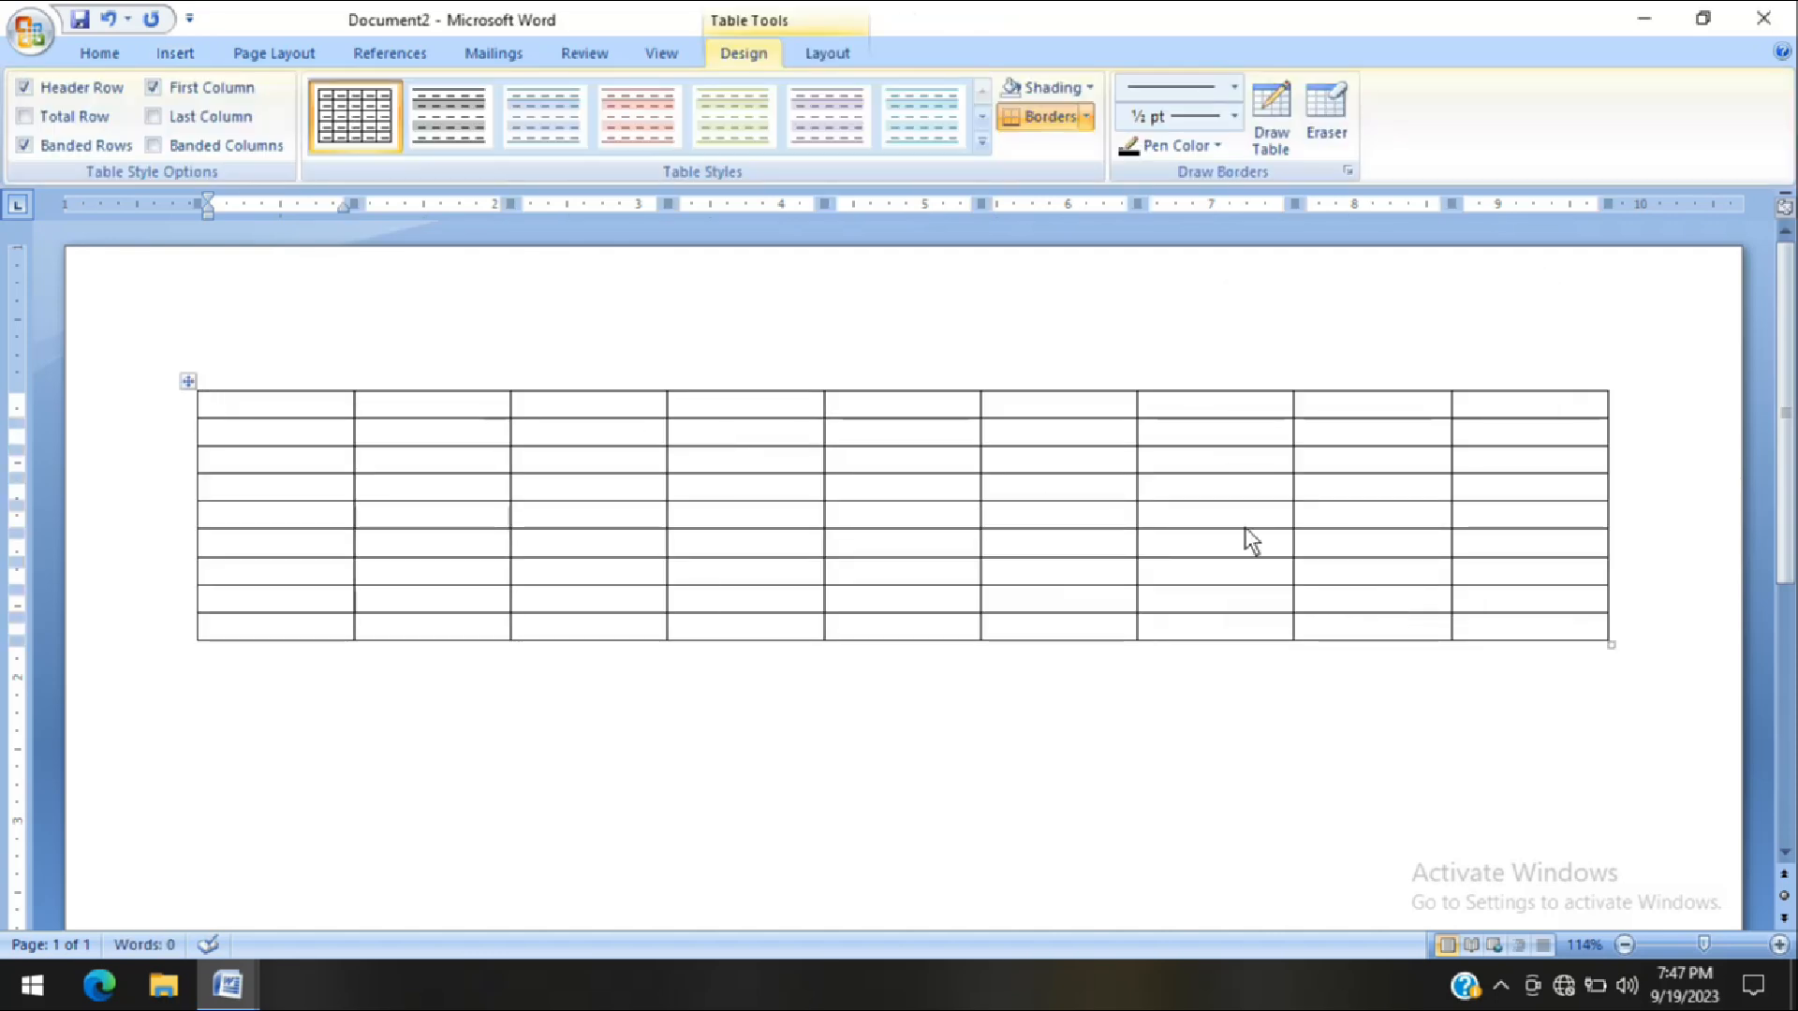
Enlarge the whole table to fill the landscape page, with cells about 0.65" high and 1.12" wide
click(1623, 945)
click(1623, 945)
click(1622, 945)
click(1623, 944)
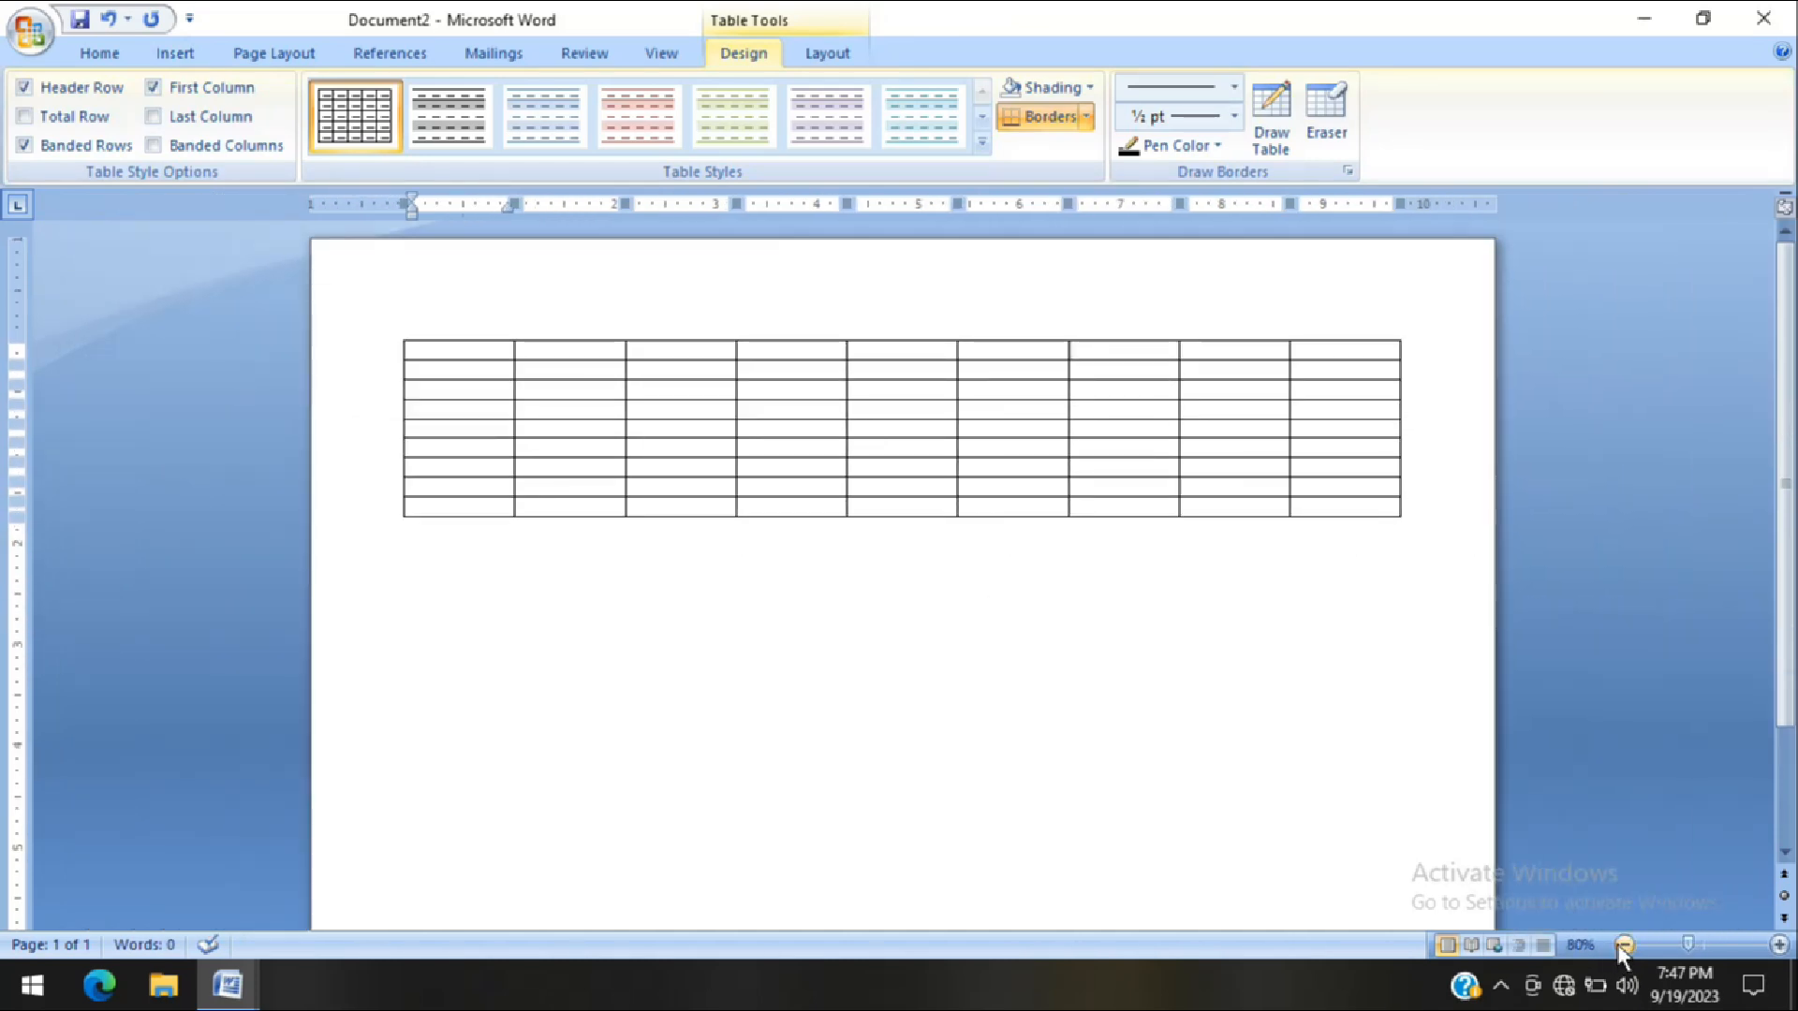
click(1624, 945)
click(1625, 944)
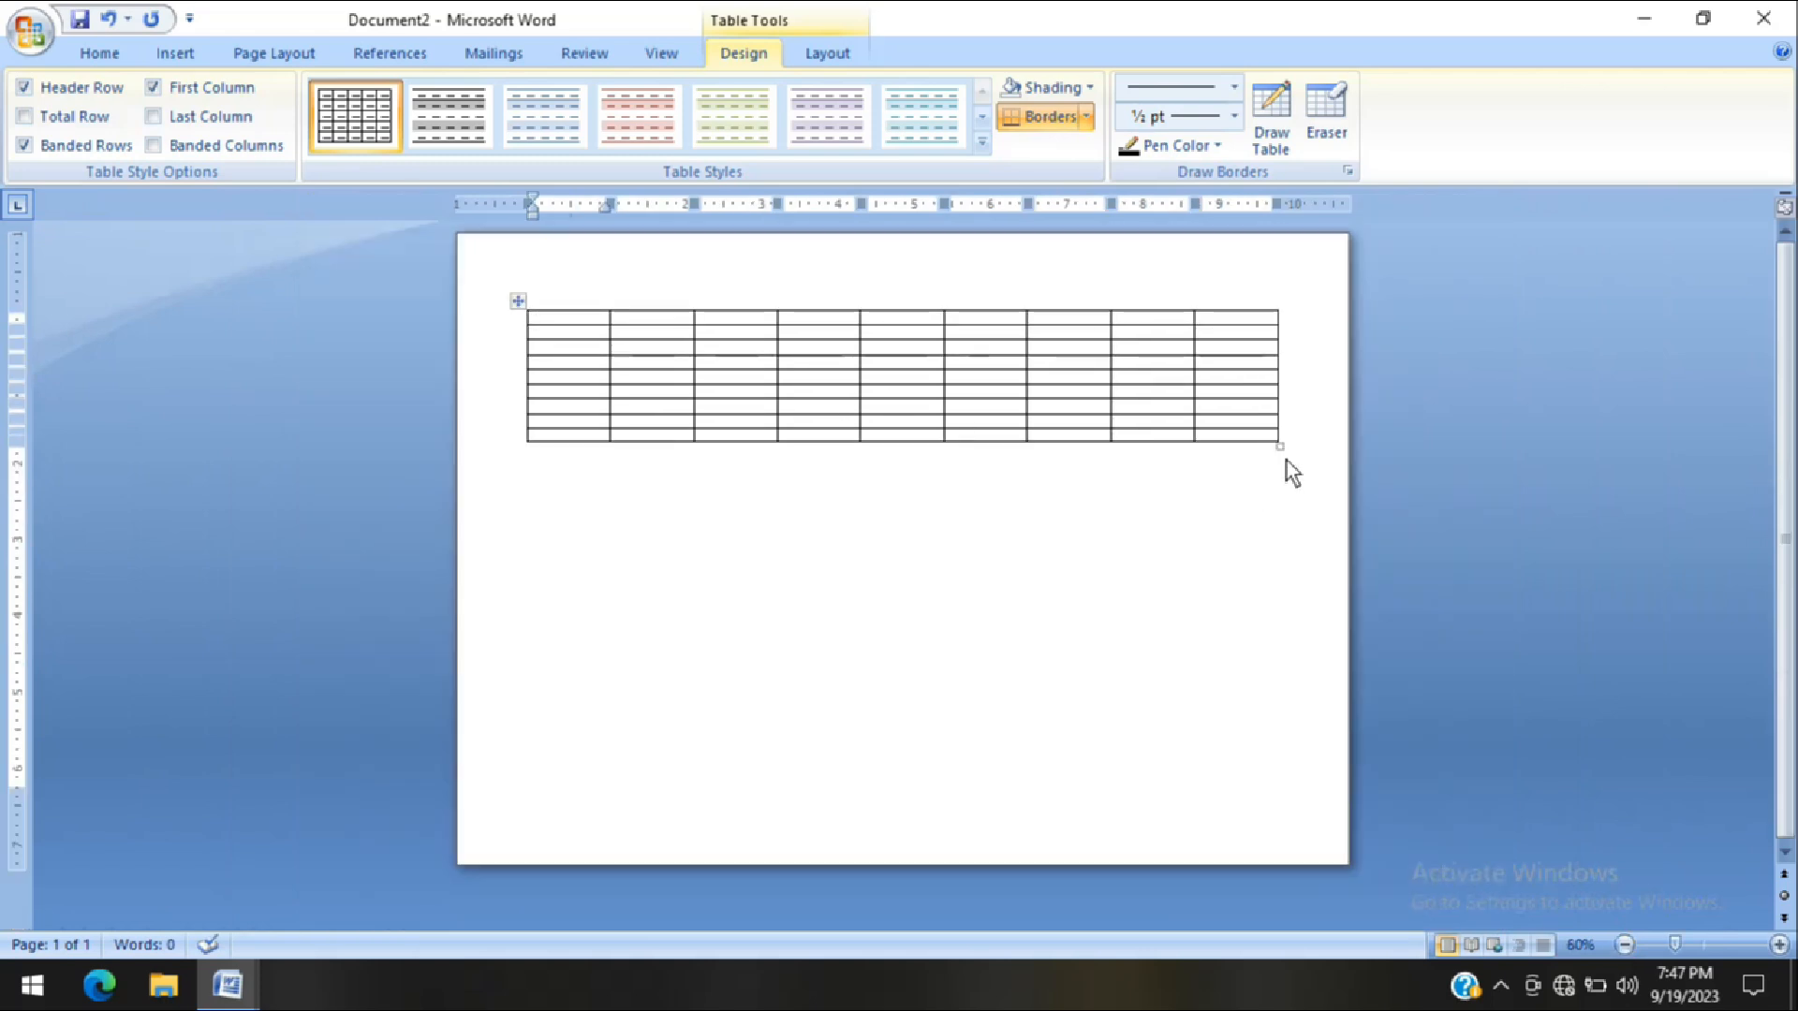
drag(1279, 446, 1296, 786)
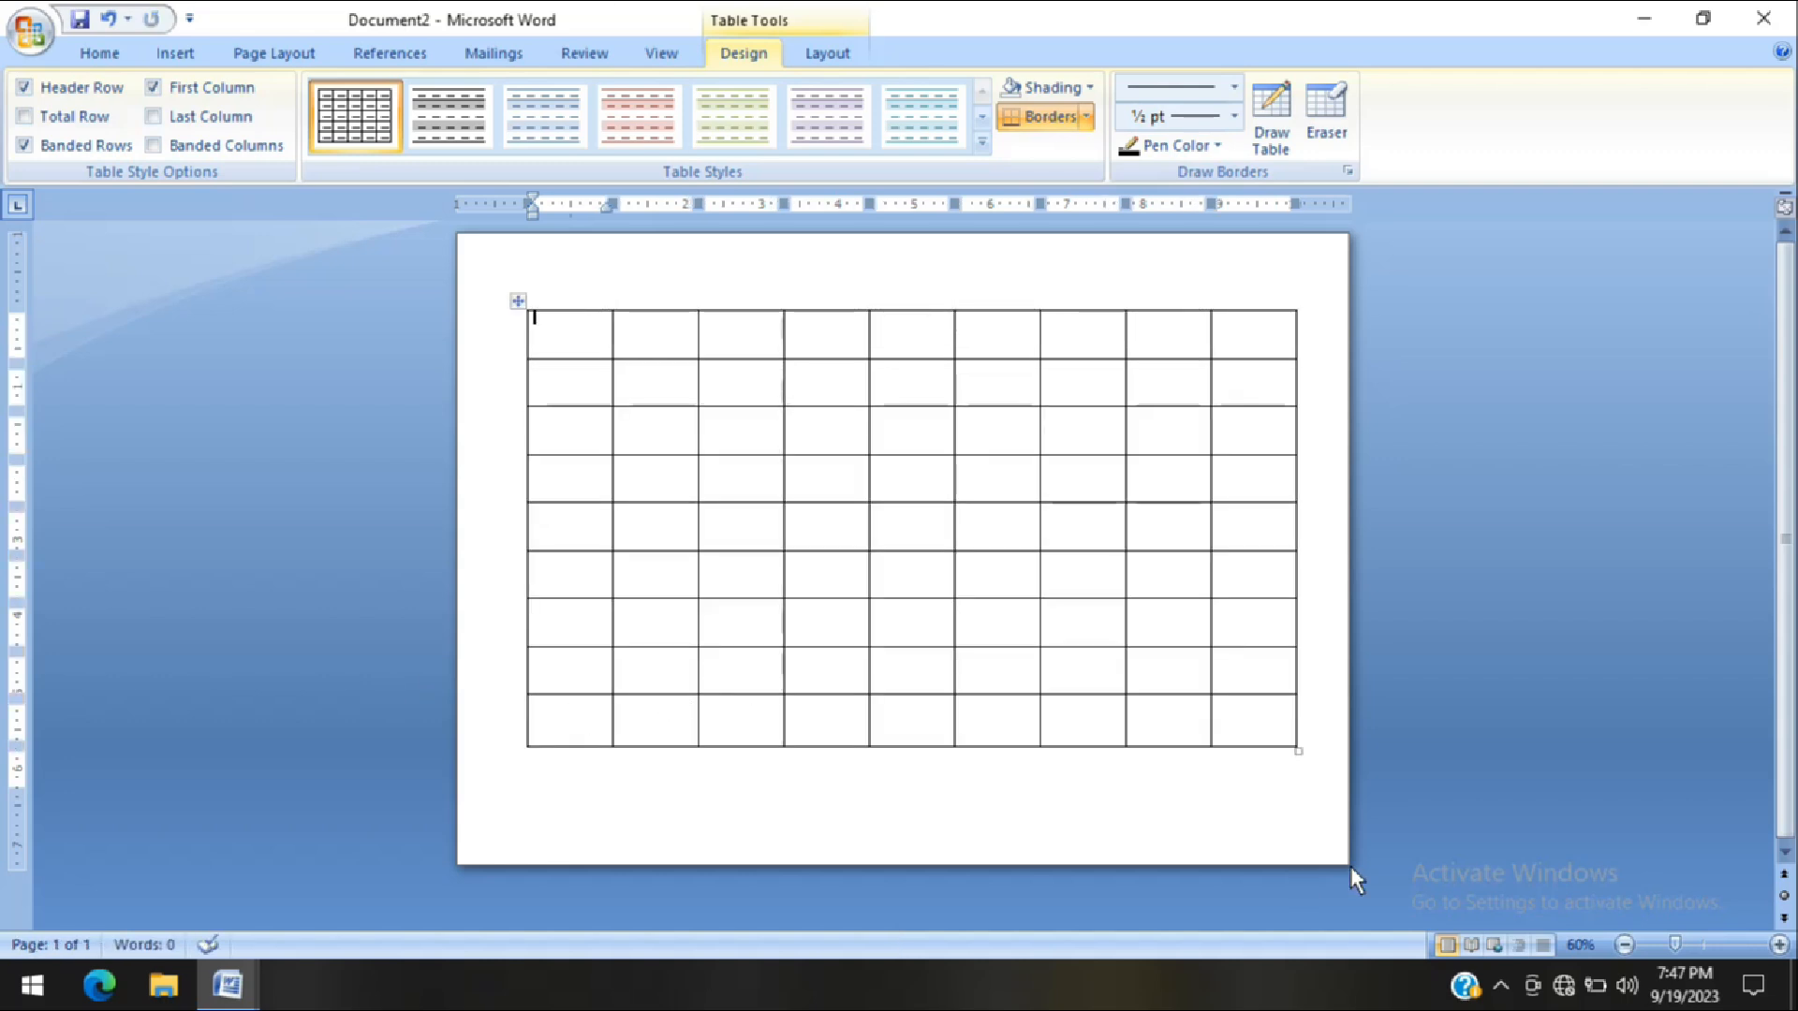
mouse_move(1298, 758)
mouse_down()
mouse_move(1300, 789)
mouse_move(1301, 774)
mouse_up()
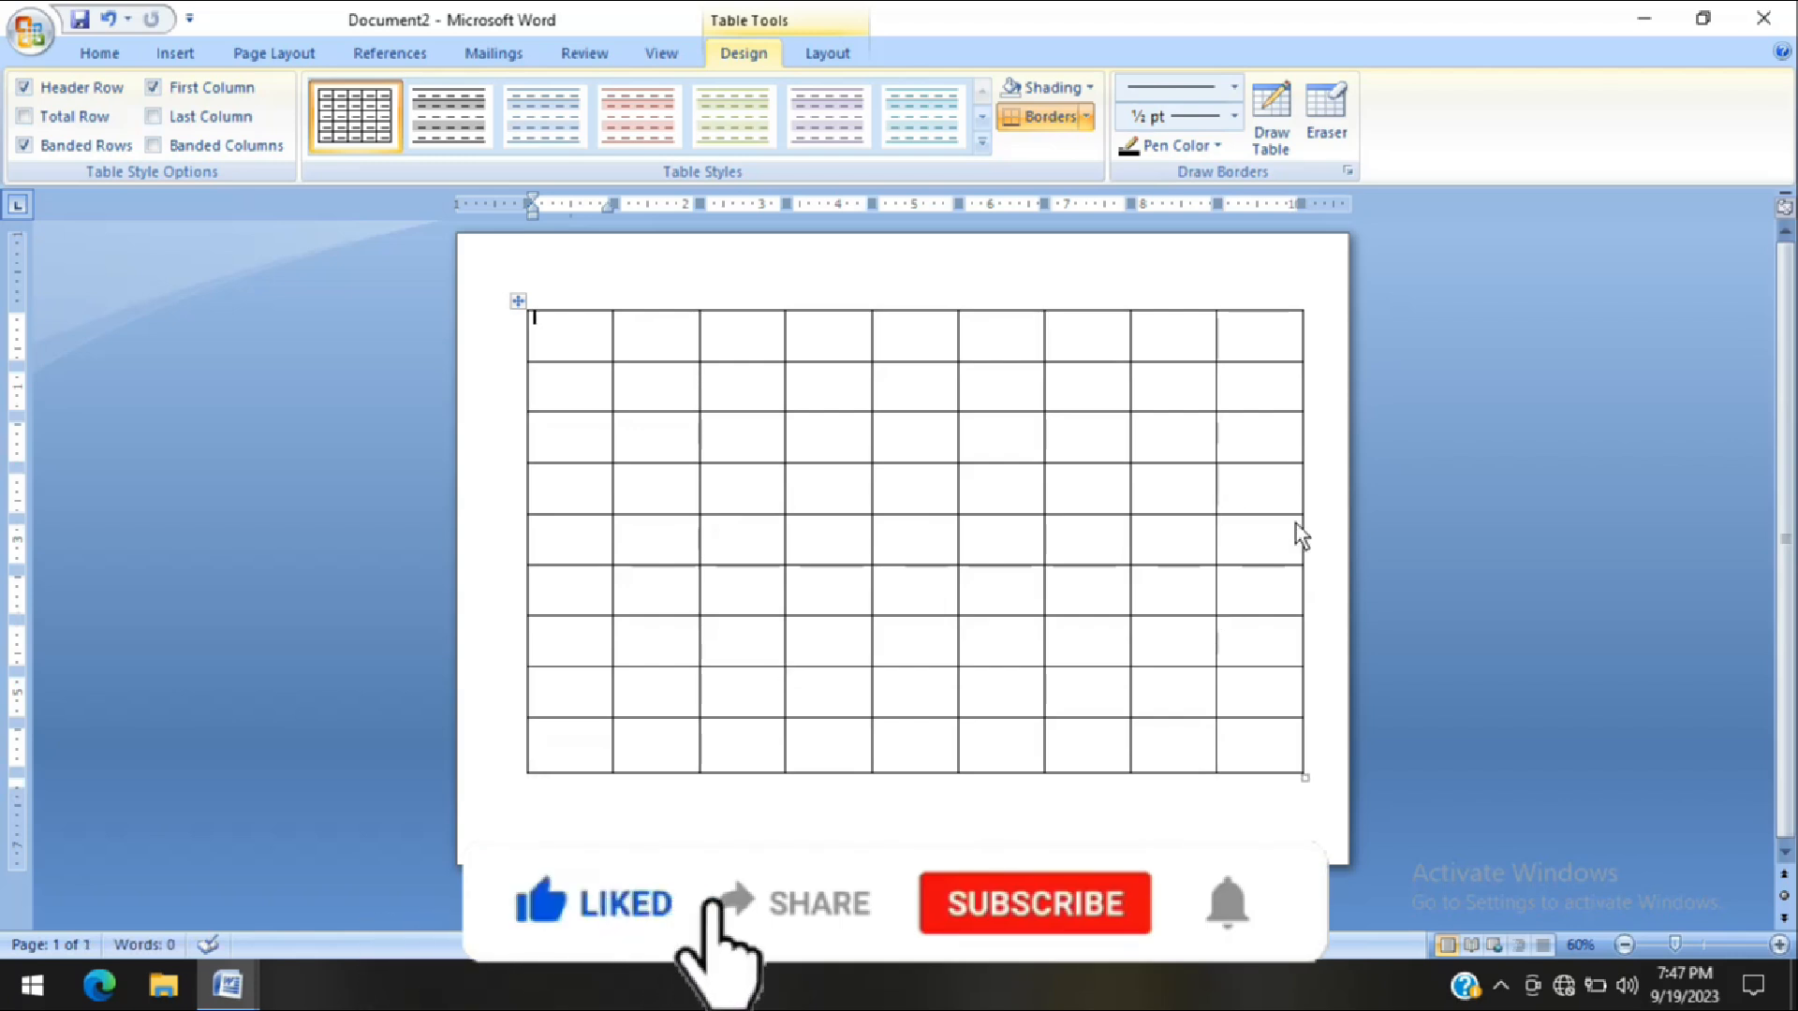
drag(1304, 777, 1294, 764)
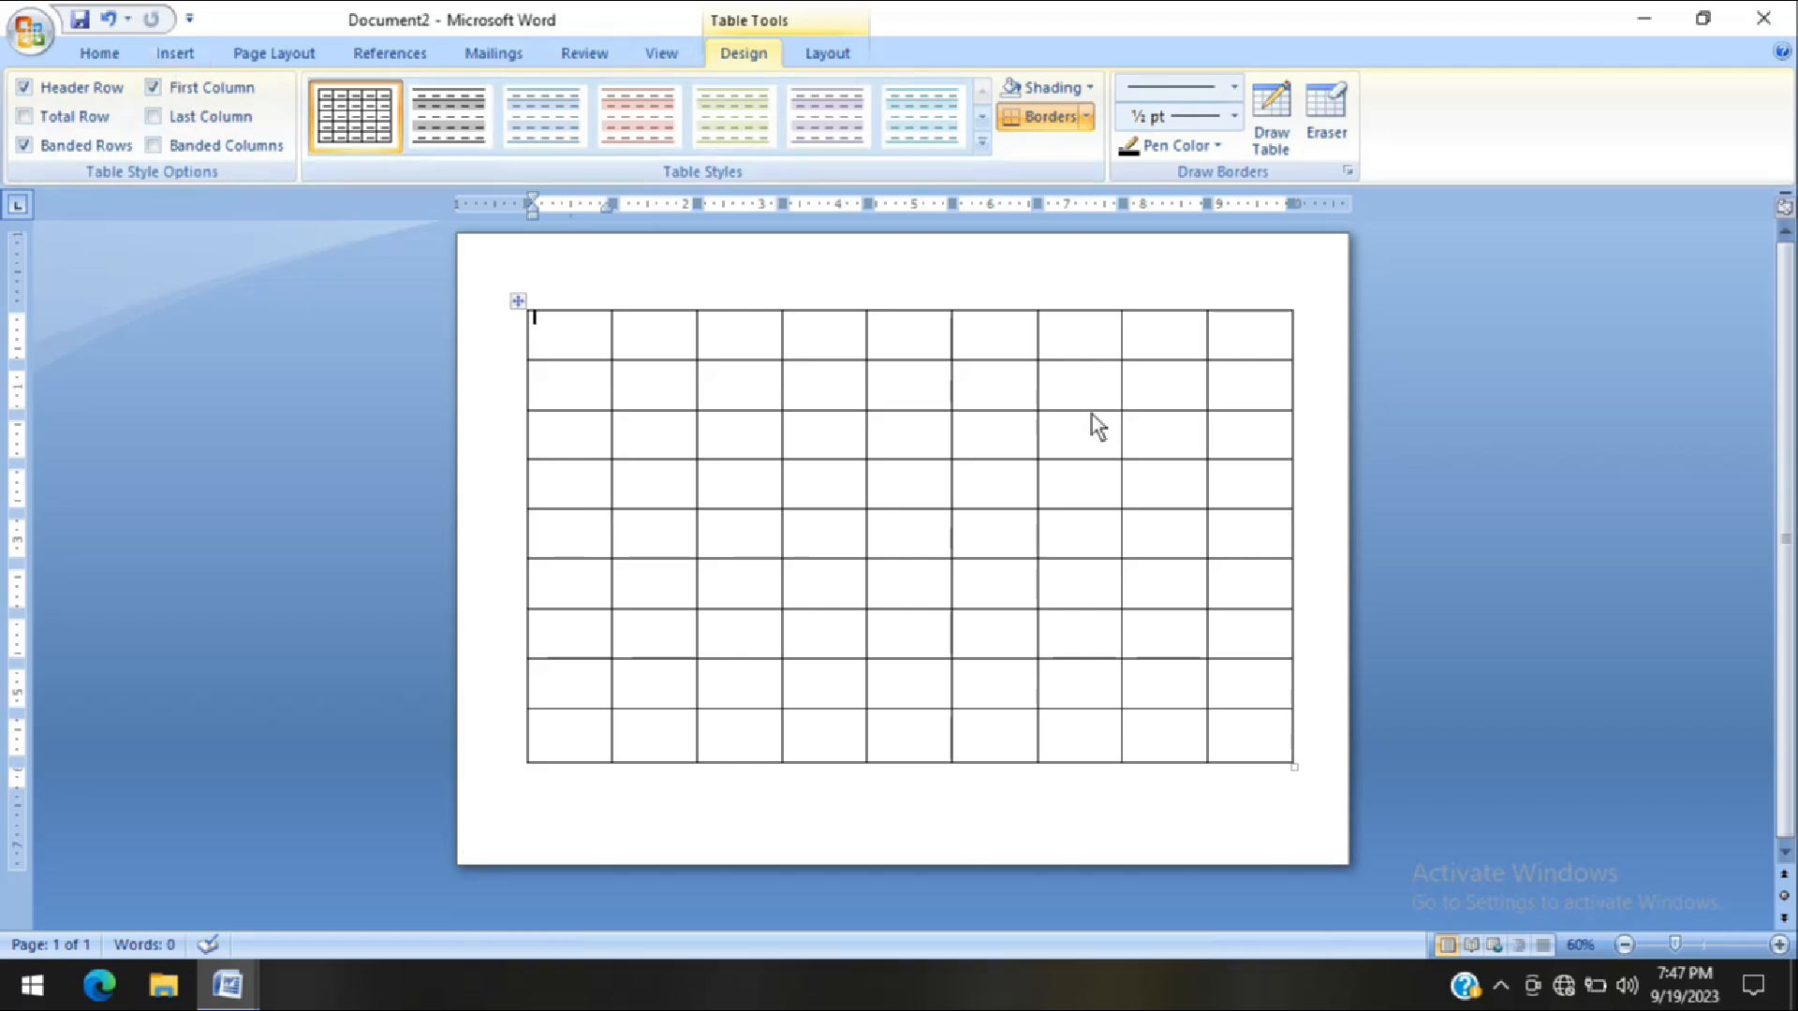
Center the text horizontally and vertically in all cells of the table
click(822, 54)
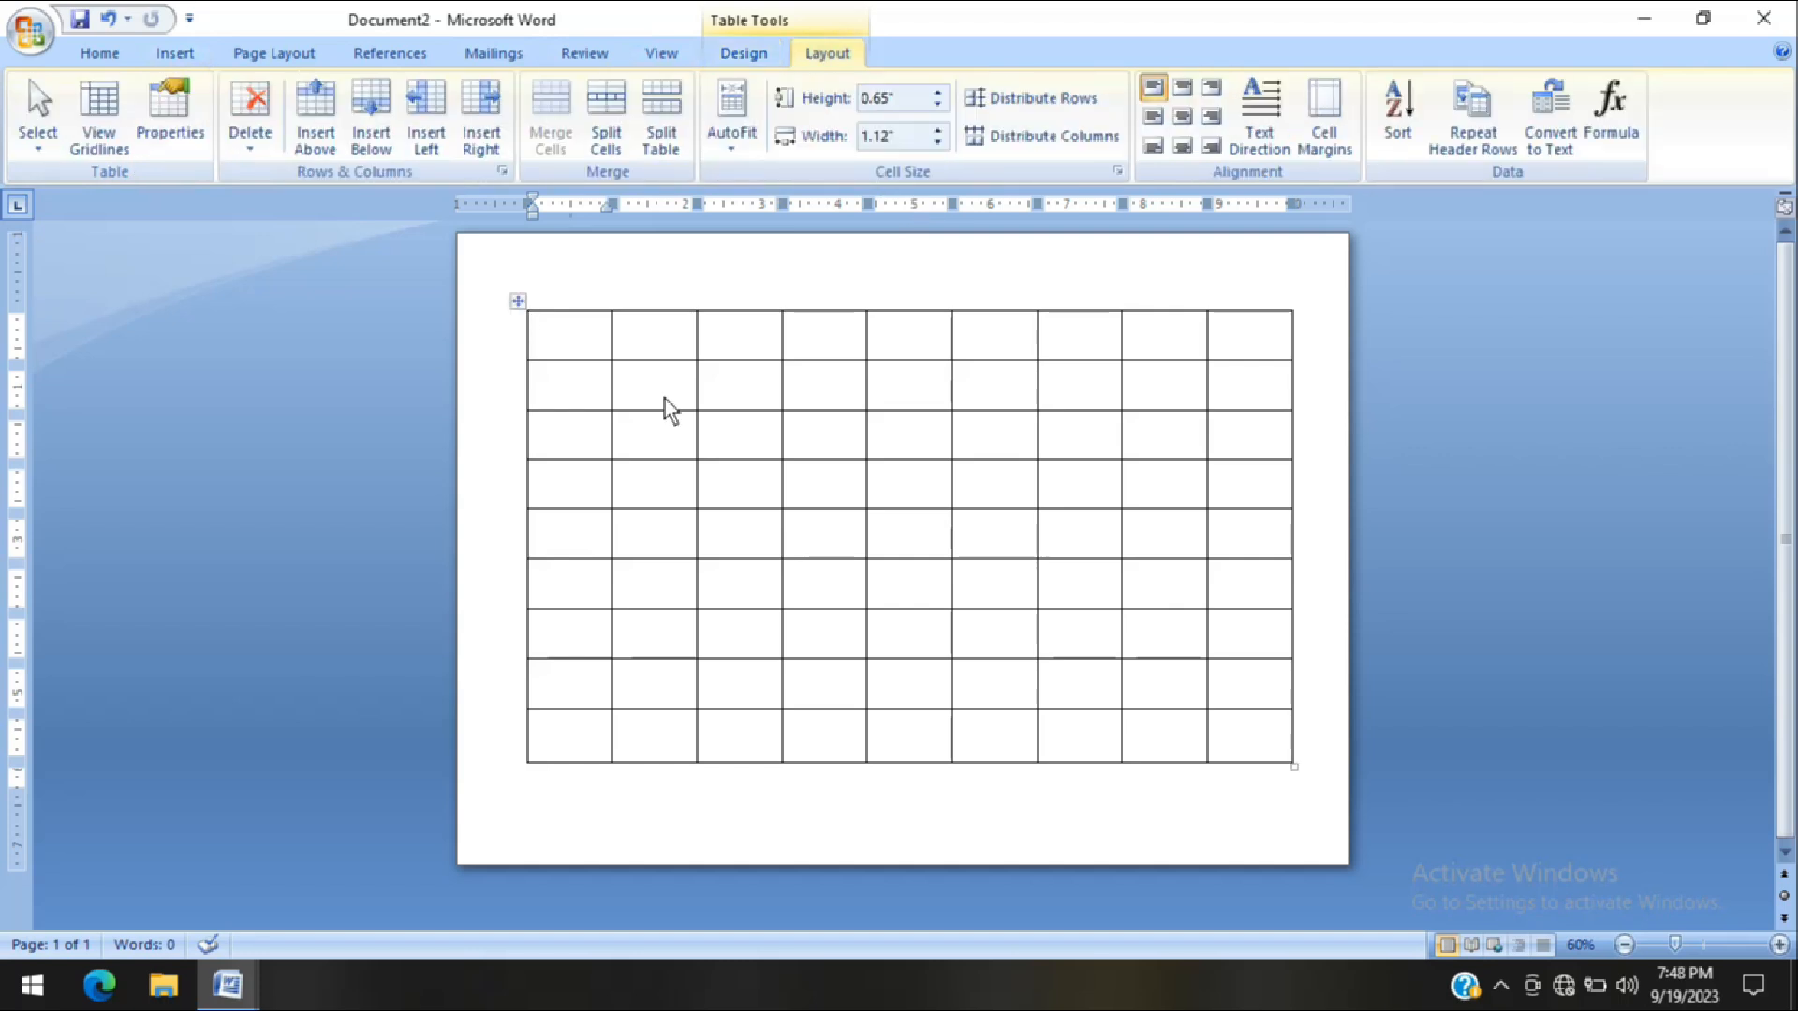
click(675, 337)
click(834, 342)
click(887, 340)
click(996, 339)
click(1103, 345)
click(1163, 348)
click(1224, 337)
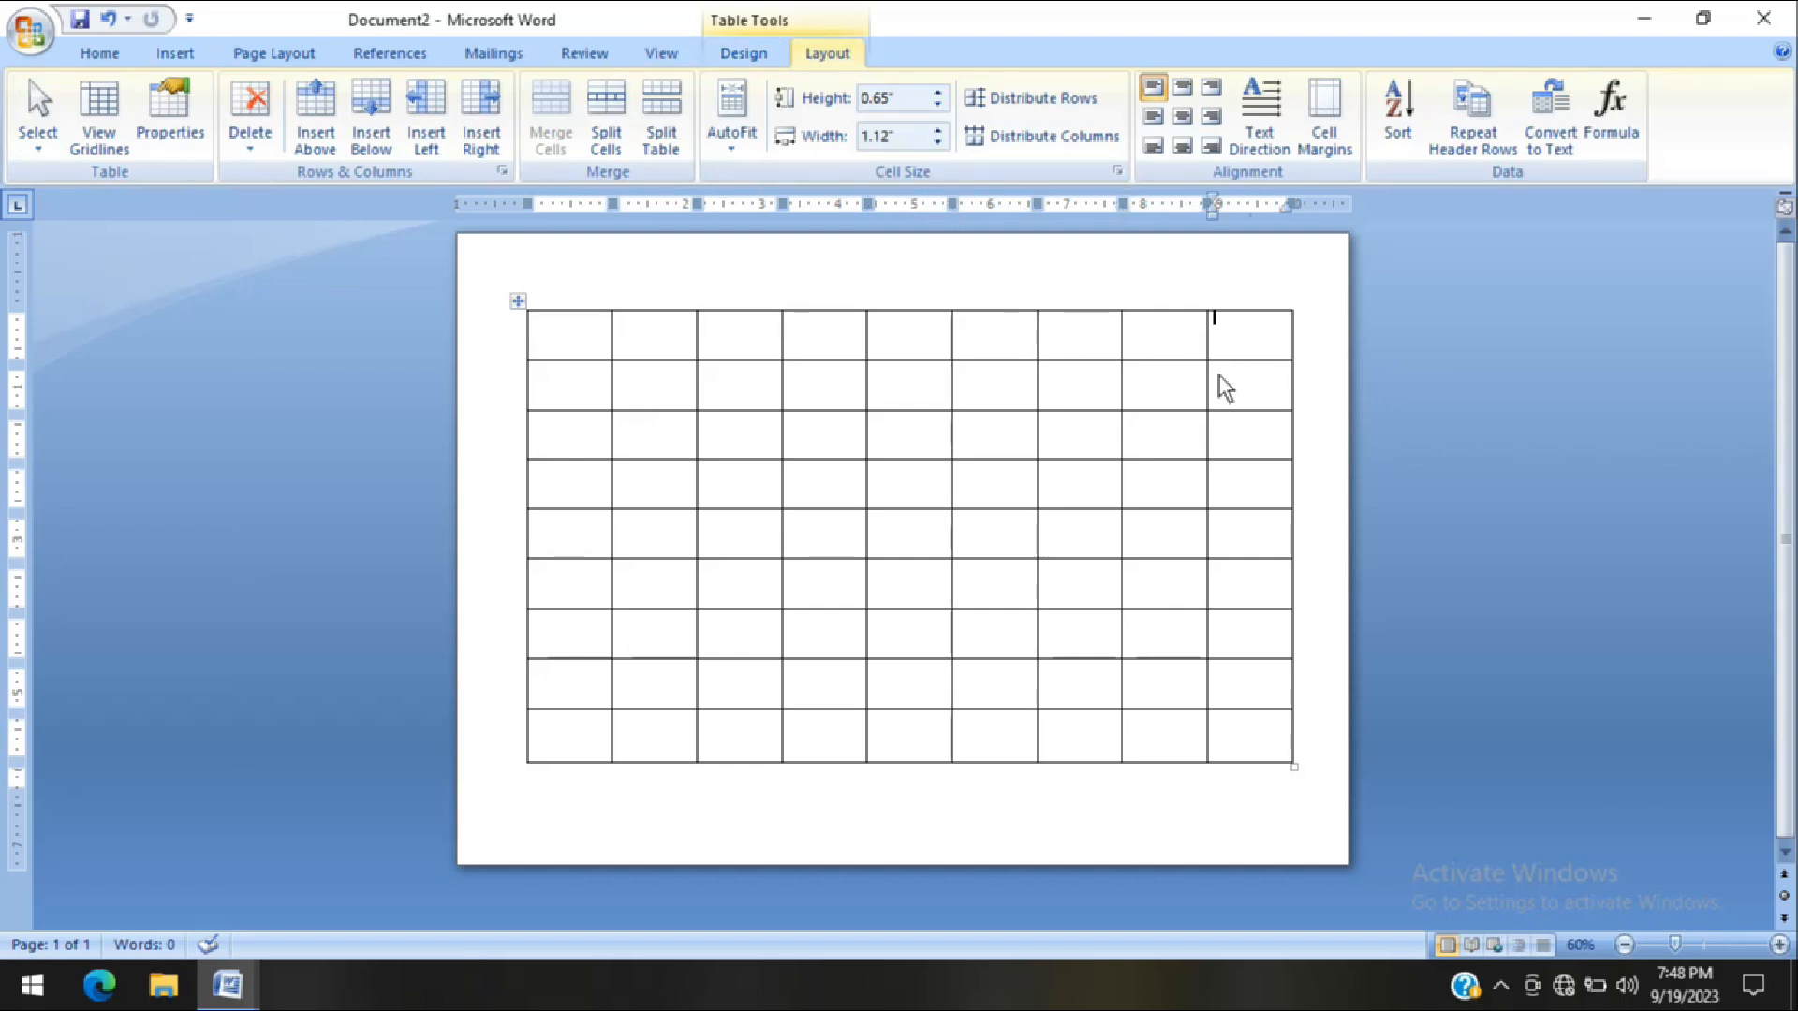
drag(574, 349, 1233, 758)
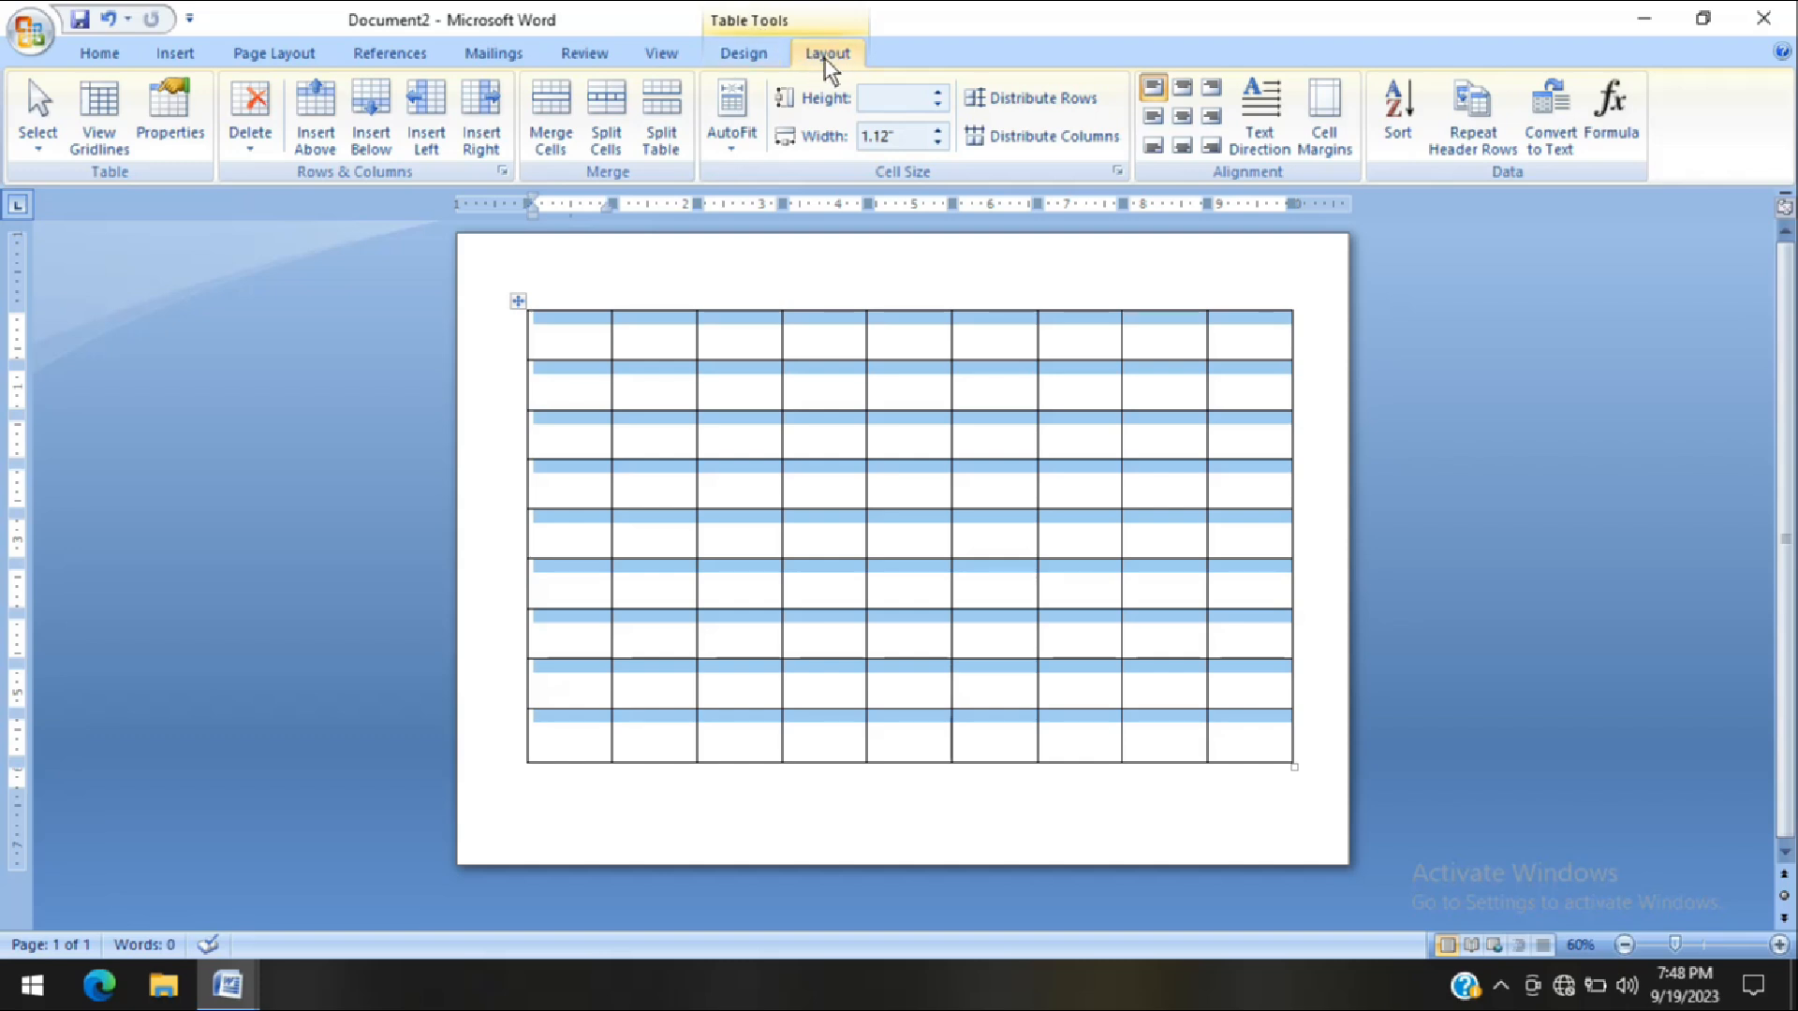
click(1182, 117)
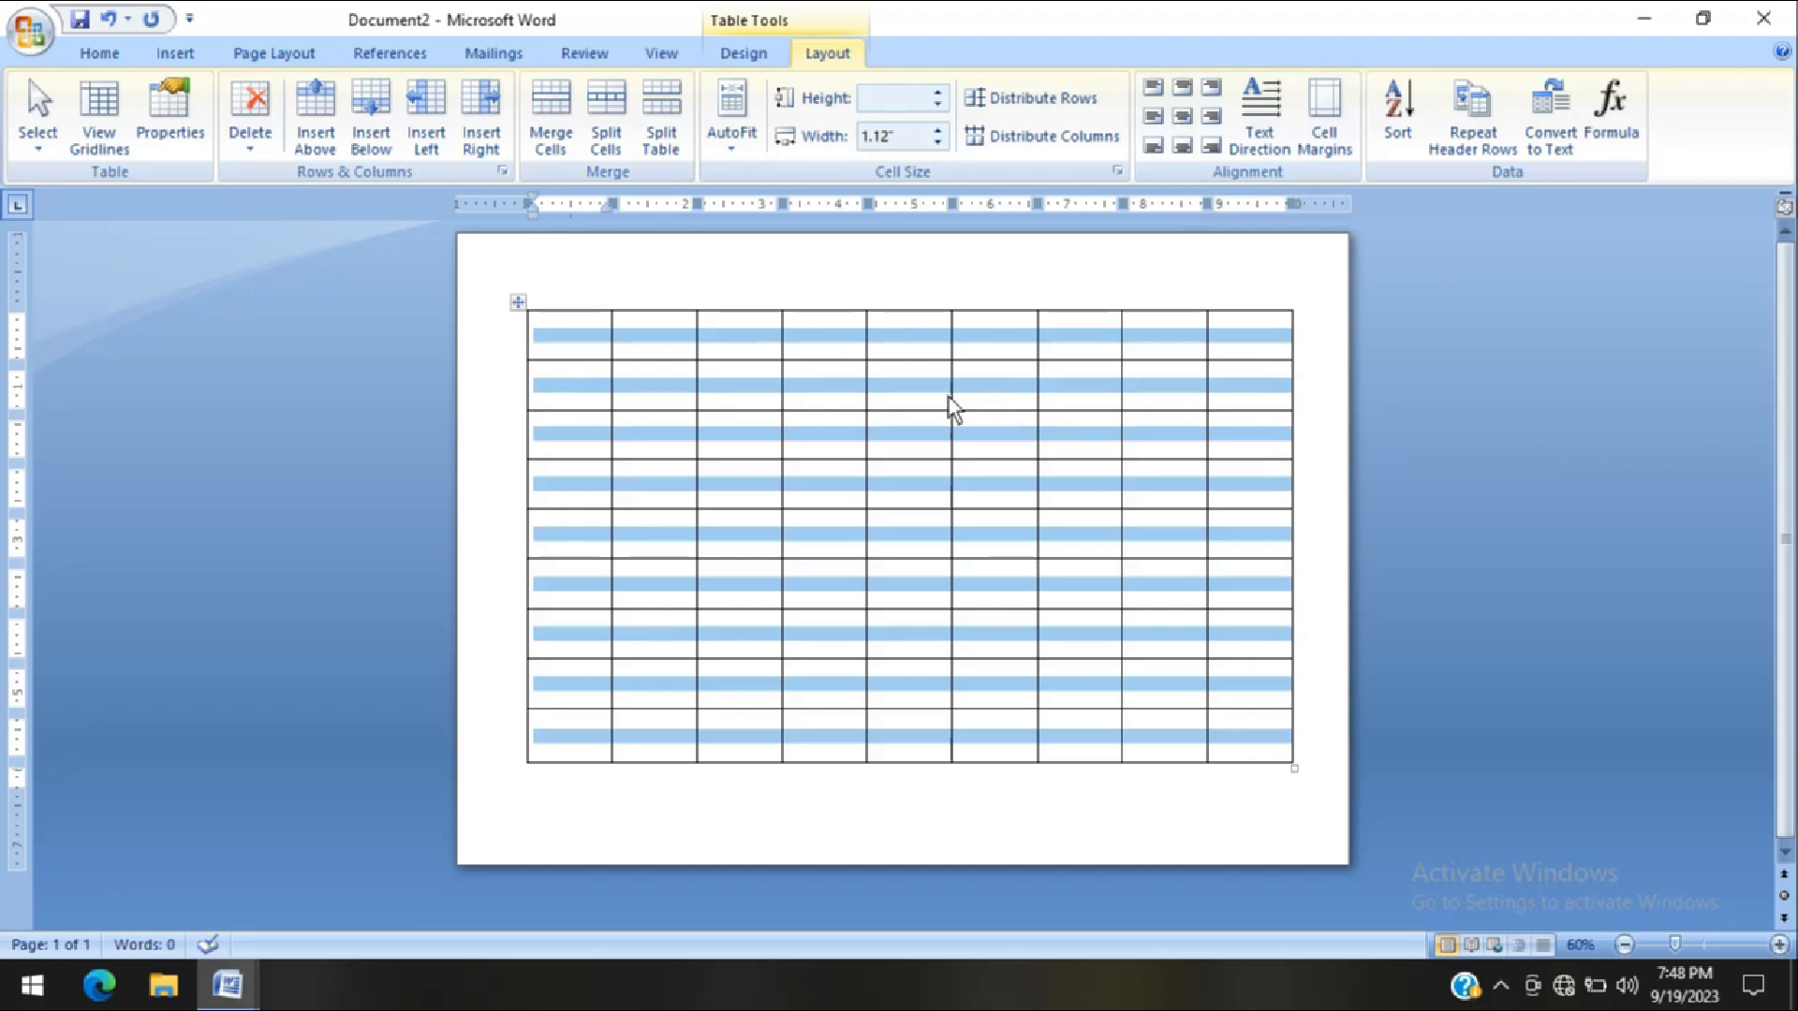
Merge all nine cells of the table's first row into one cell
click(580, 352)
drag(581, 341, 1224, 356)
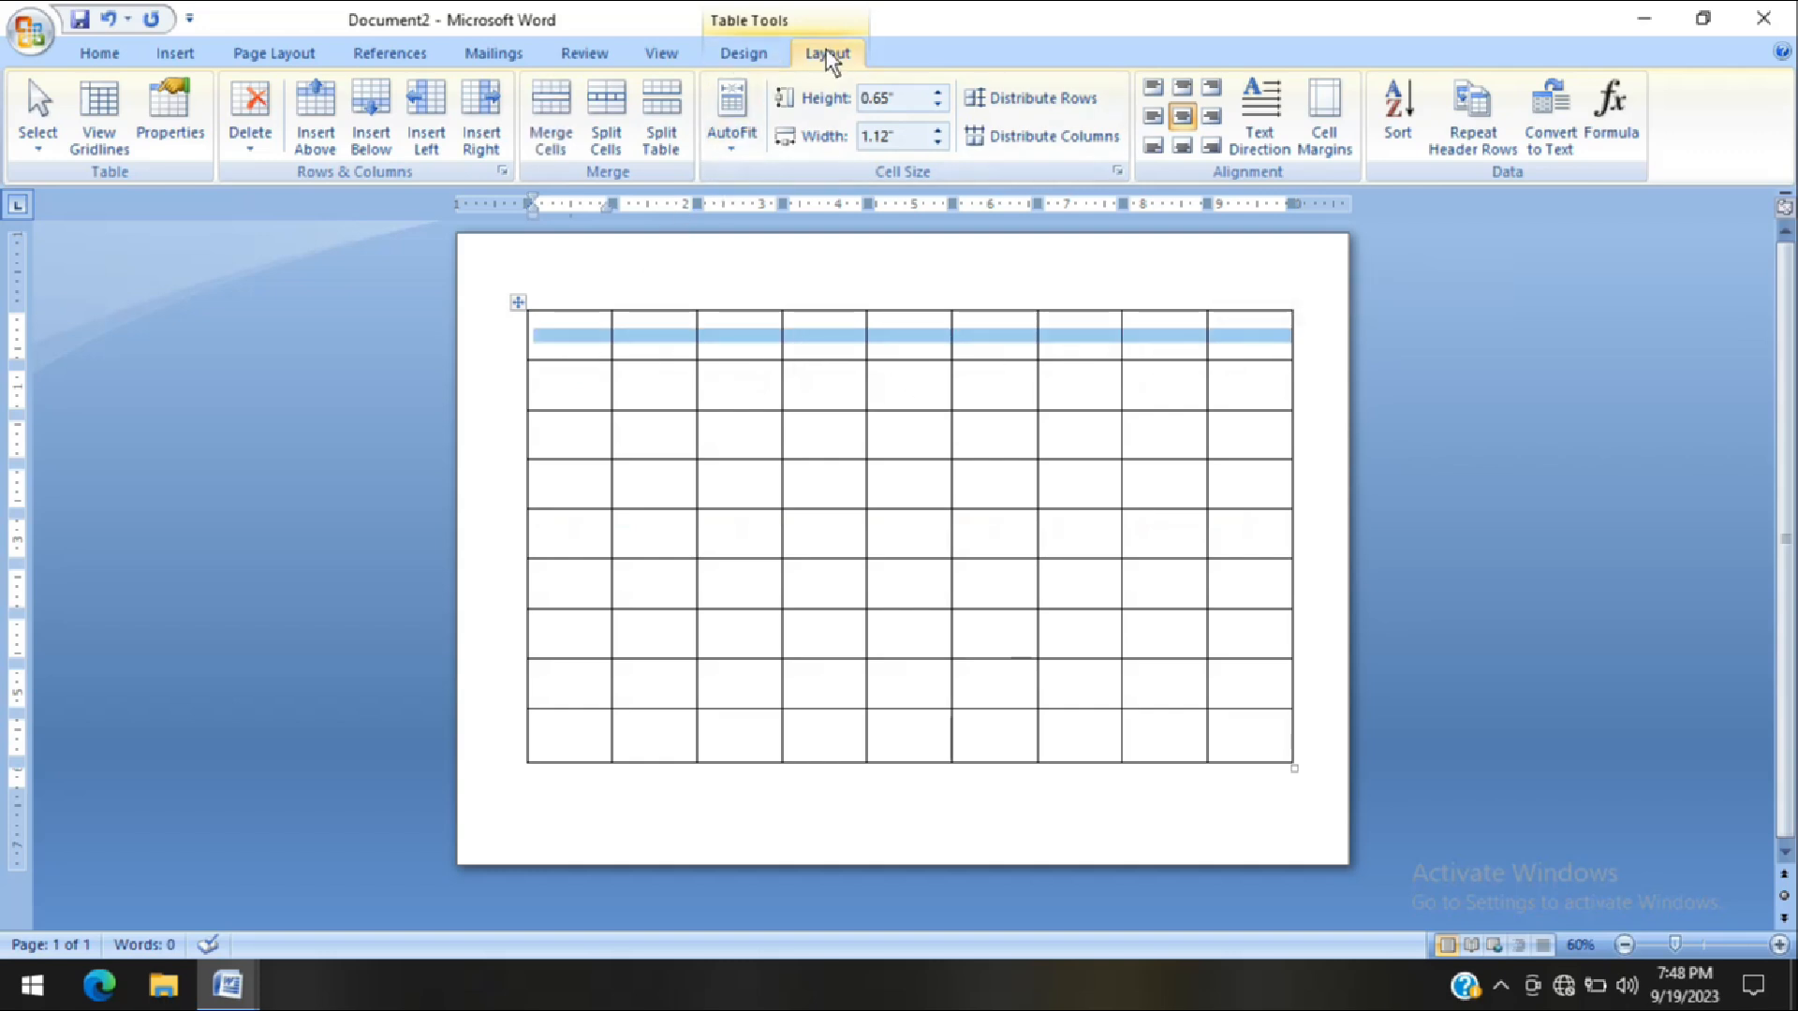
click(552, 136)
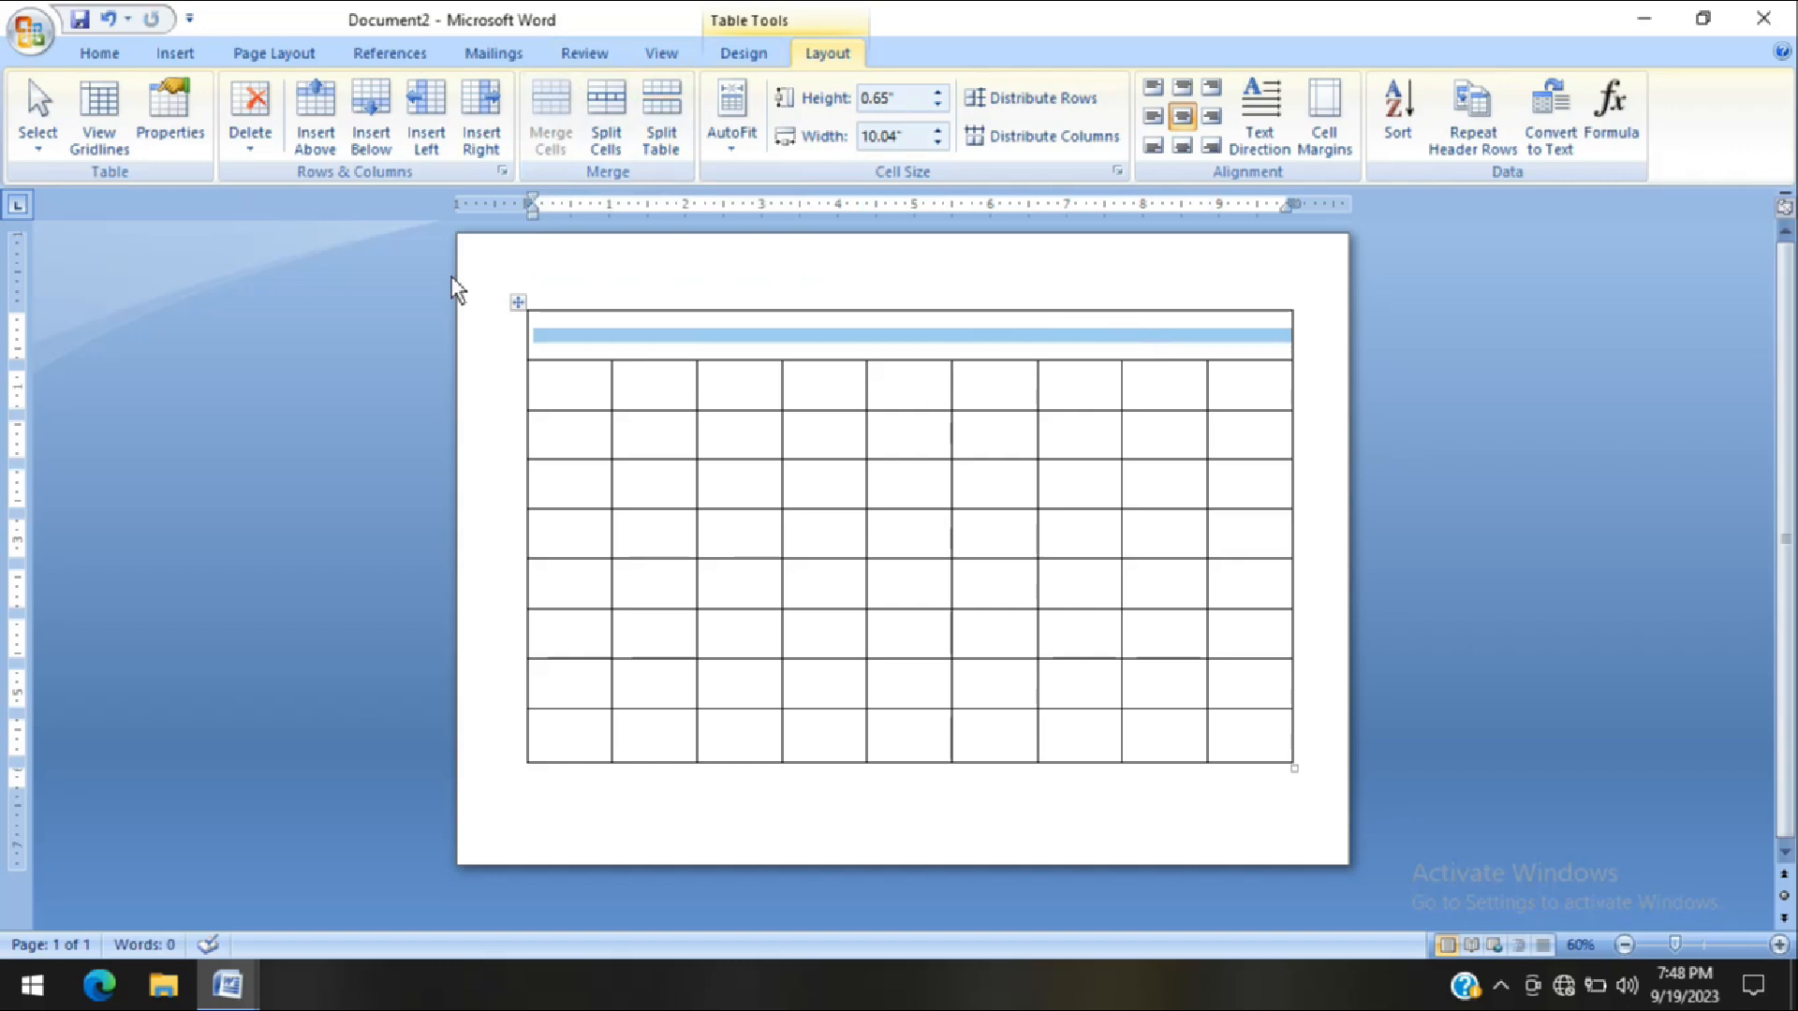
Increase the font size of the merged first row to 26
click(93, 55)
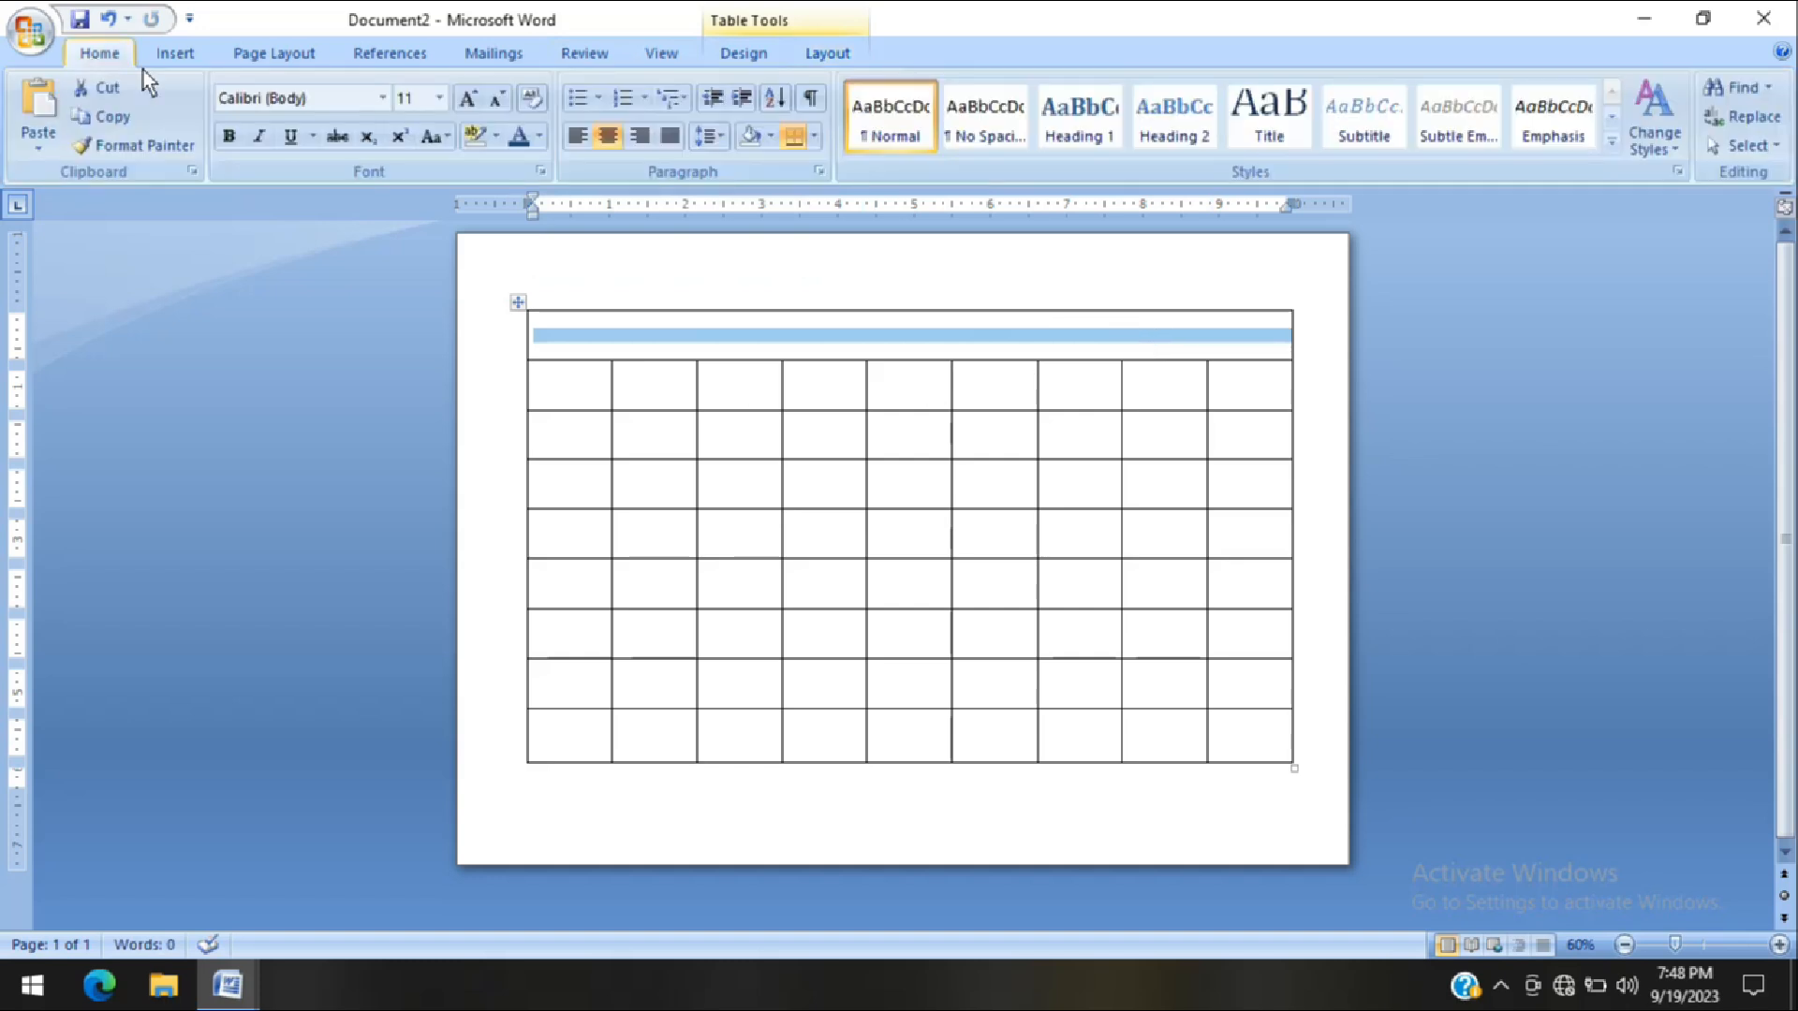
click(467, 99)
click(467, 99)
click(467, 100)
click(467, 99)
click(467, 99)
click(466, 99)
click(467, 99)
click(467, 100)
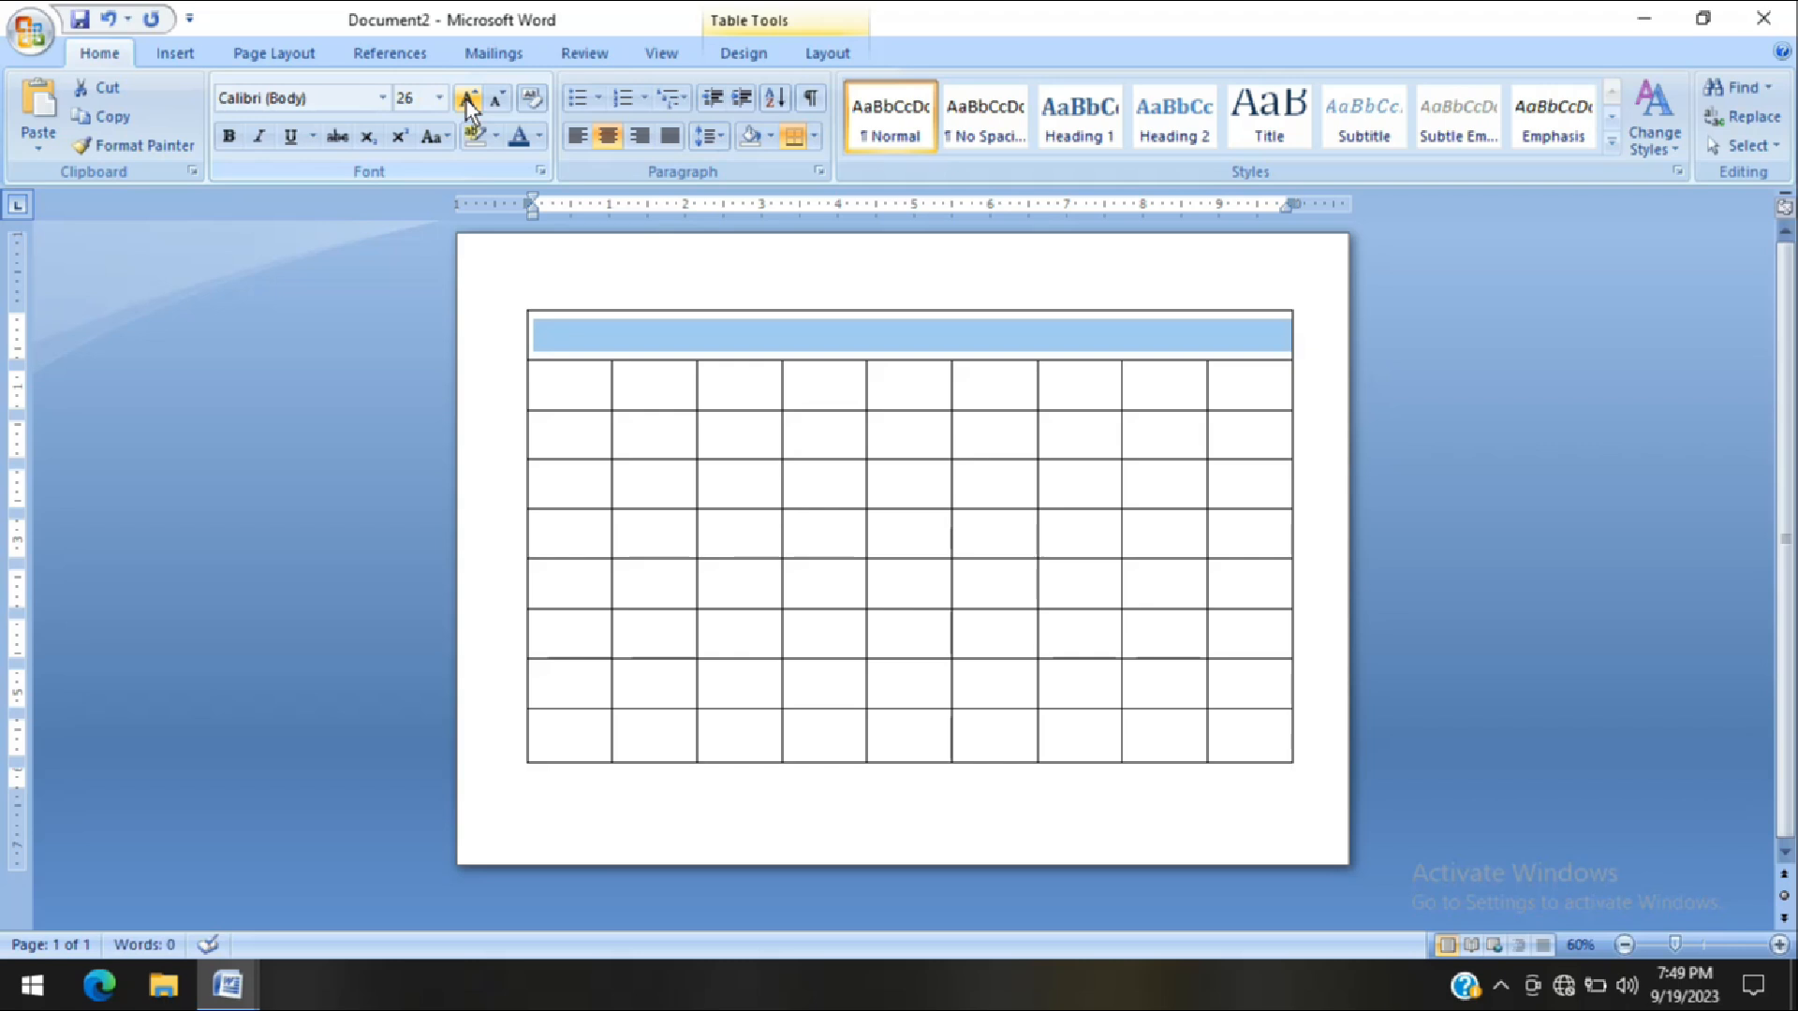
Set the font of the merged first row to Times New Roman
click(384, 99)
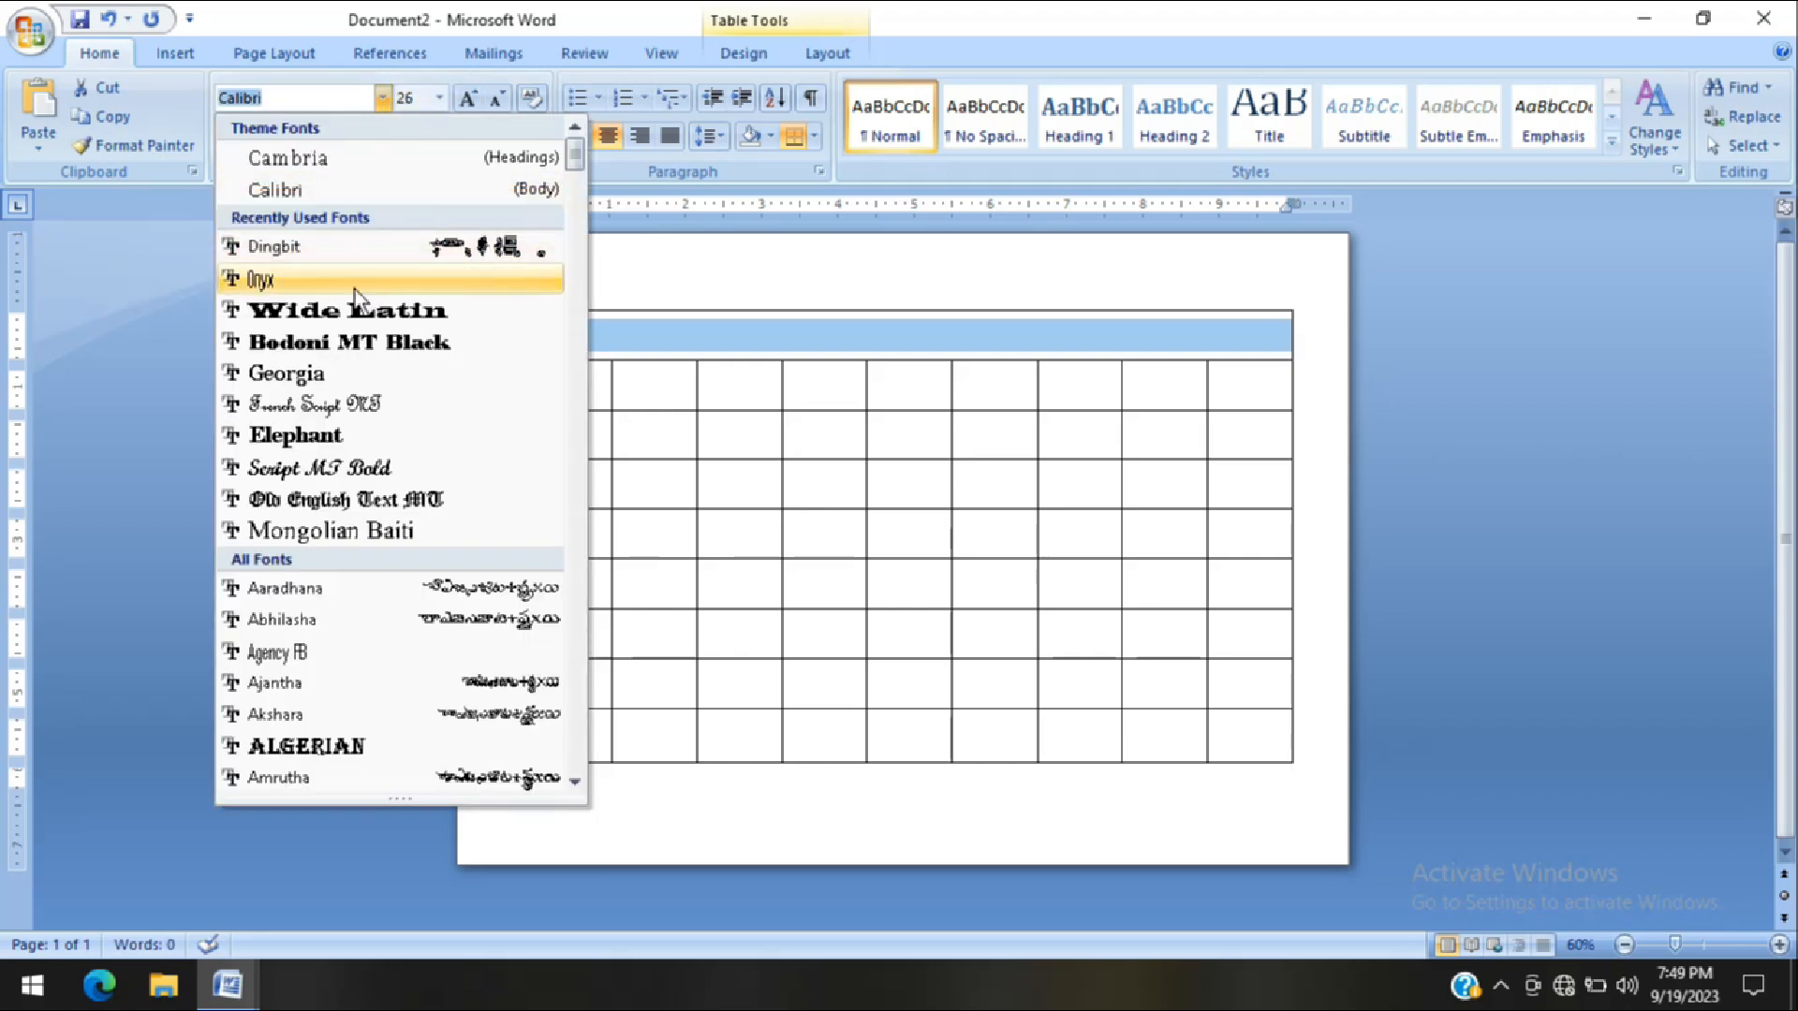
drag(573, 163, 573, 723)
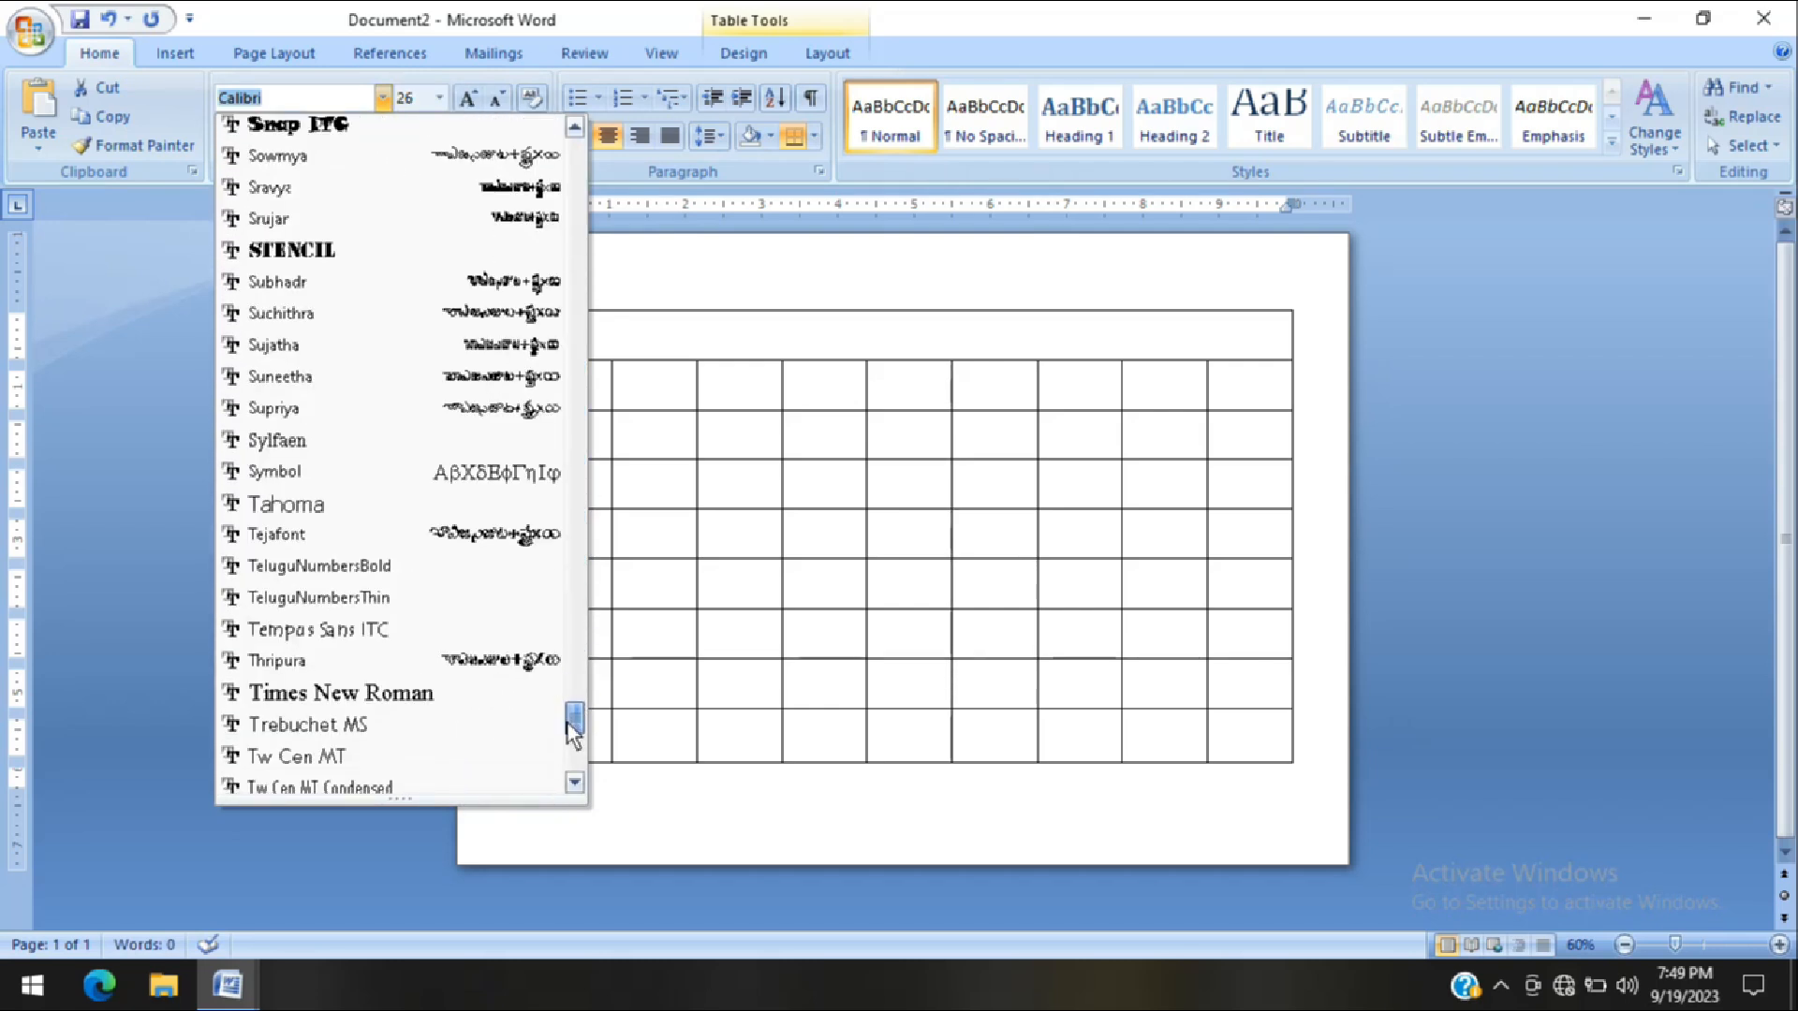
click(364, 691)
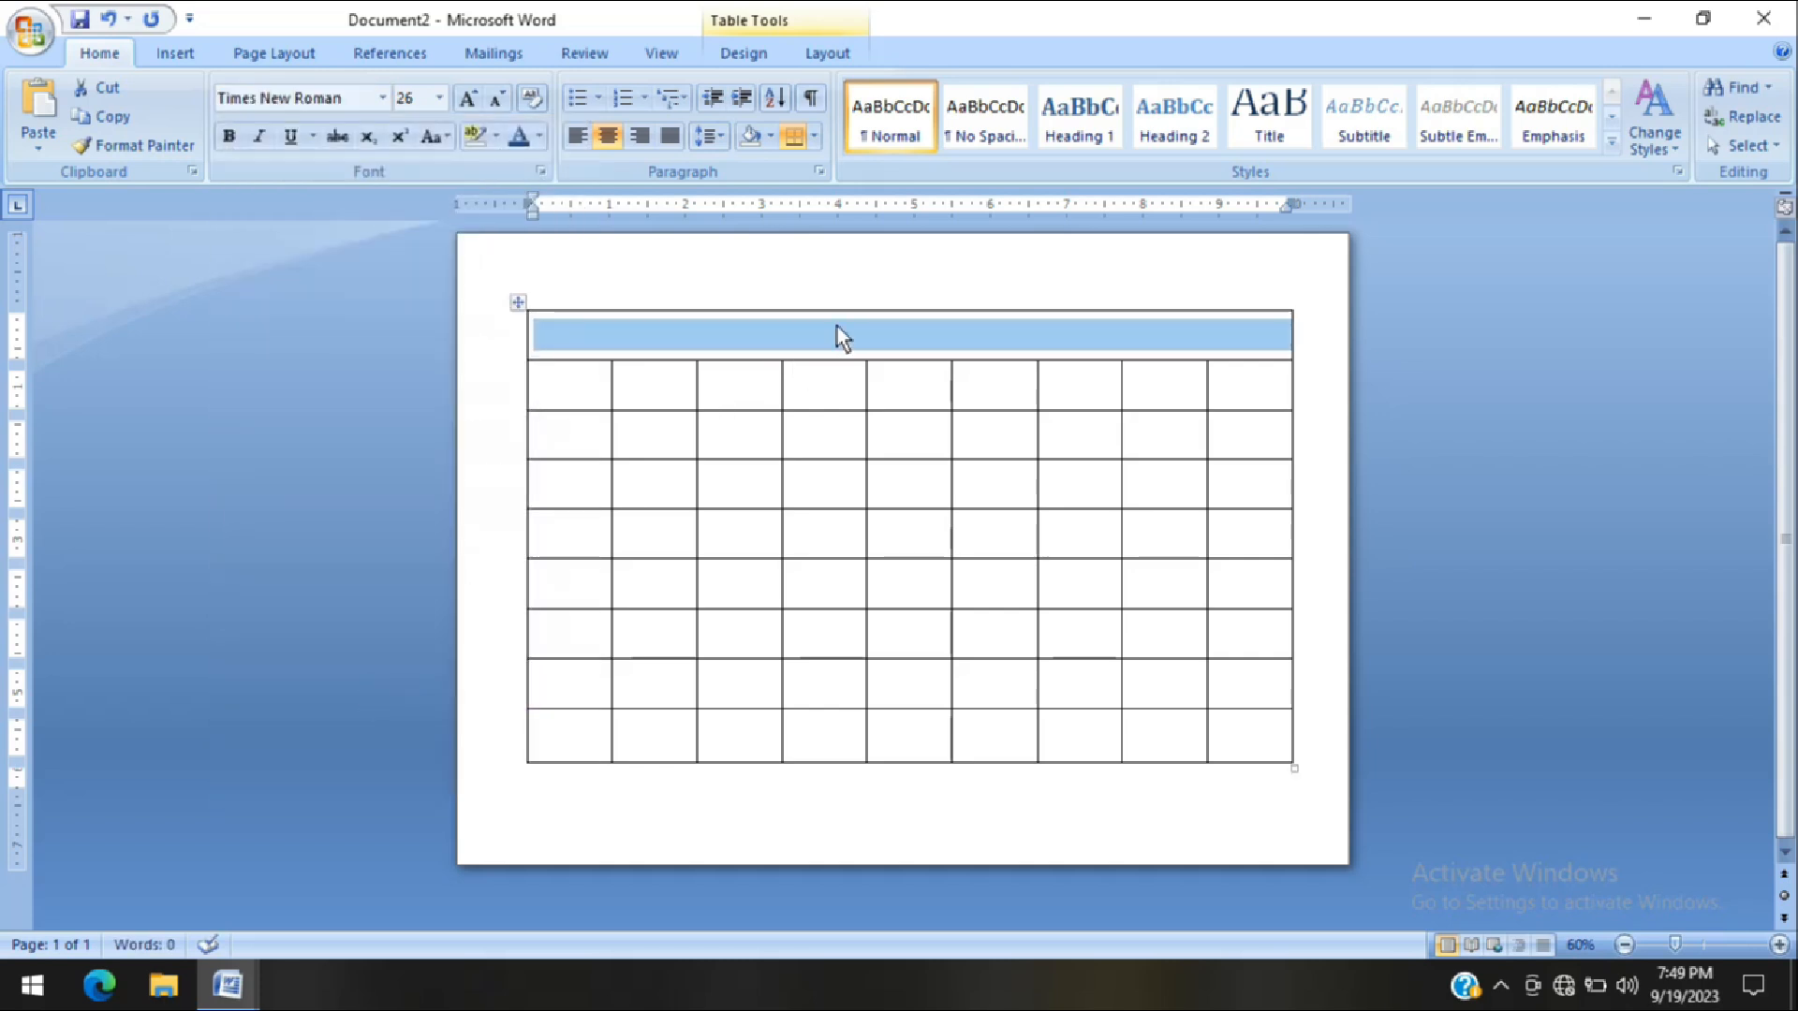
Enter the title "Time – Table Format" in the merged first row
text(T)
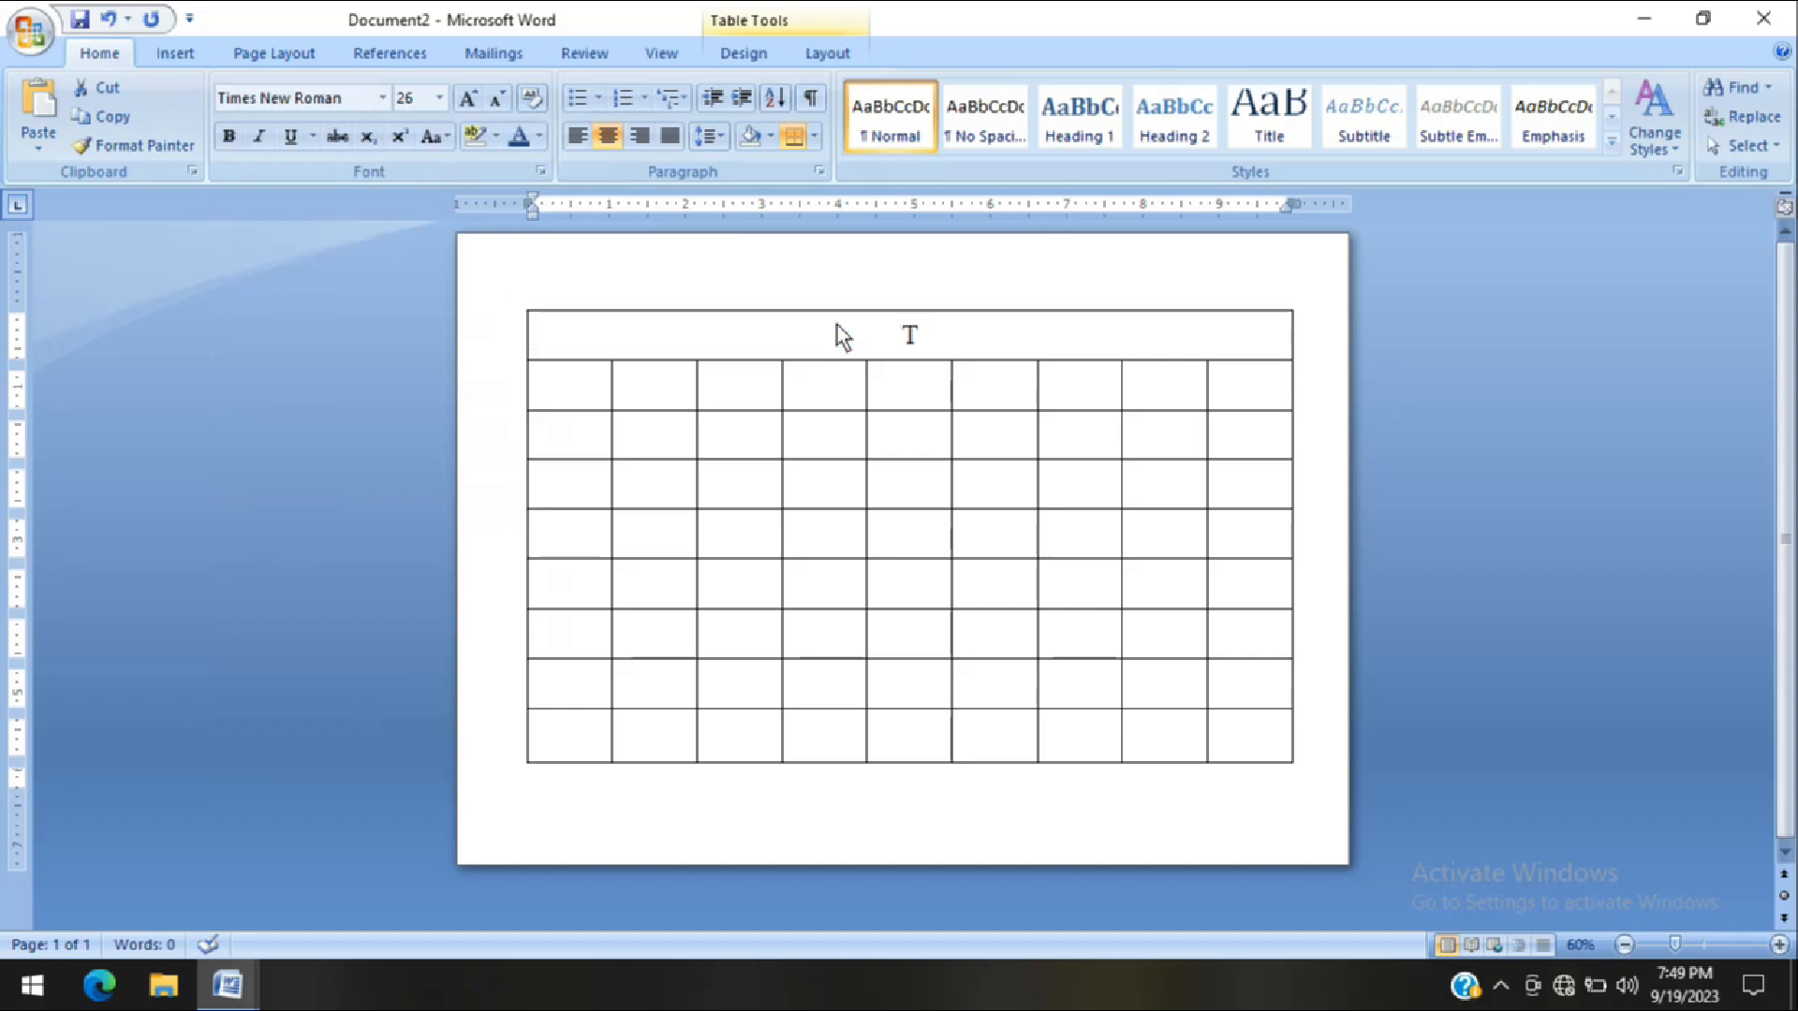
text(ime)
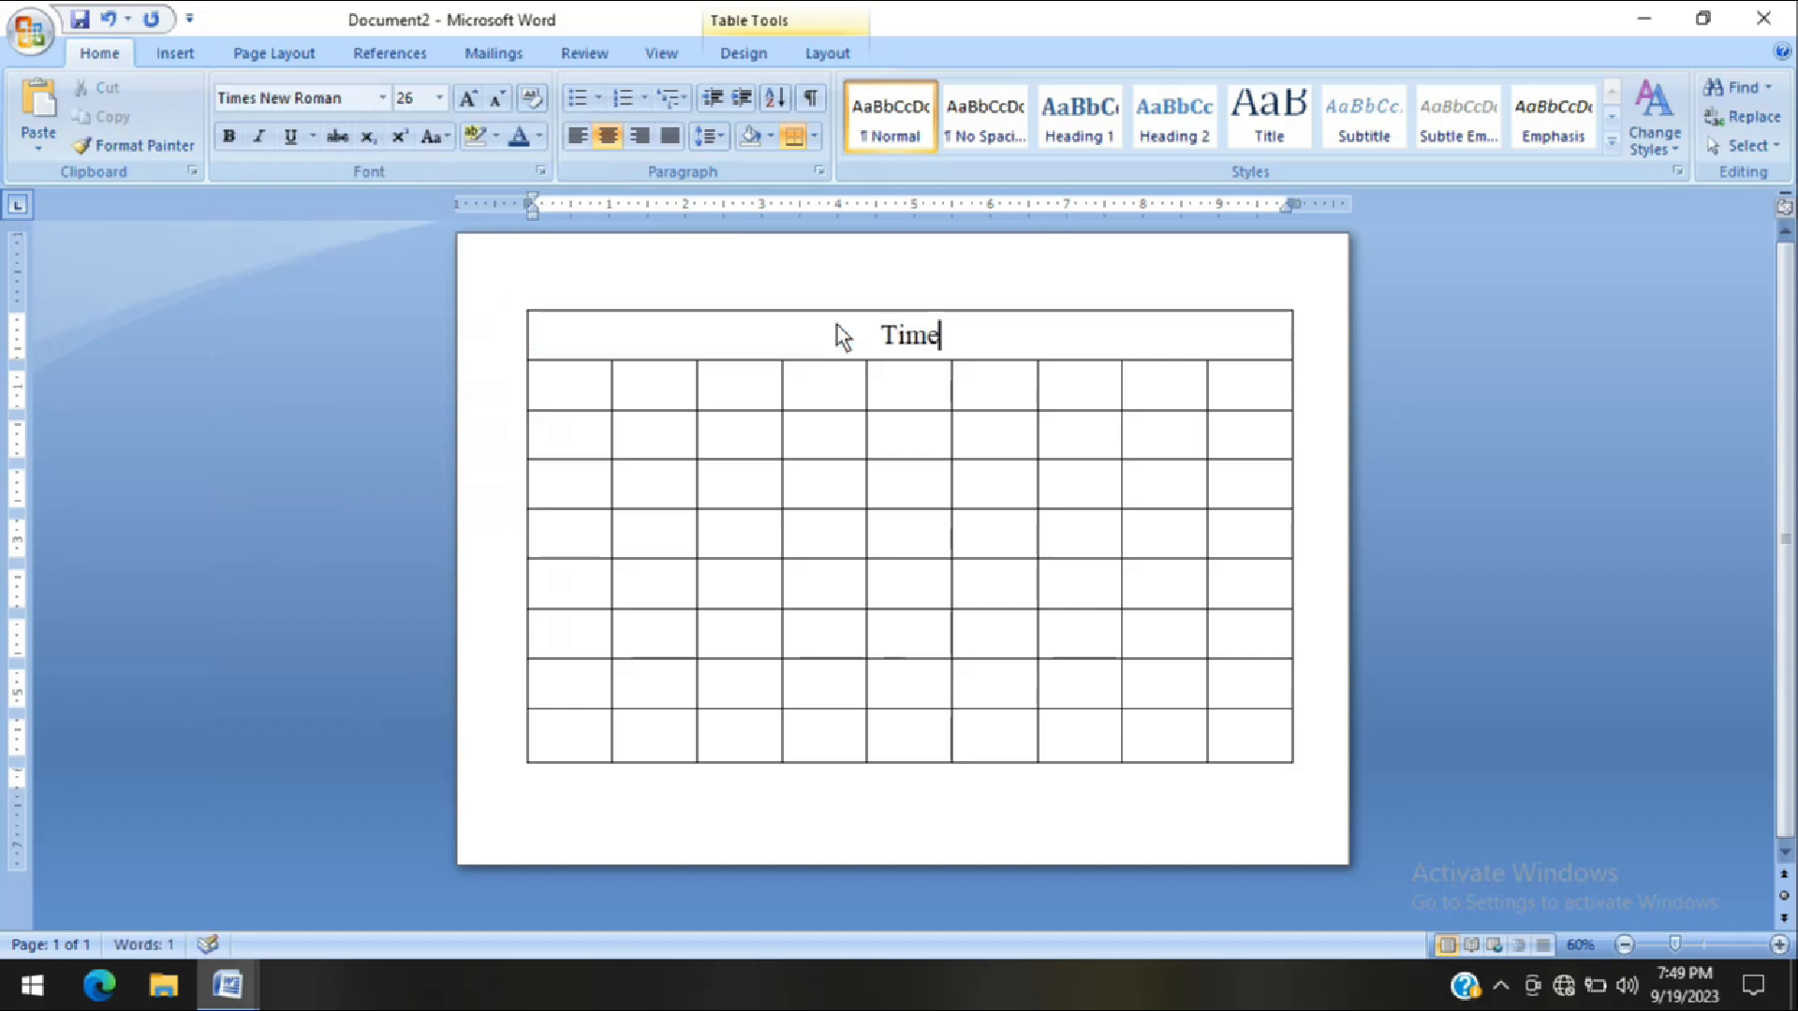
text( - )
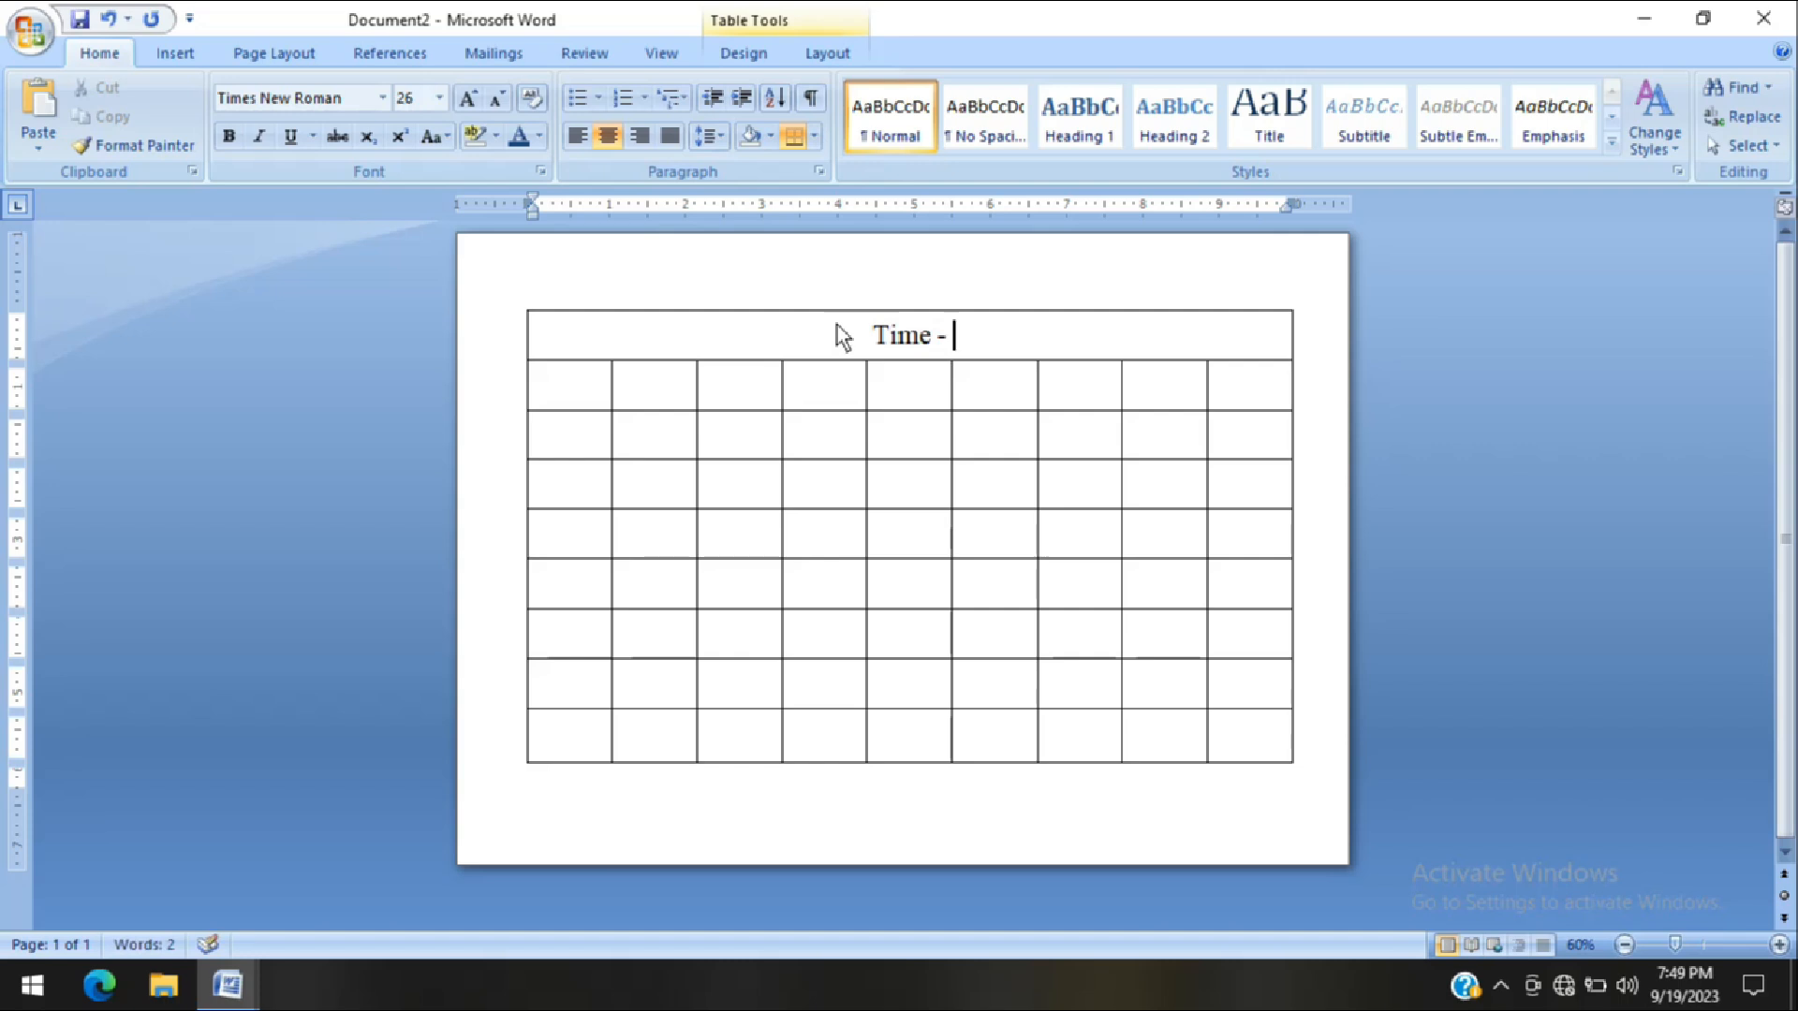
text(Tabl)
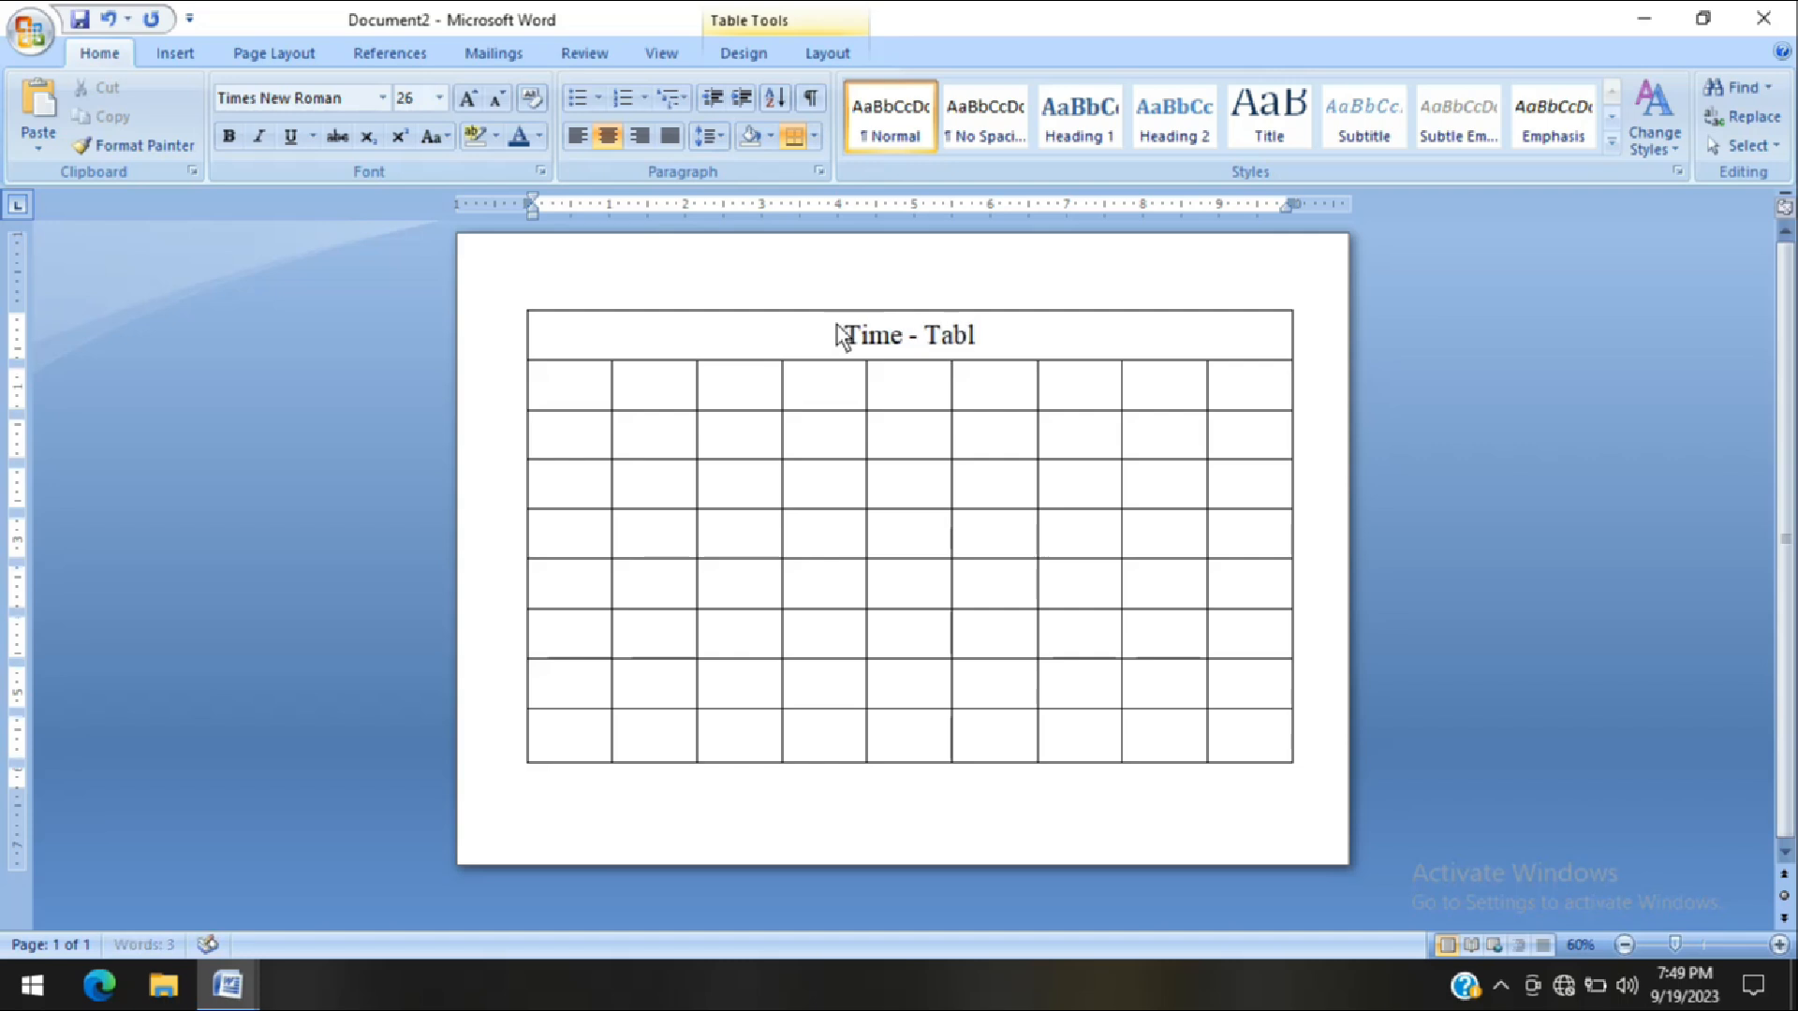
text(e Format)
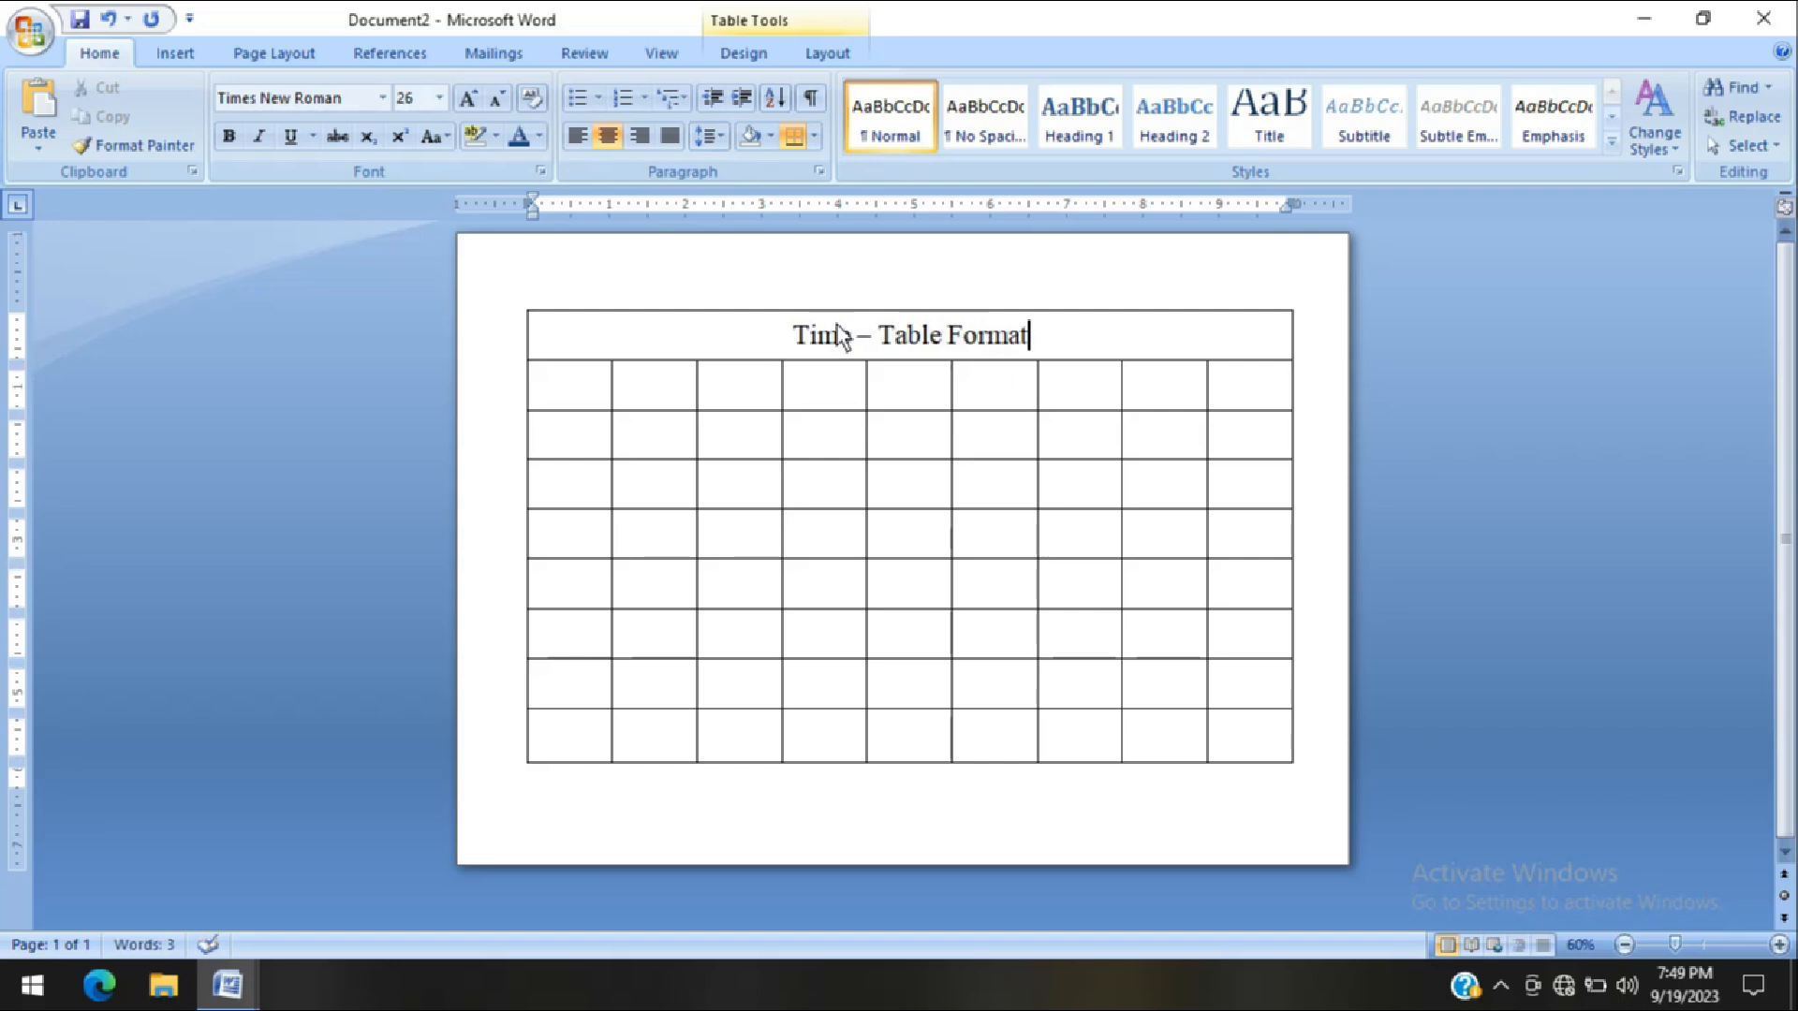
Make the title "Time – Table Format" bold and enlarge it to font size 36
drag(1027, 335, 811, 348)
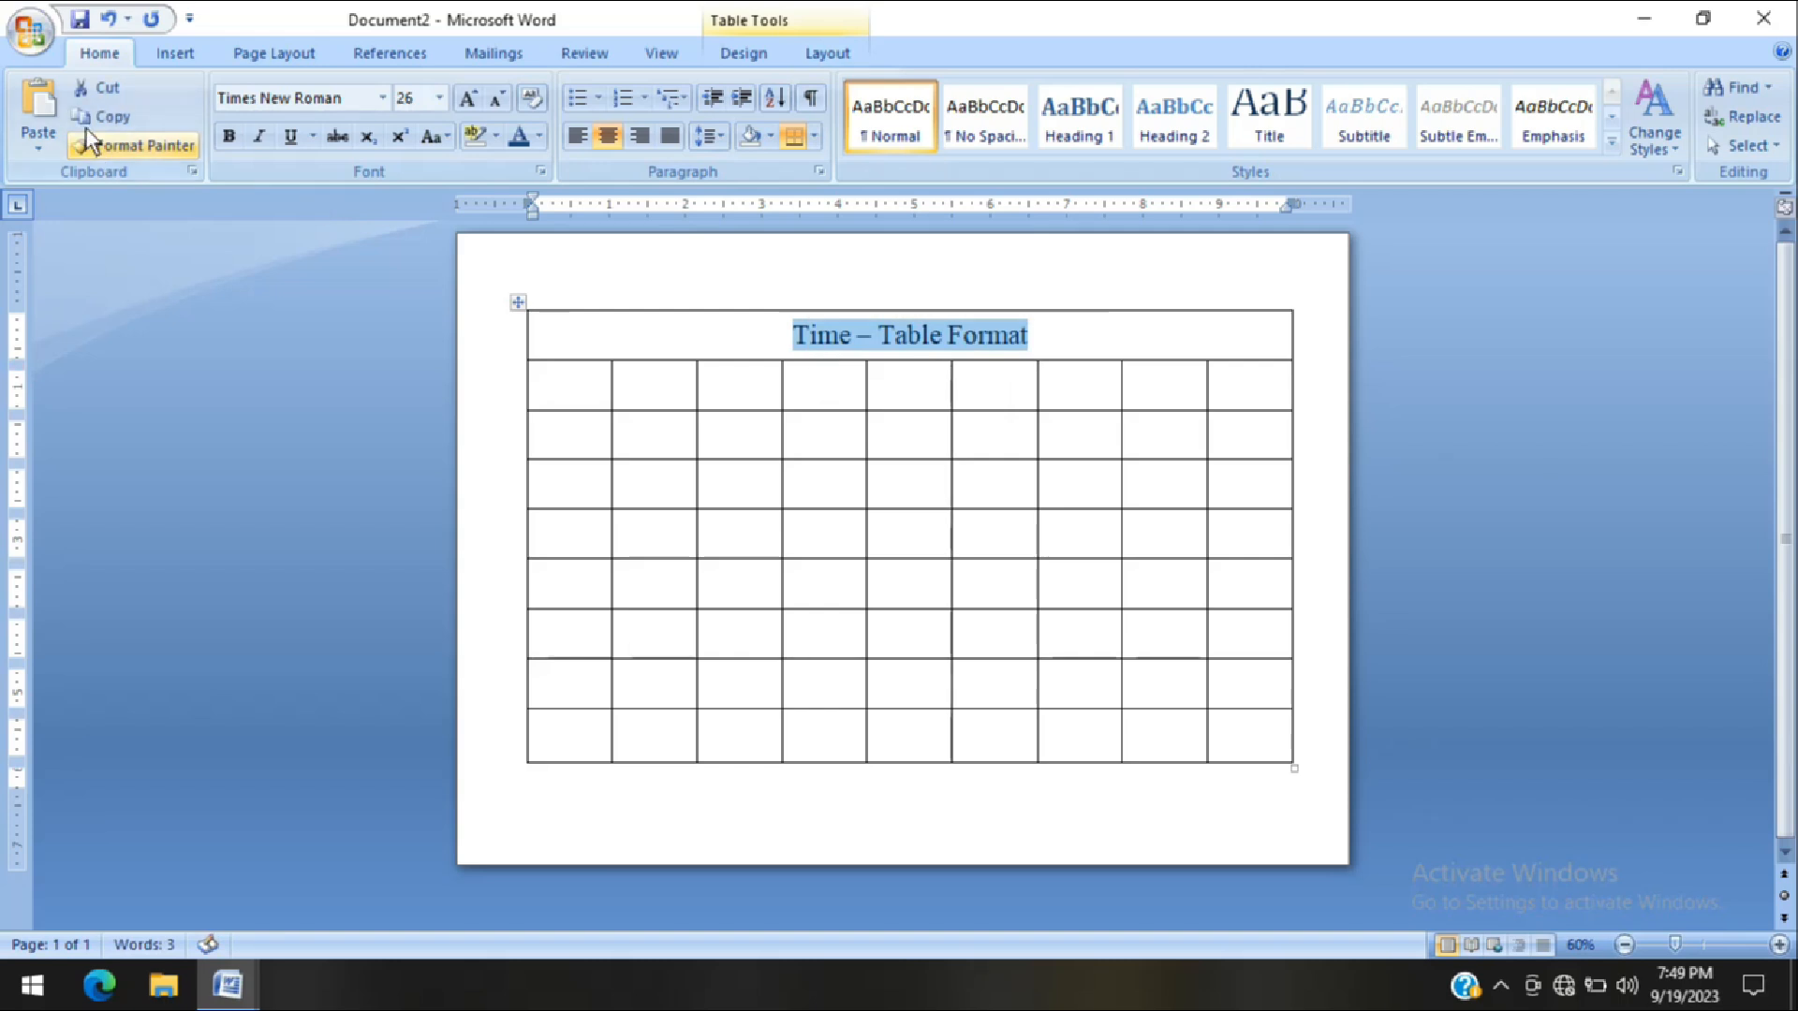
click(229, 136)
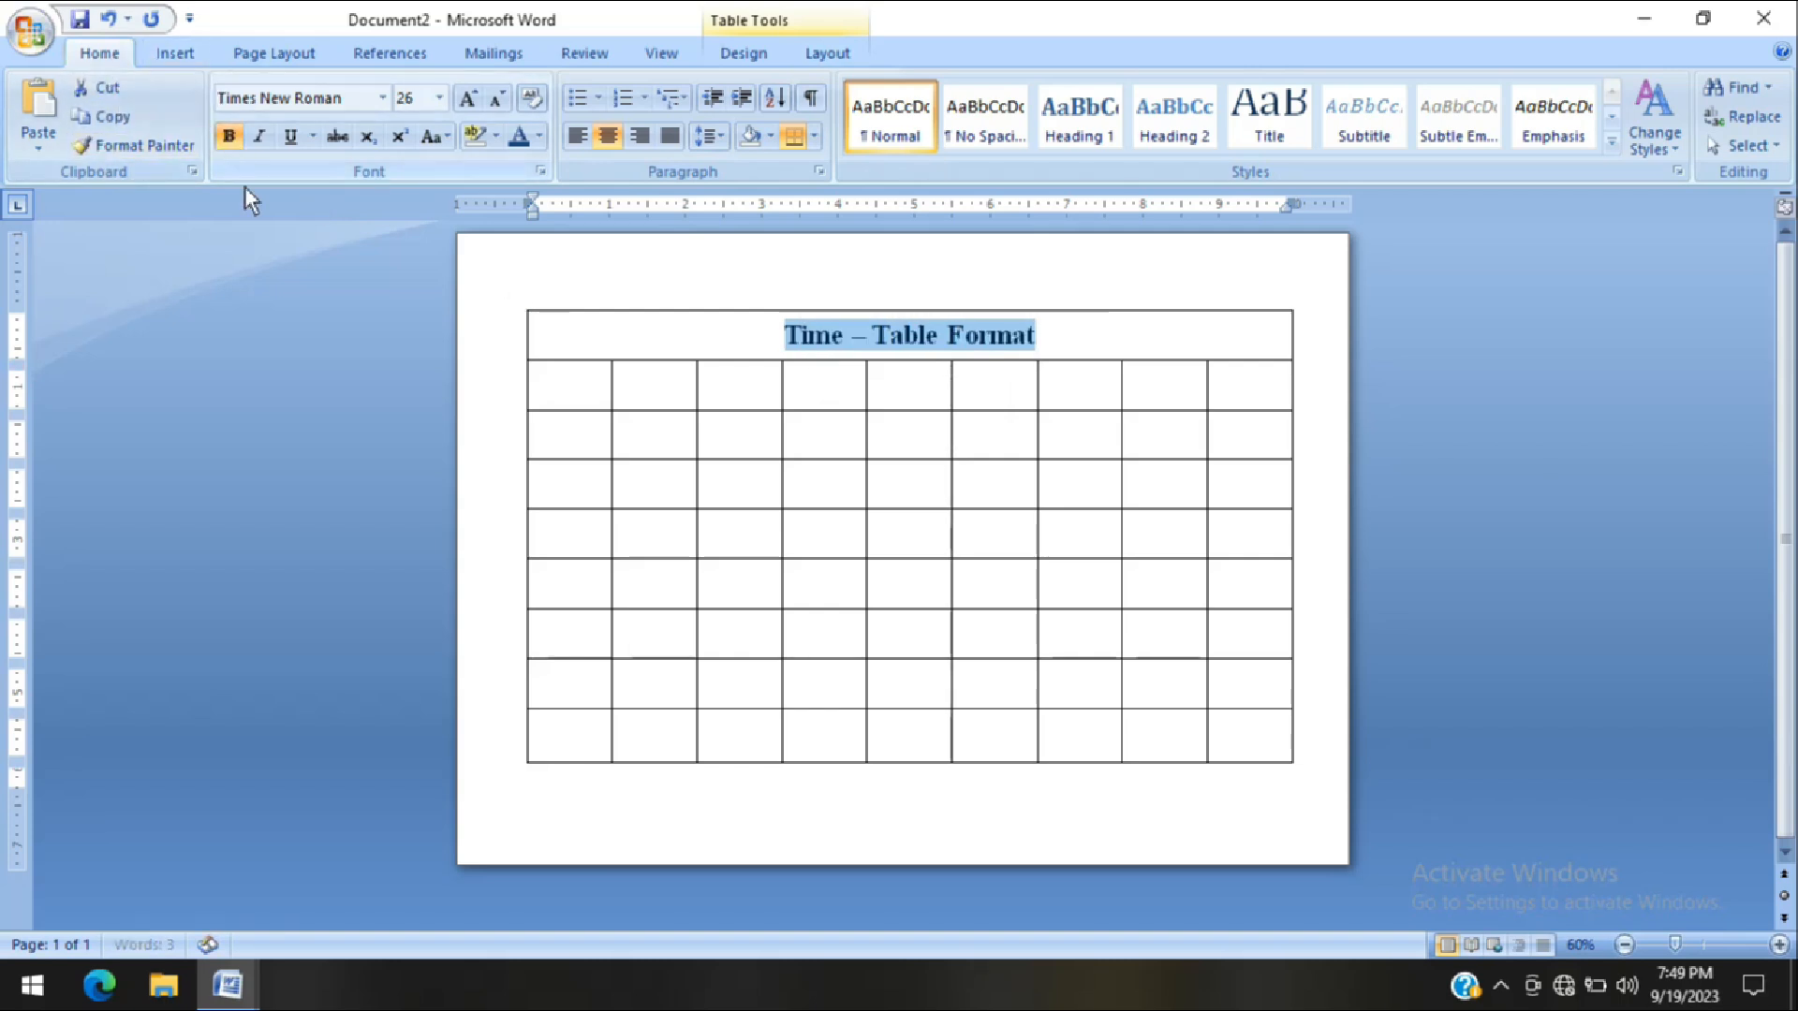
click(468, 103)
click(469, 103)
click(469, 103)
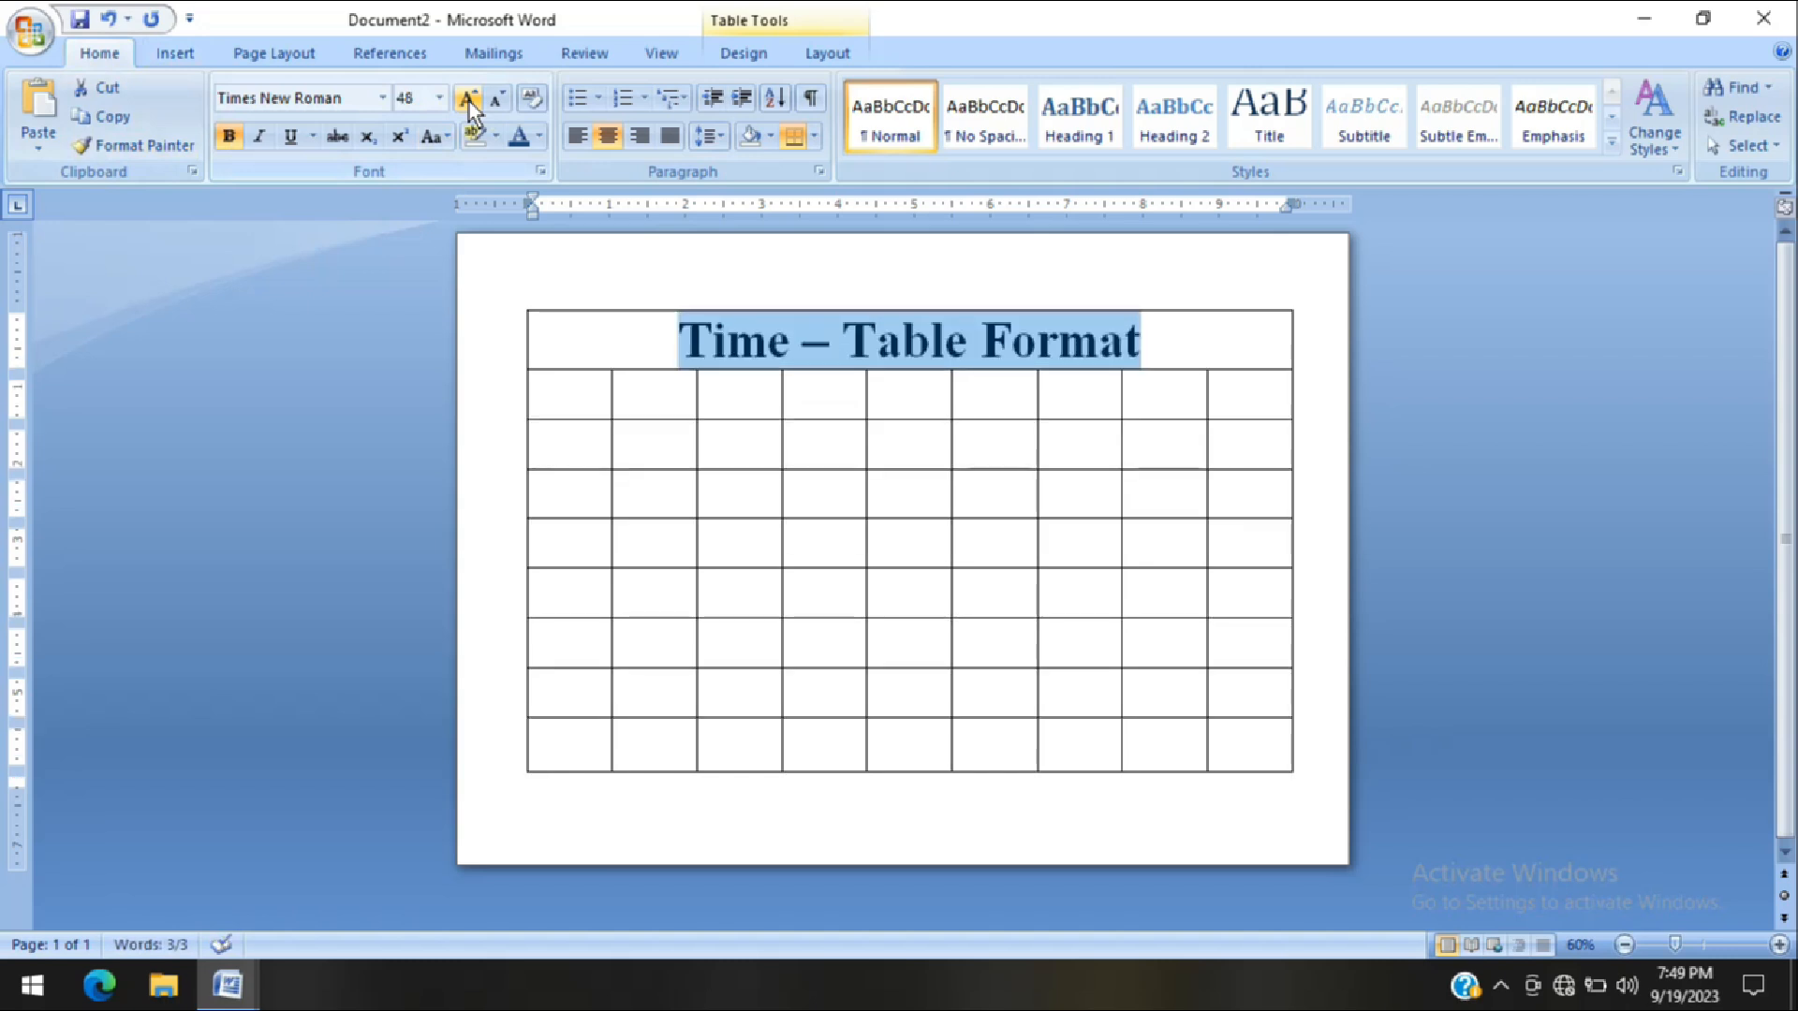
click(497, 98)
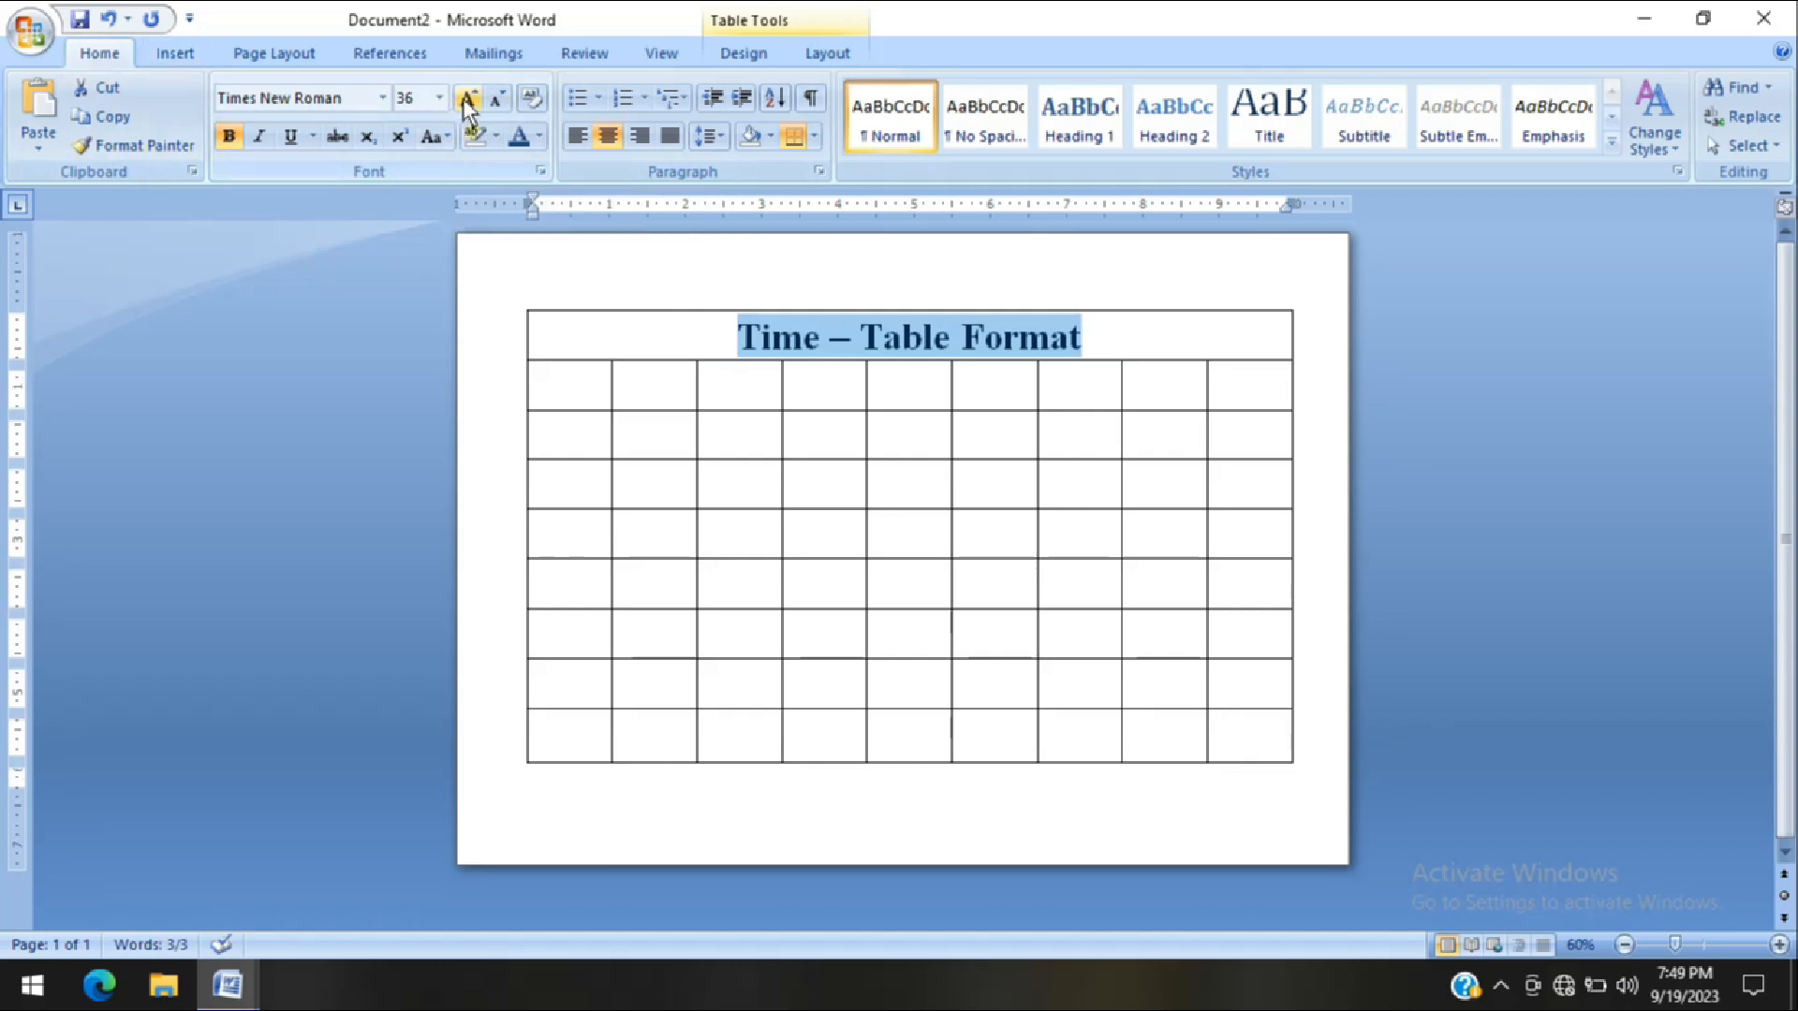
click(470, 101)
click(498, 100)
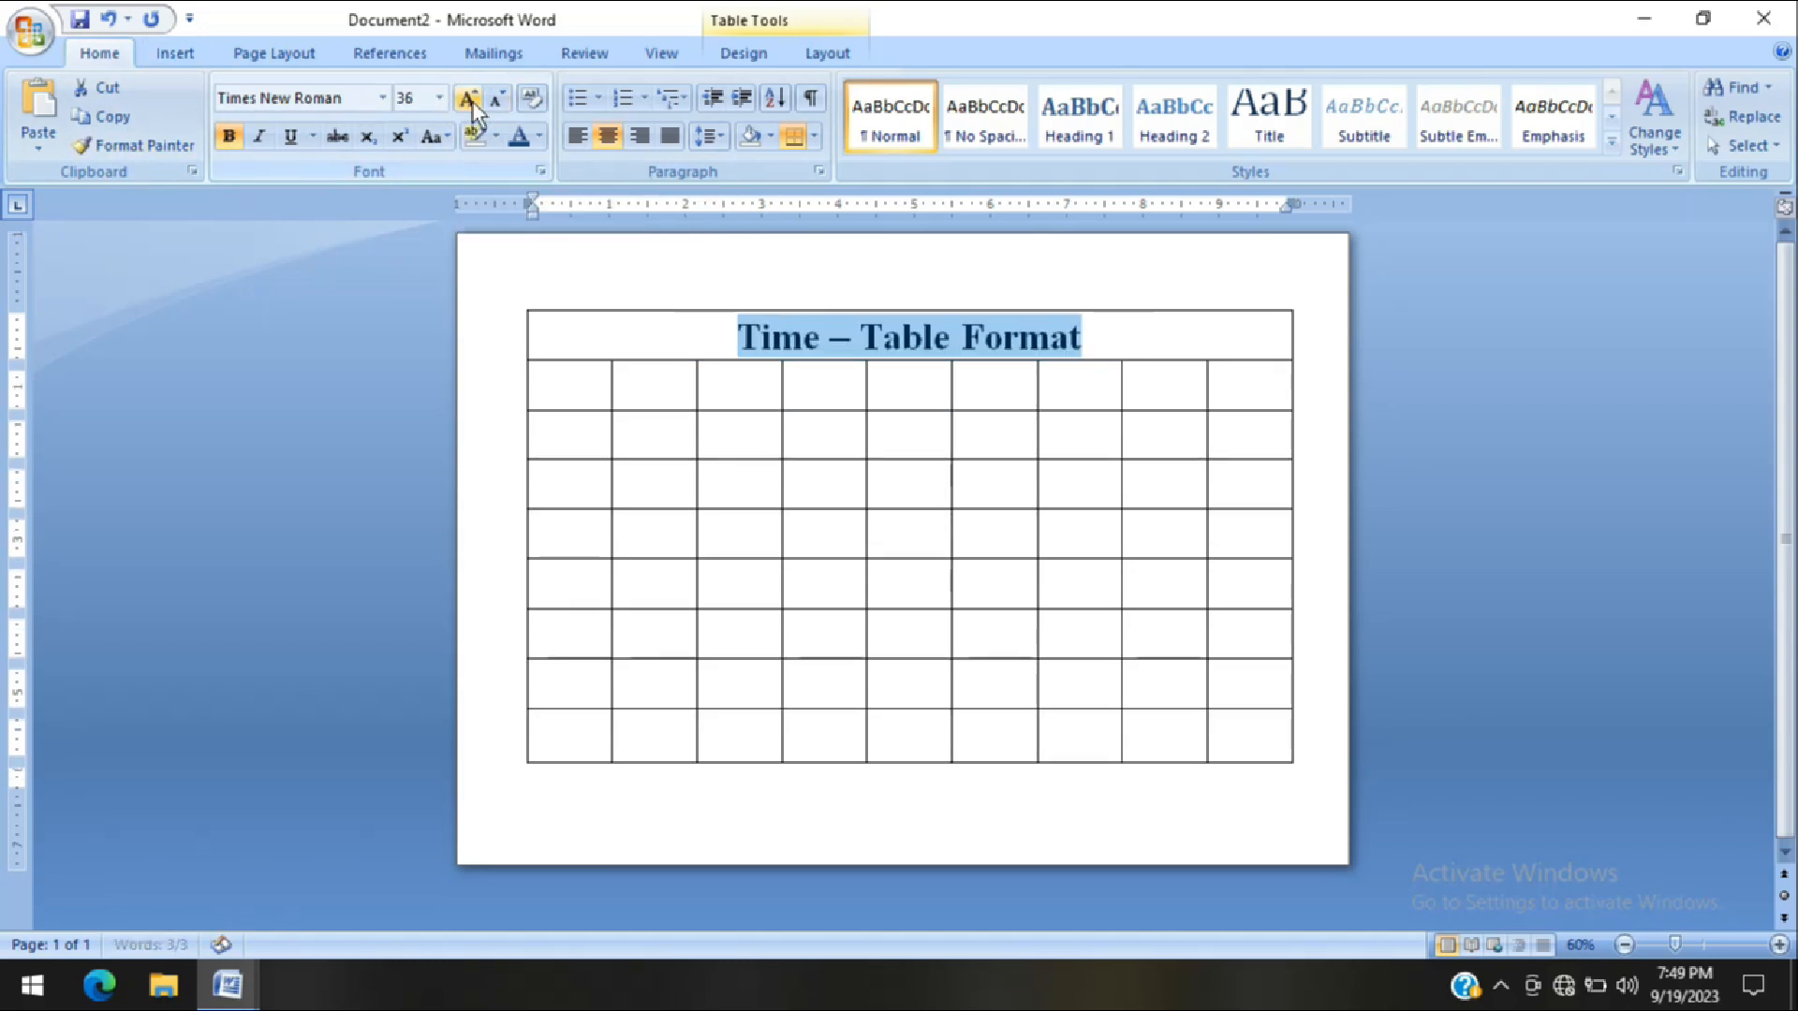
click(468, 100)
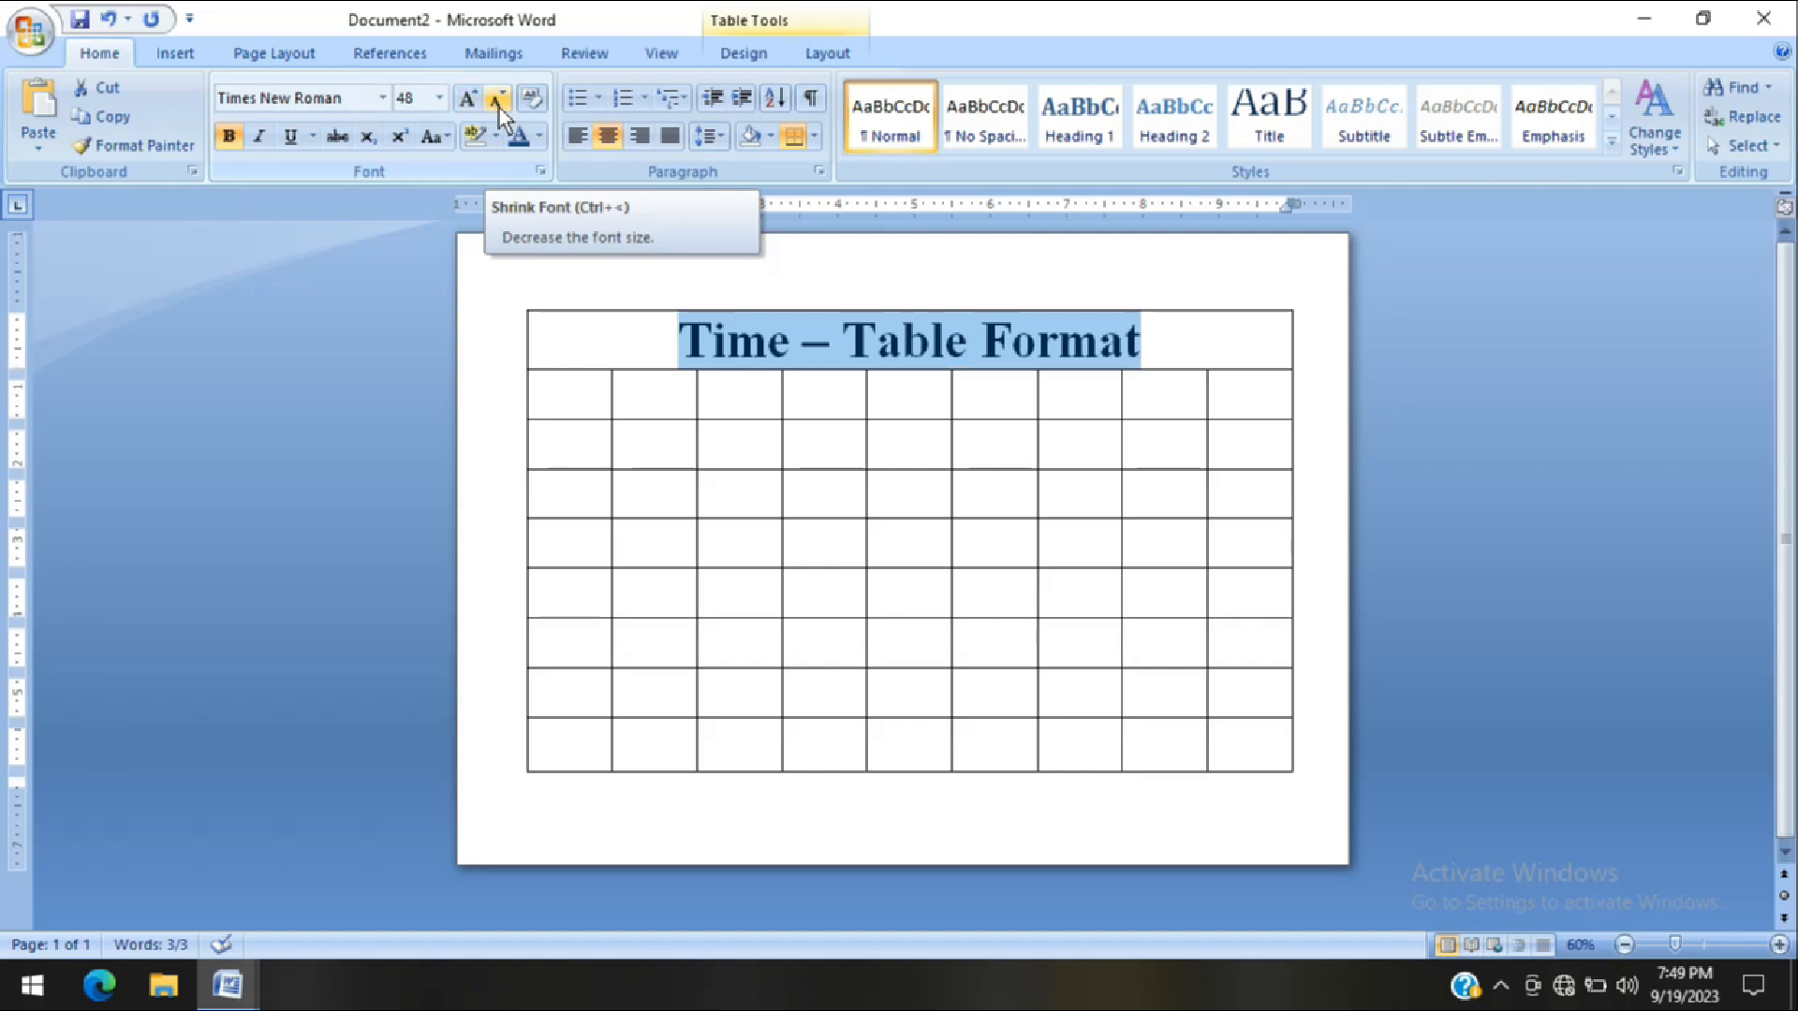
click(499, 105)
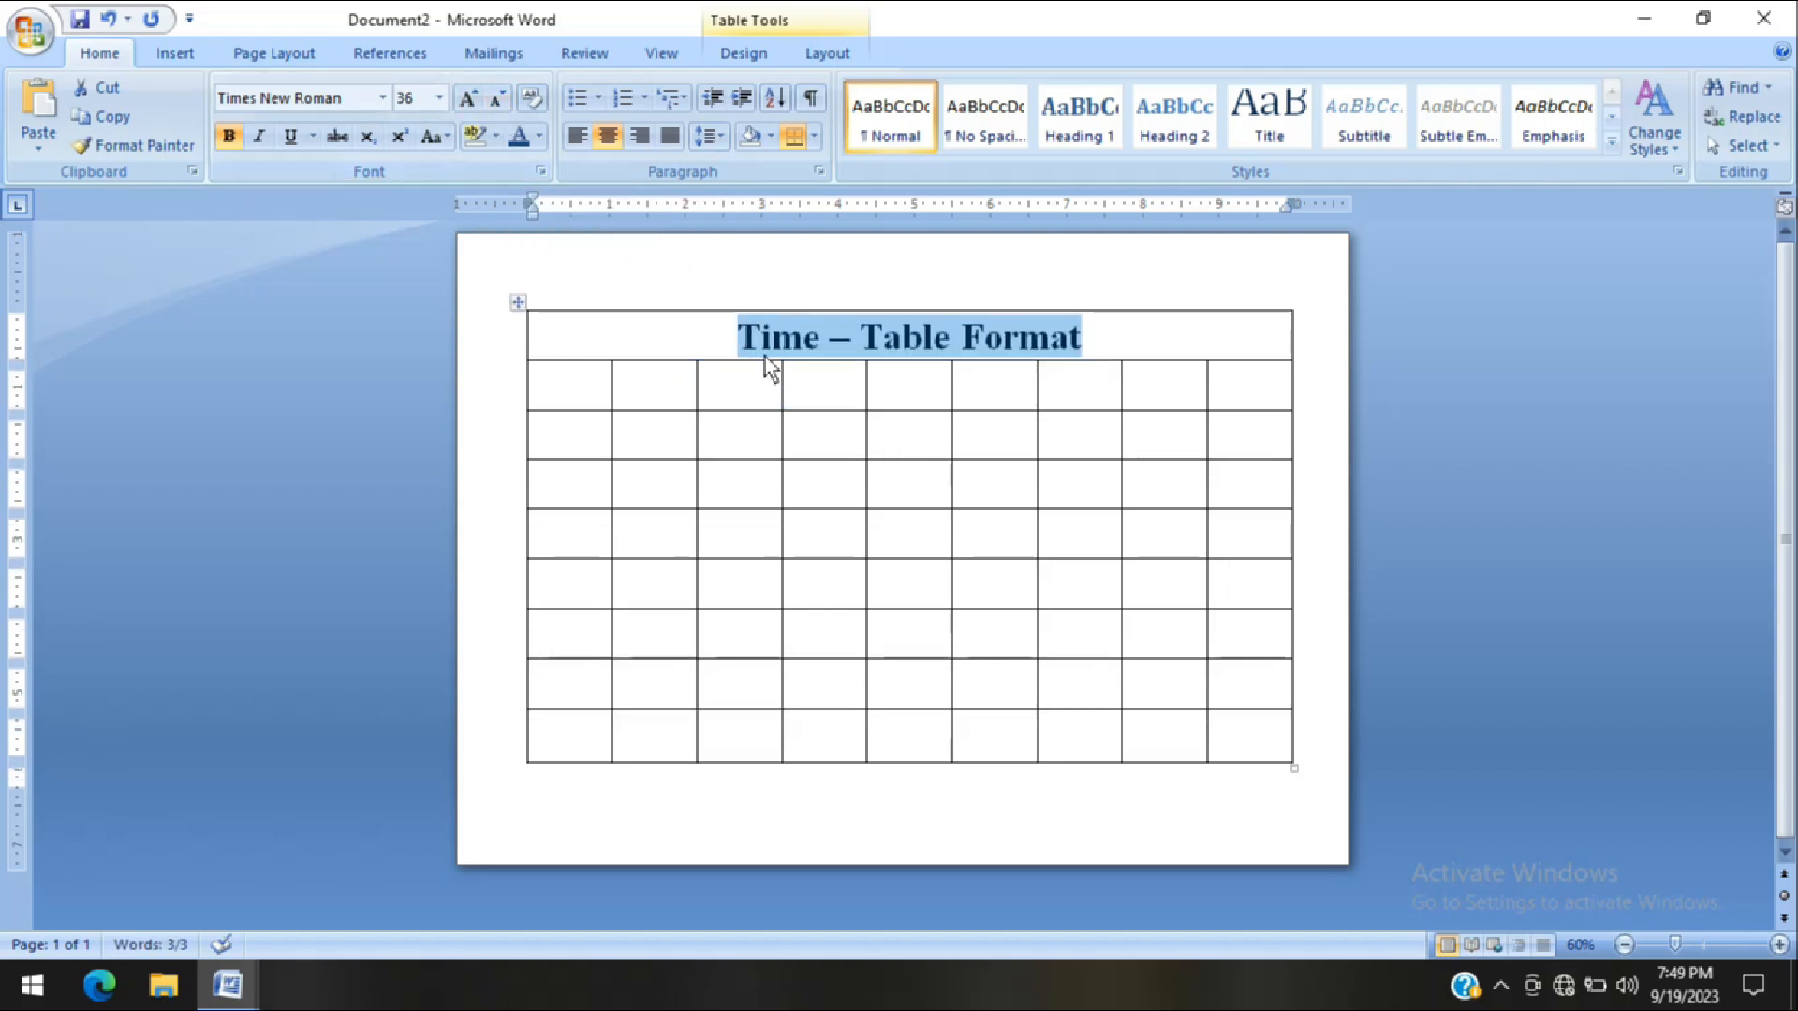
Change the title's font color to the standard blue
click(537, 148)
click(537, 148)
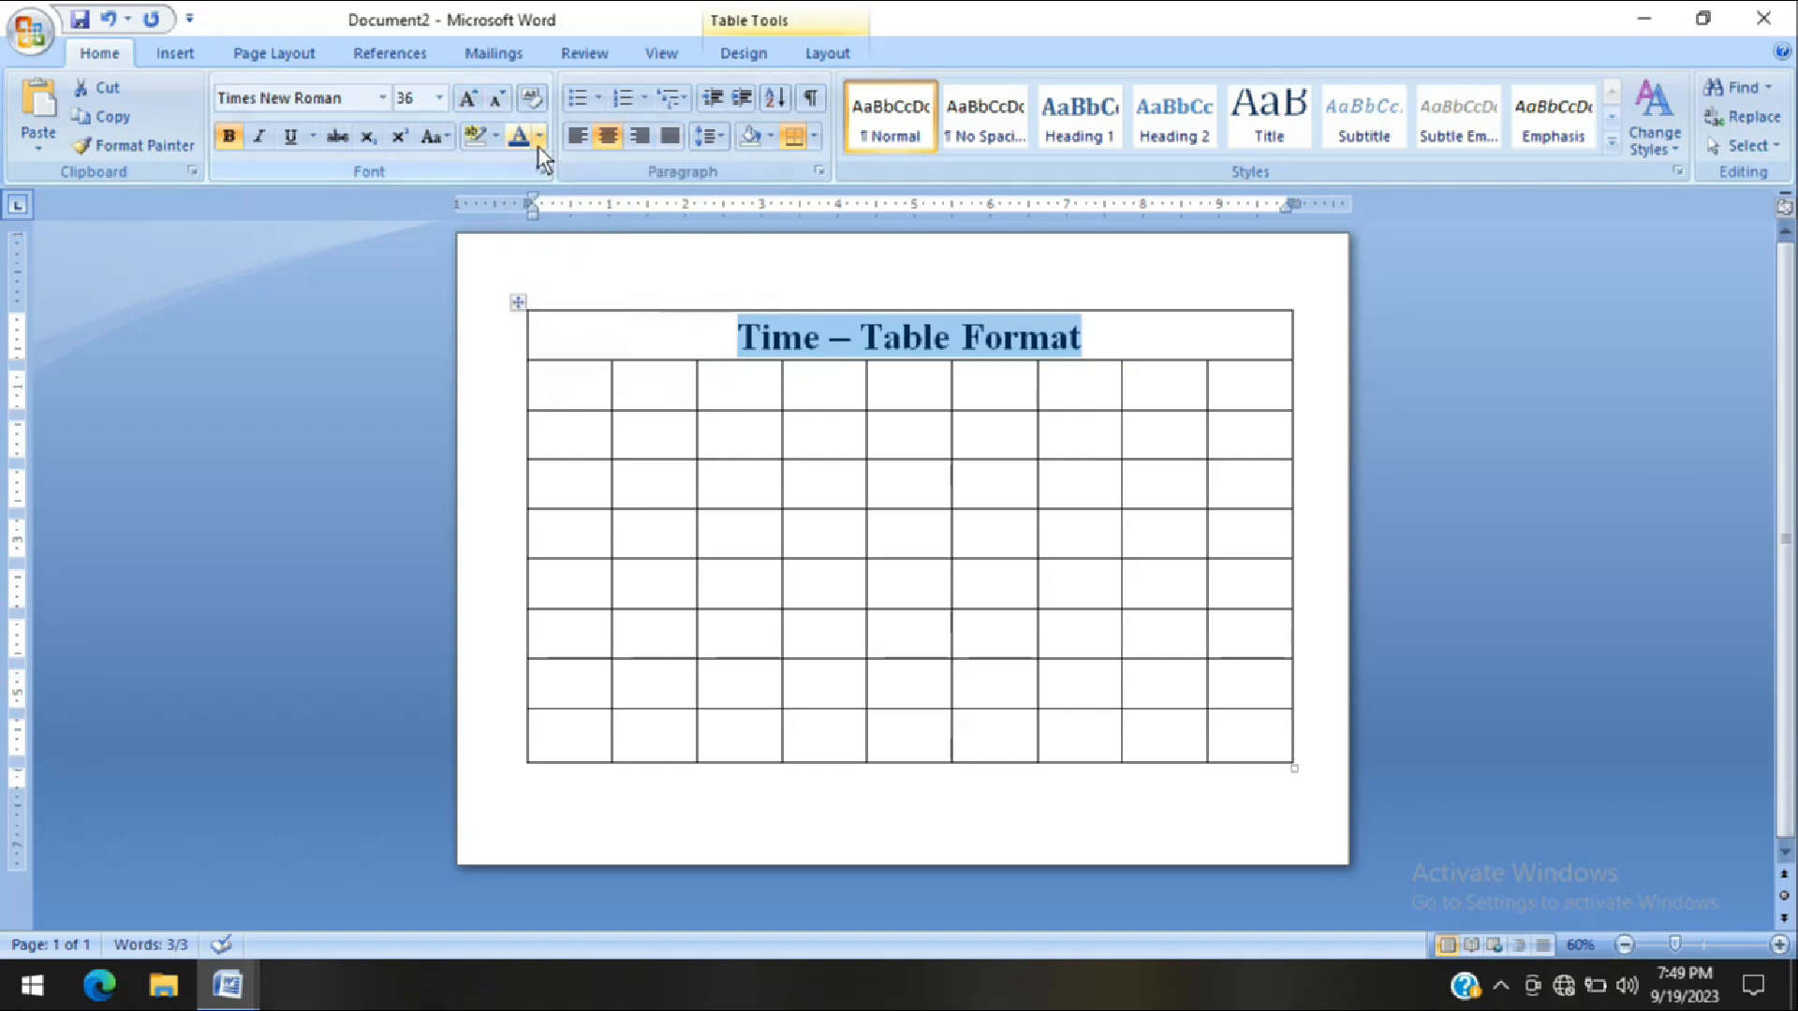
click(538, 148)
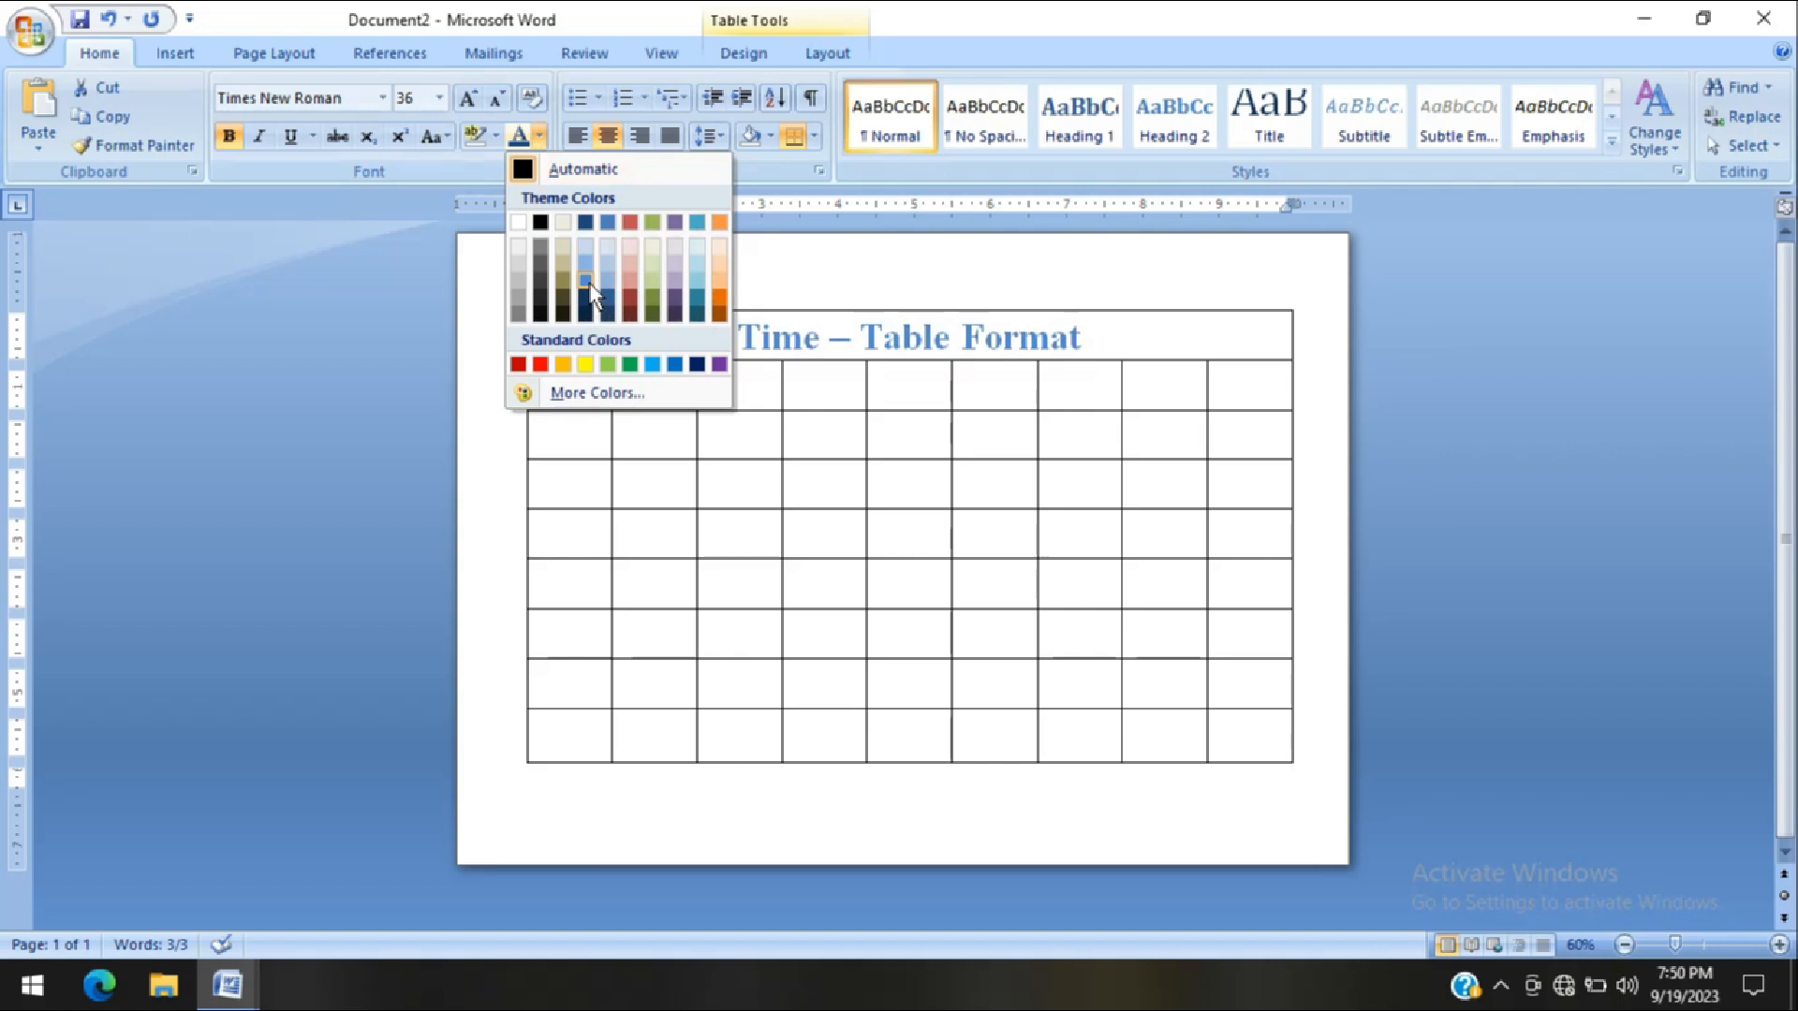
click(675, 365)
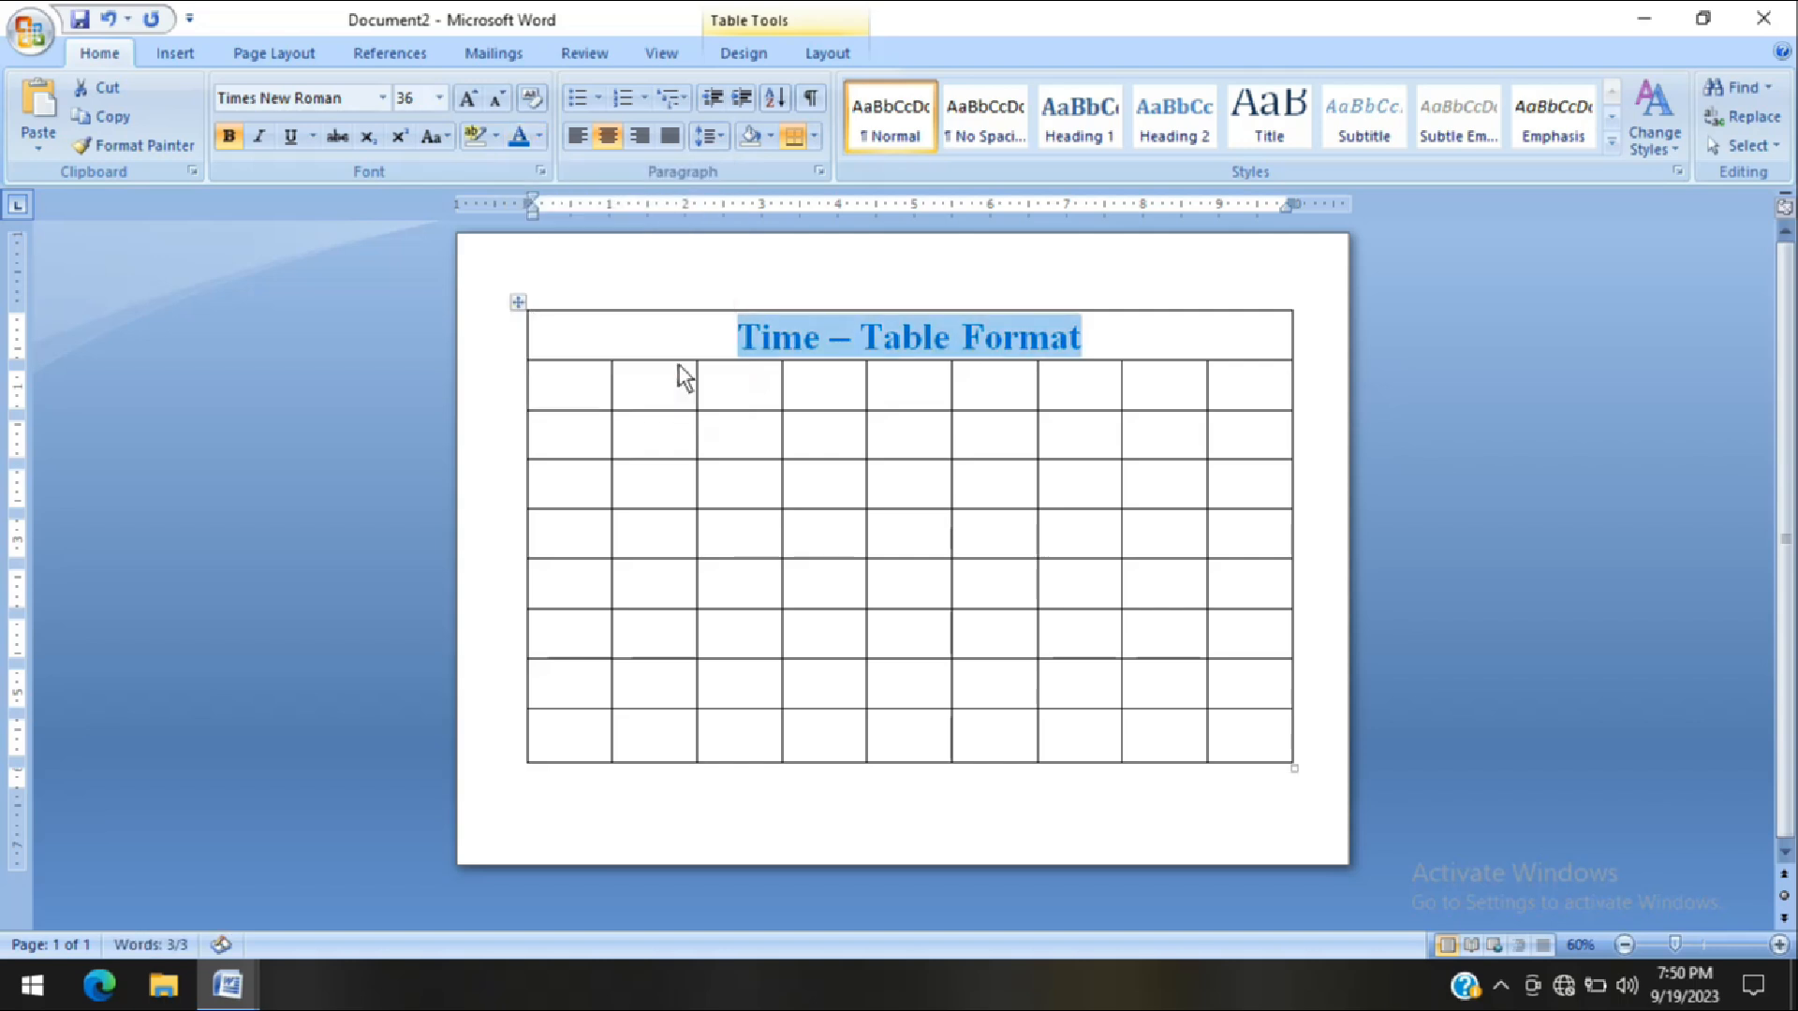
Shade the title row of the table with a light orange theme color
click(771, 138)
click(772, 139)
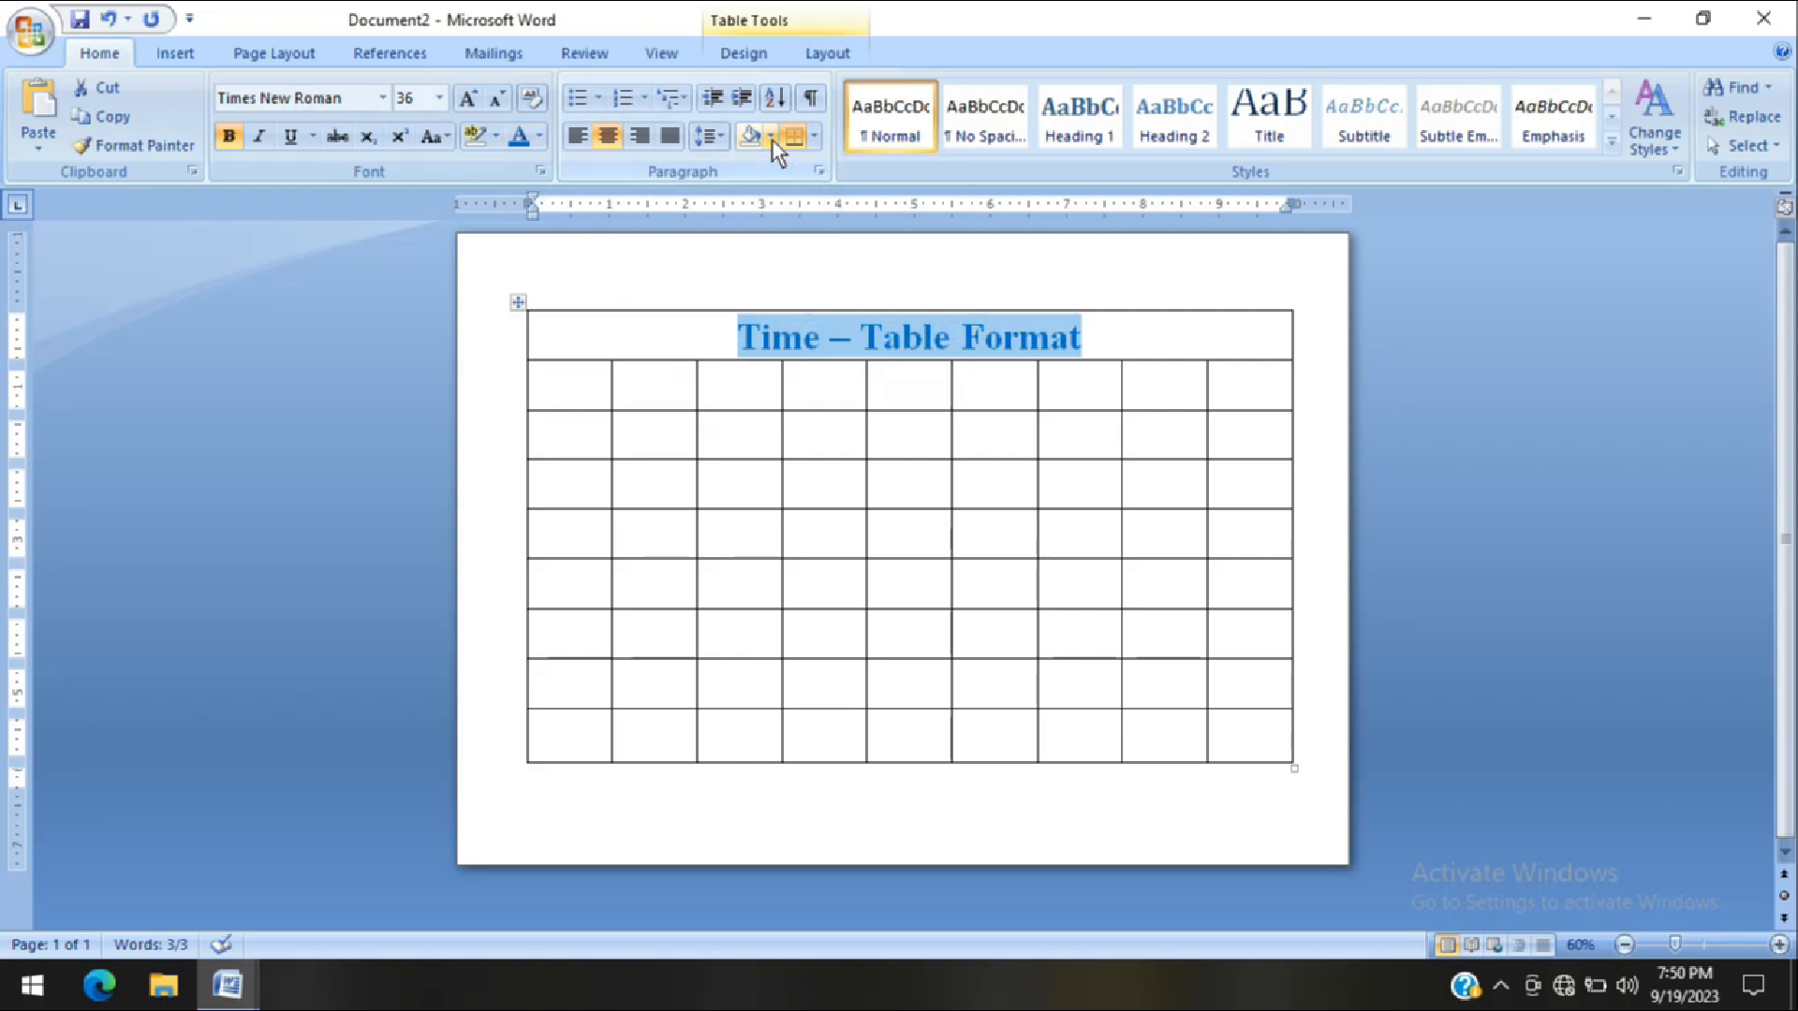
click(774, 140)
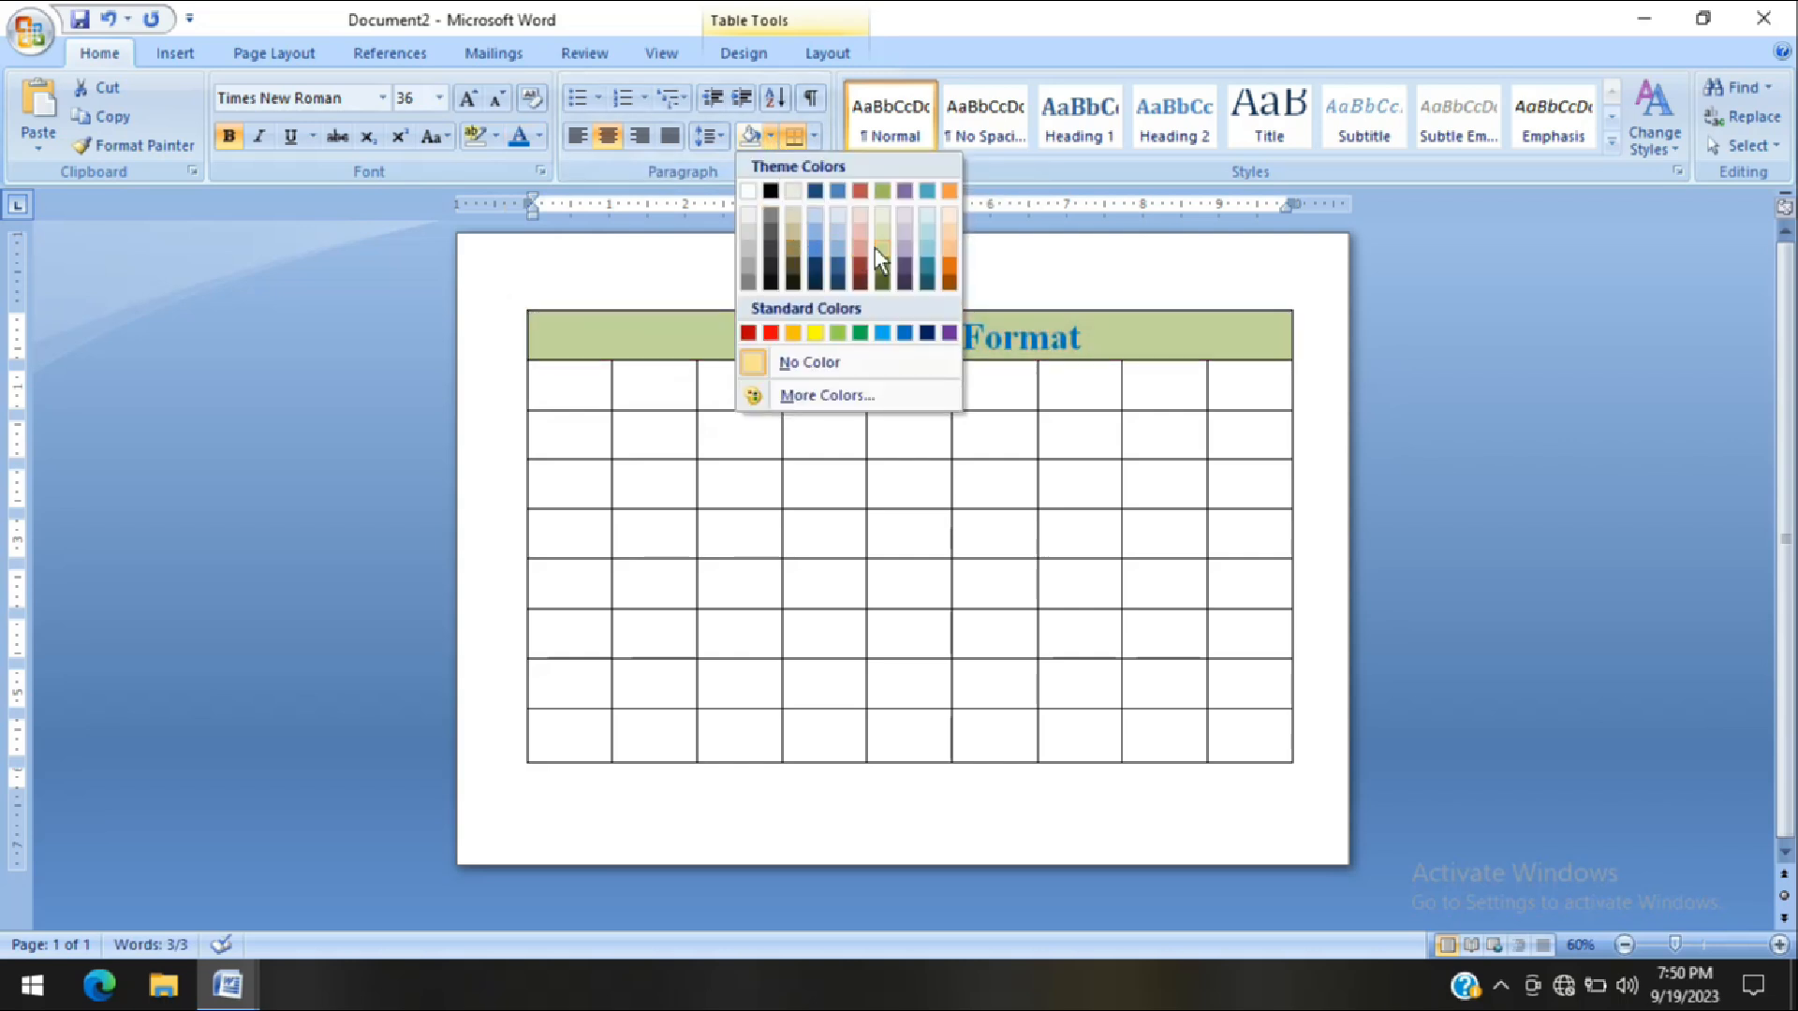
click(946, 251)
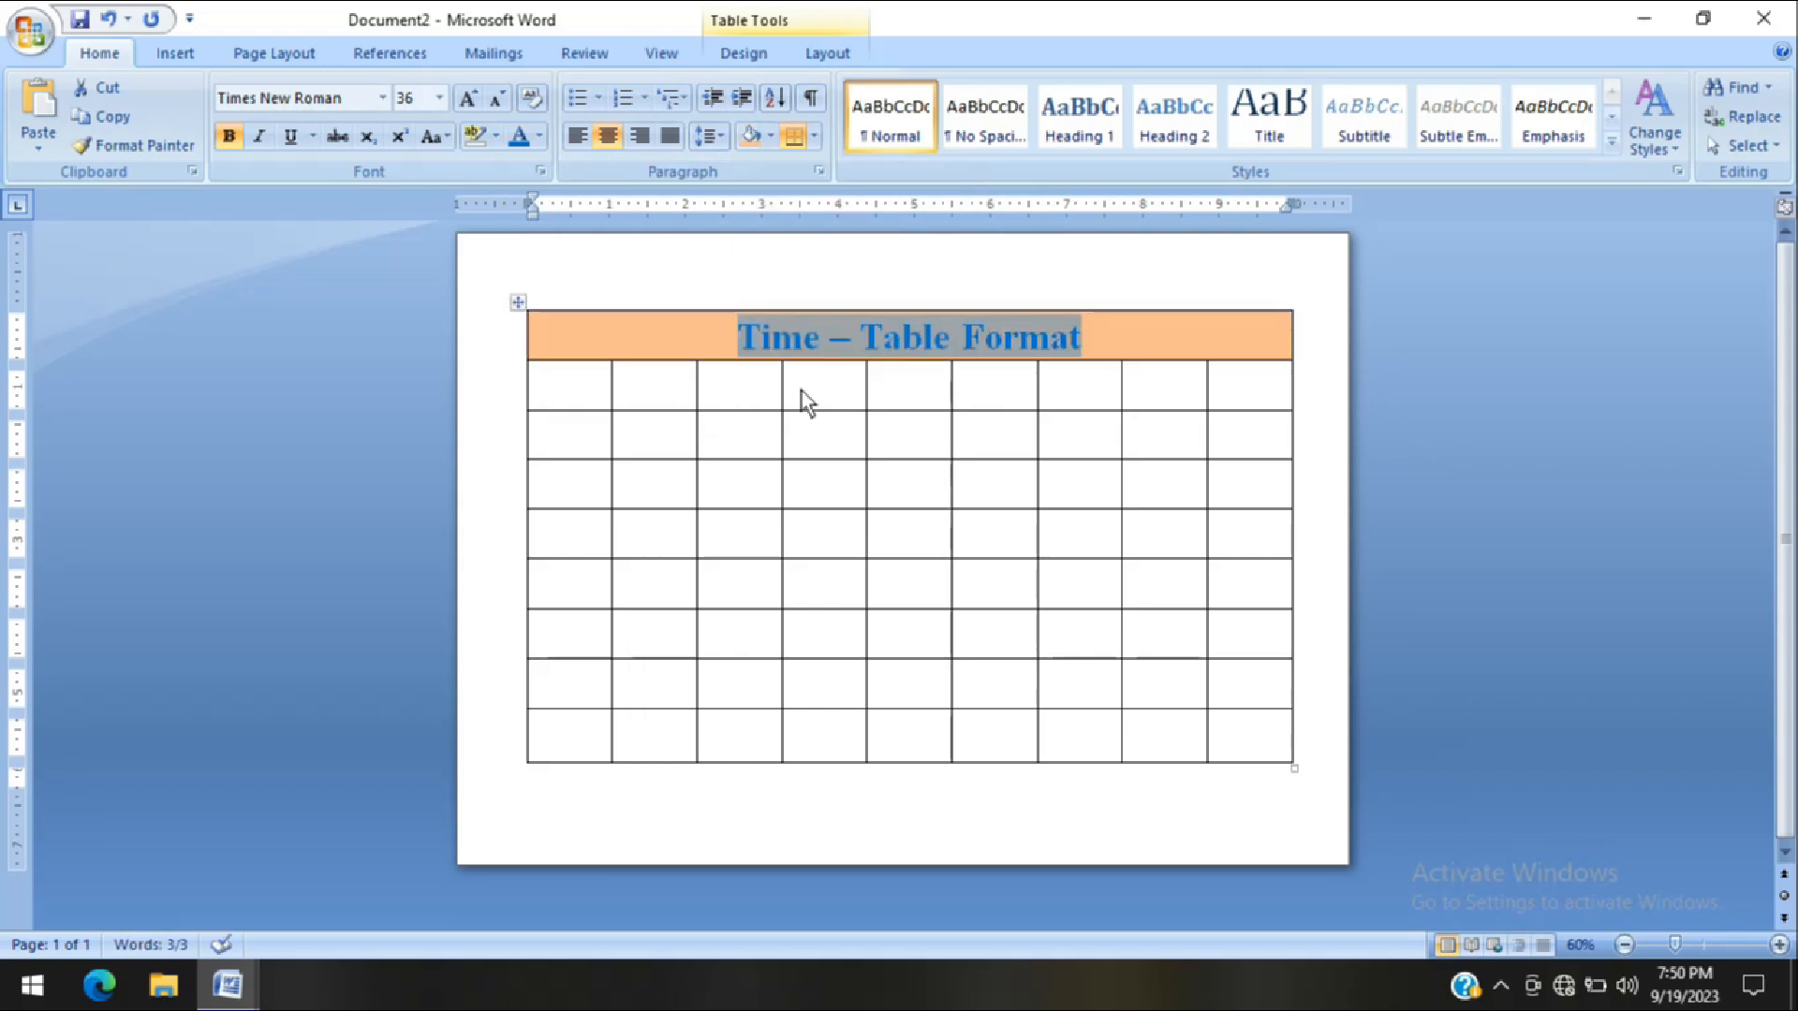
Merge all nine cells of the table's second row into one cell
click(575, 395)
drag(563, 389, 753, 388)
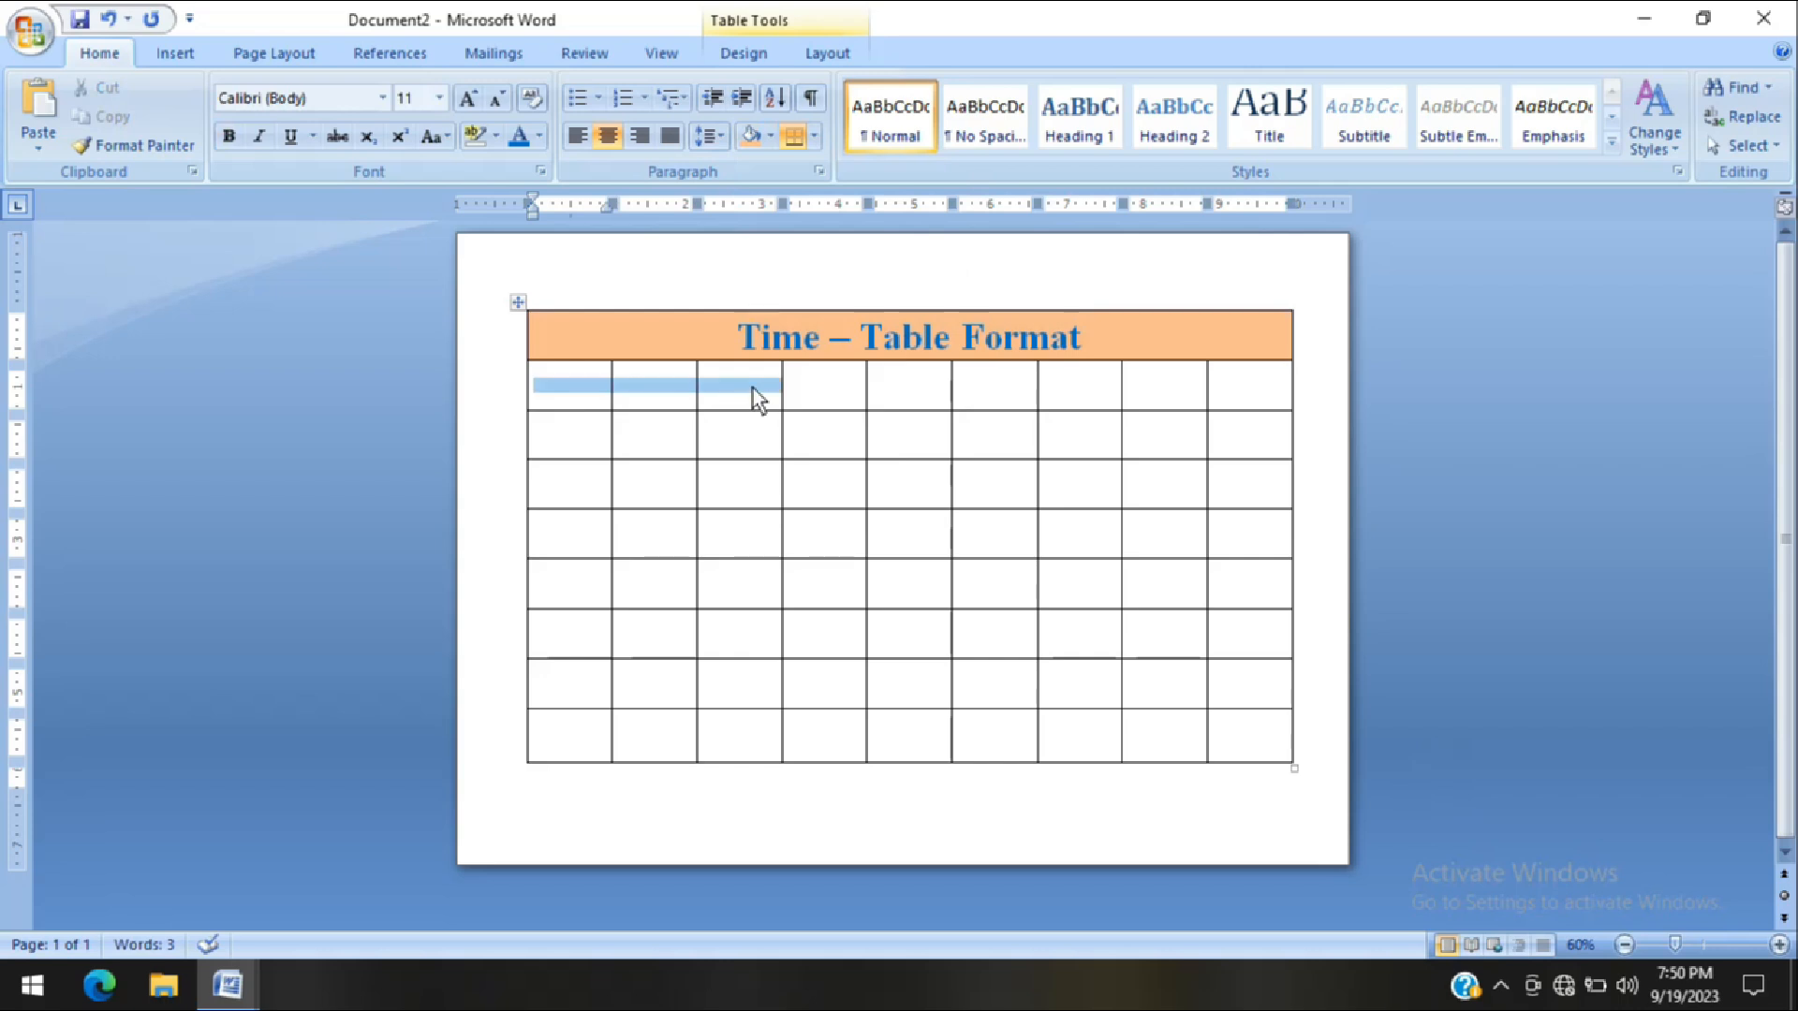
drag(1196, 420, 1227, 390)
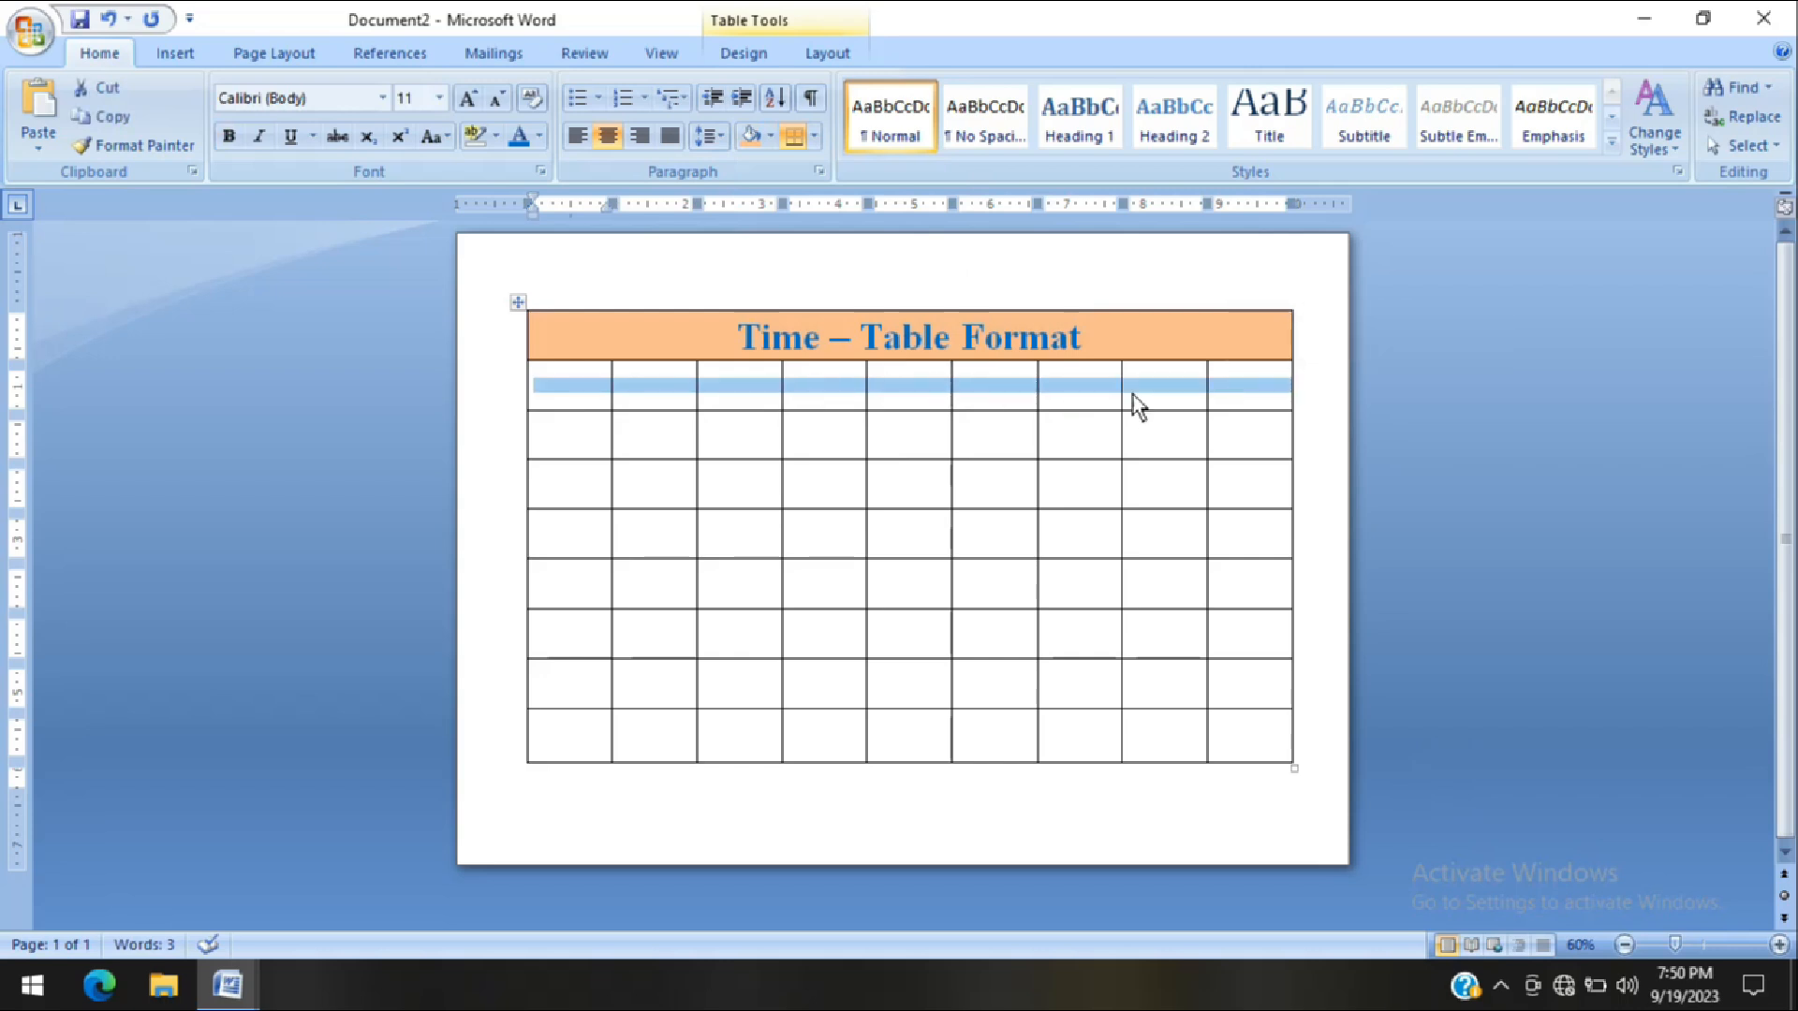
click(828, 54)
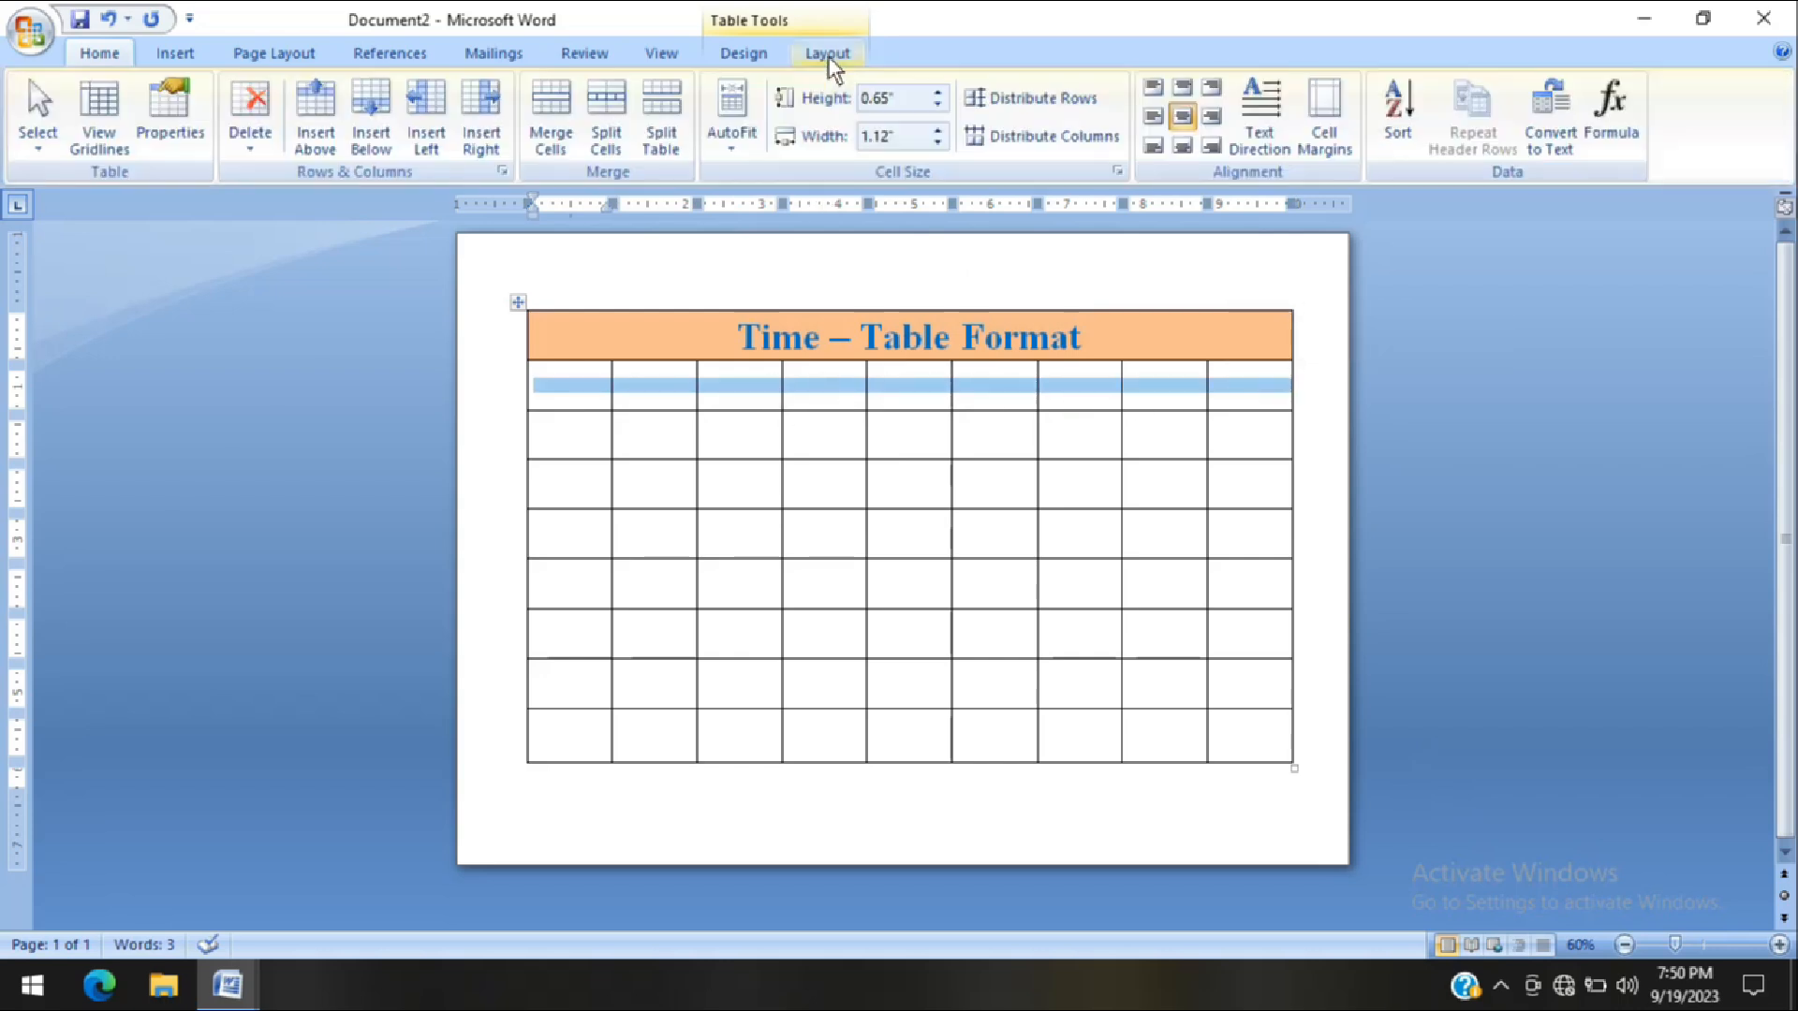
click(558, 120)
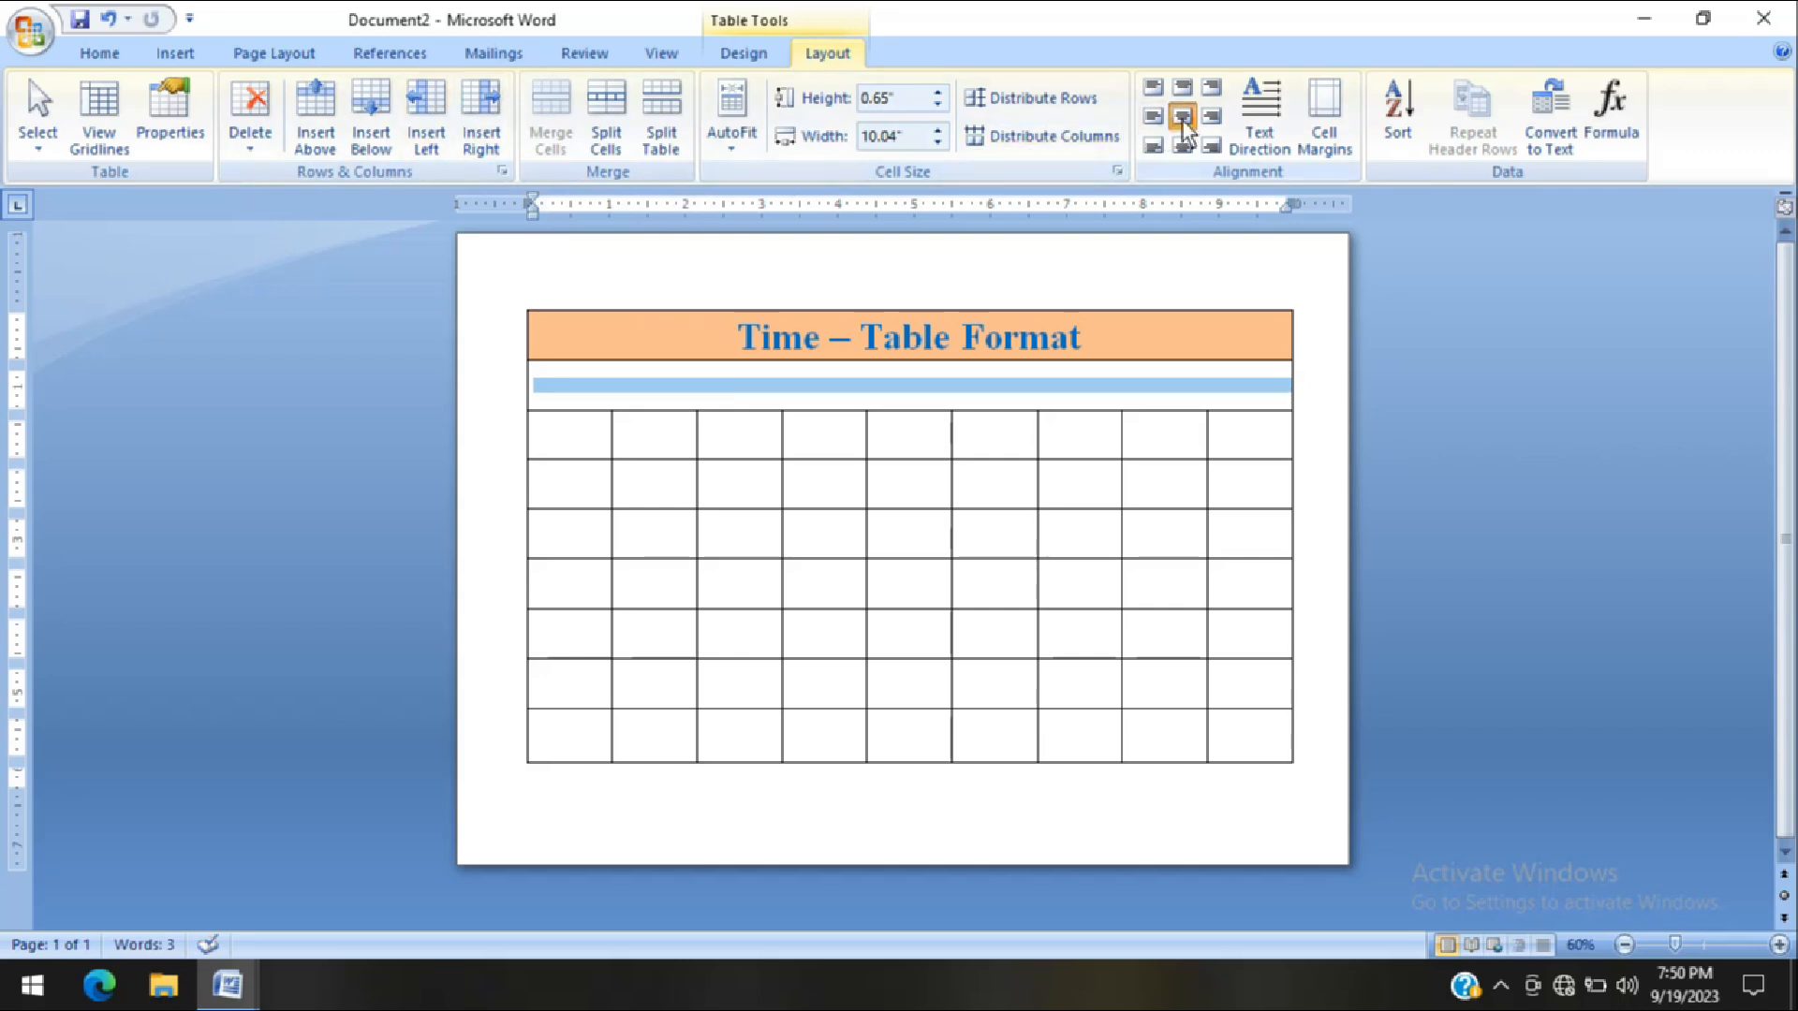
Increase the font size of the merged second row to 18
click(100, 53)
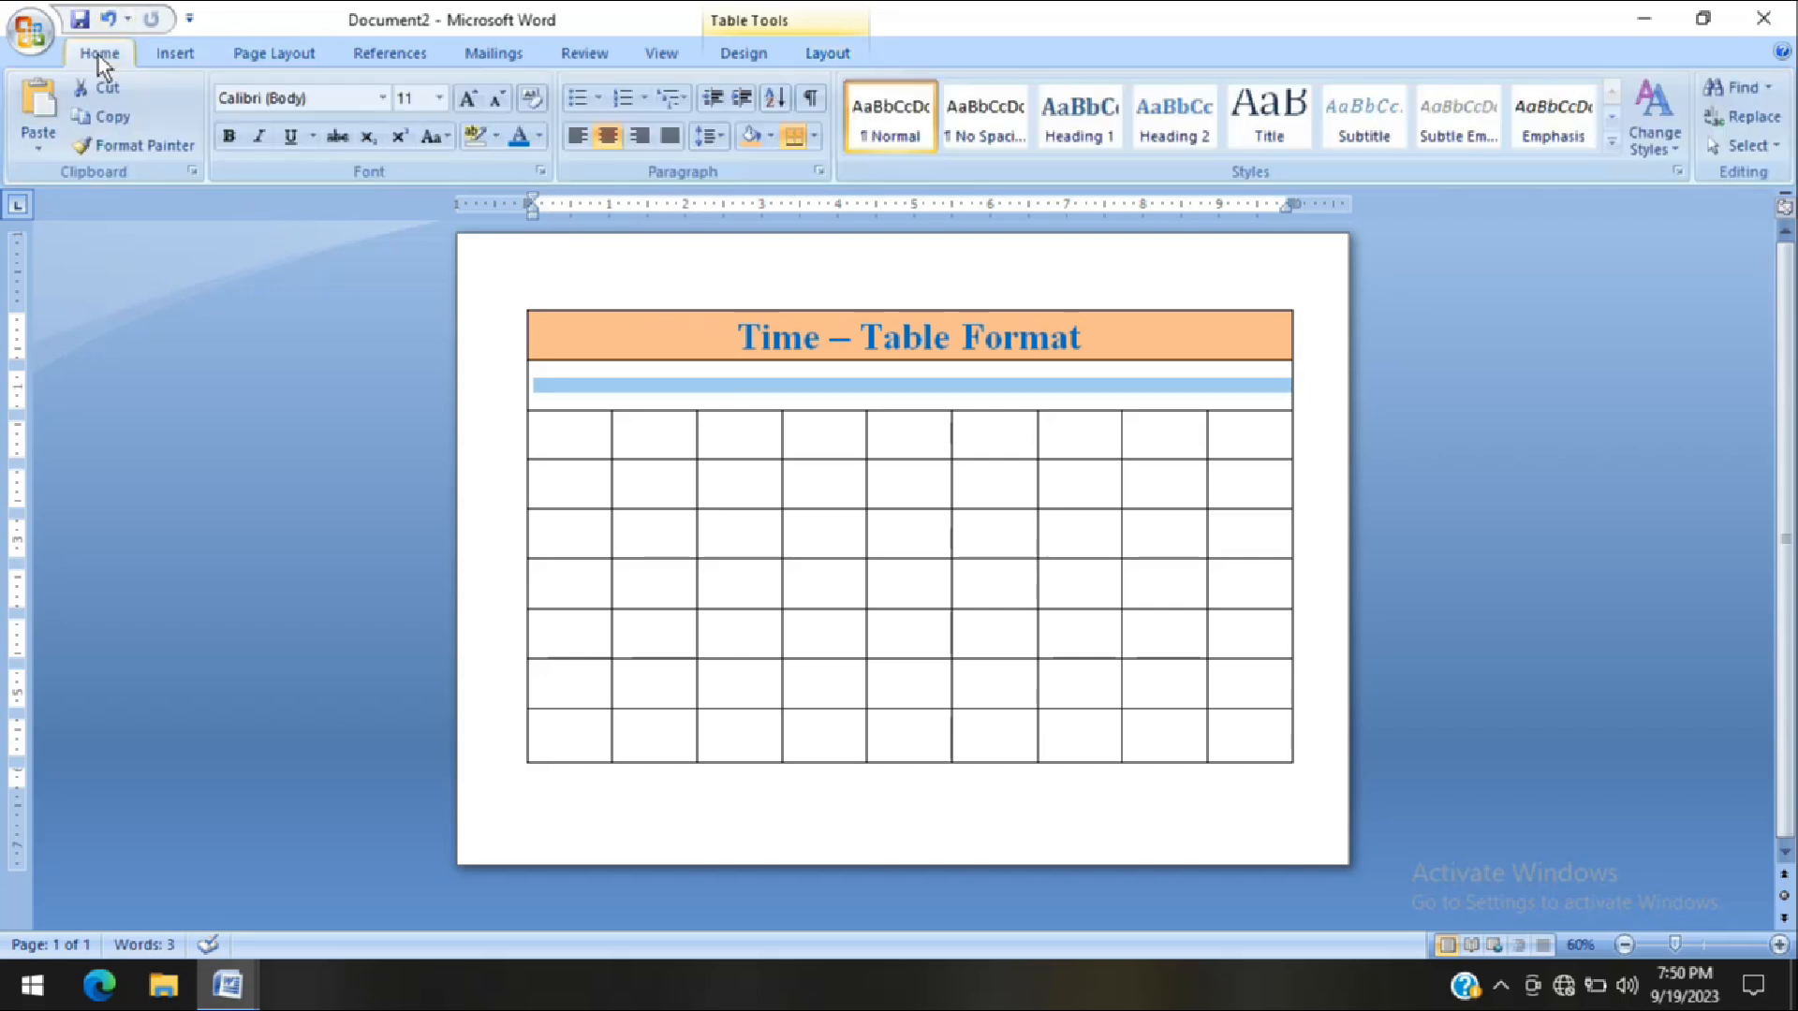
click(467, 99)
click(467, 99)
click(467, 99)
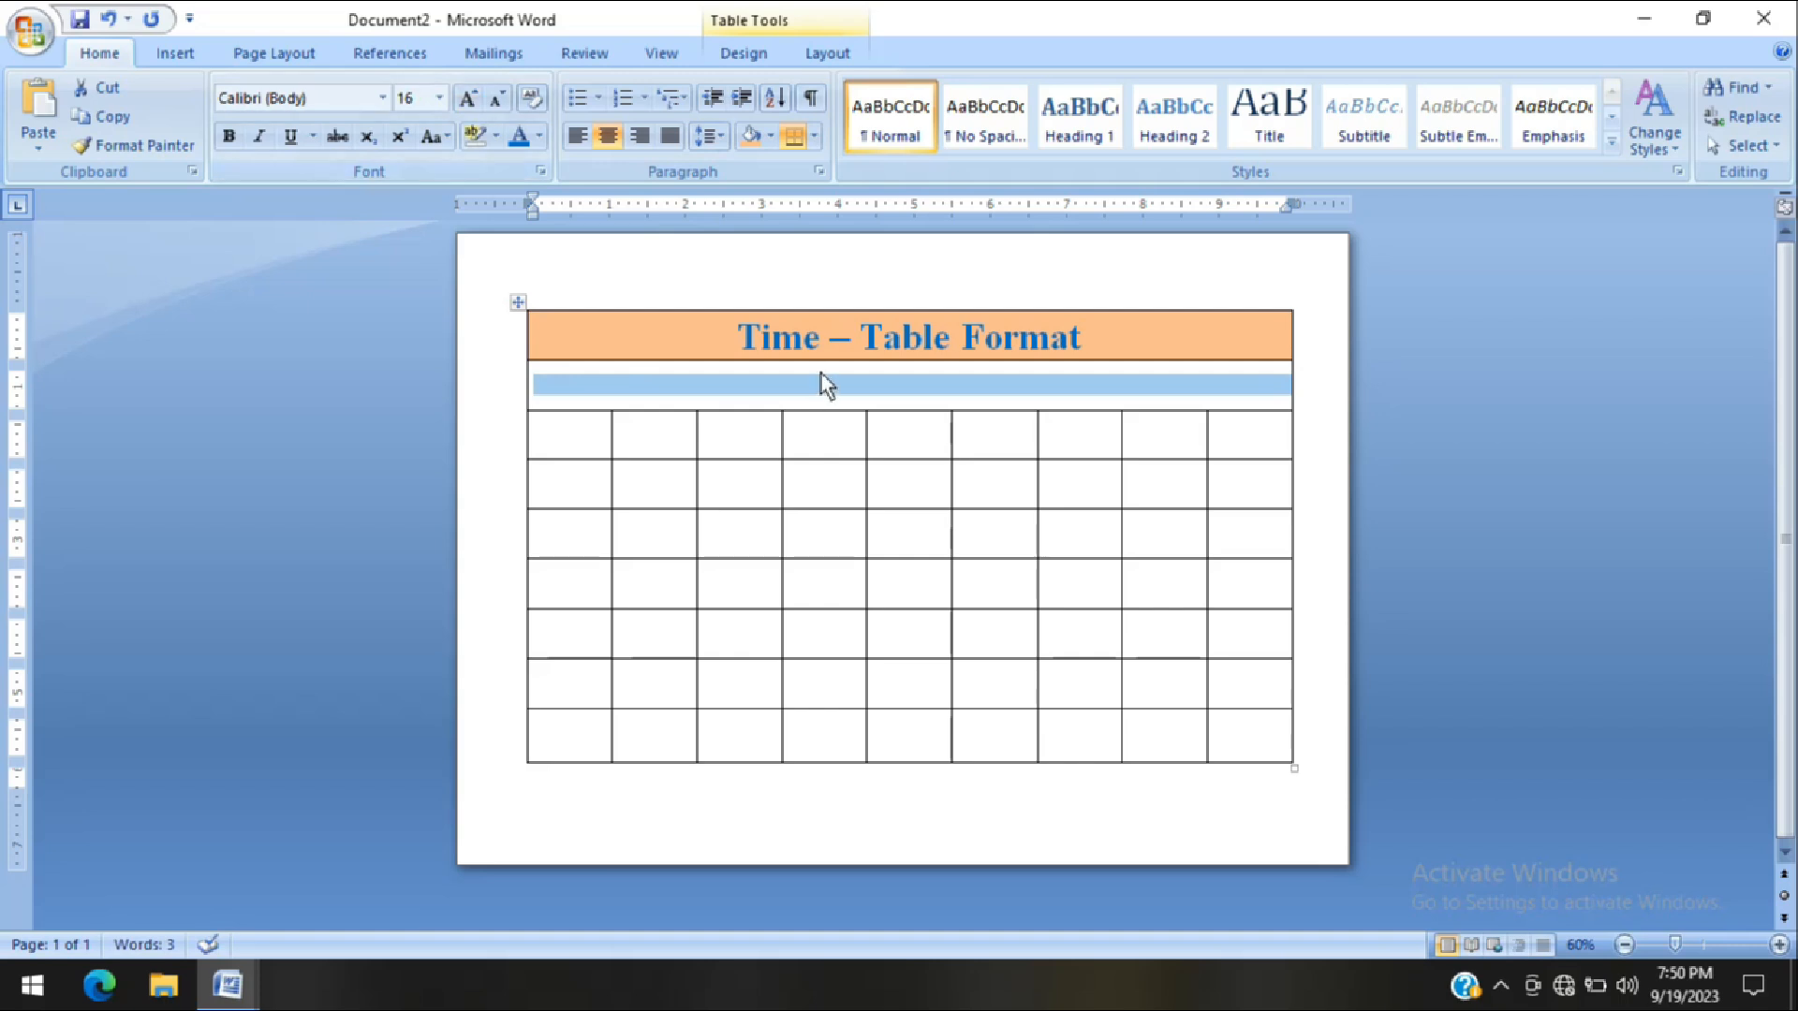
click(468, 100)
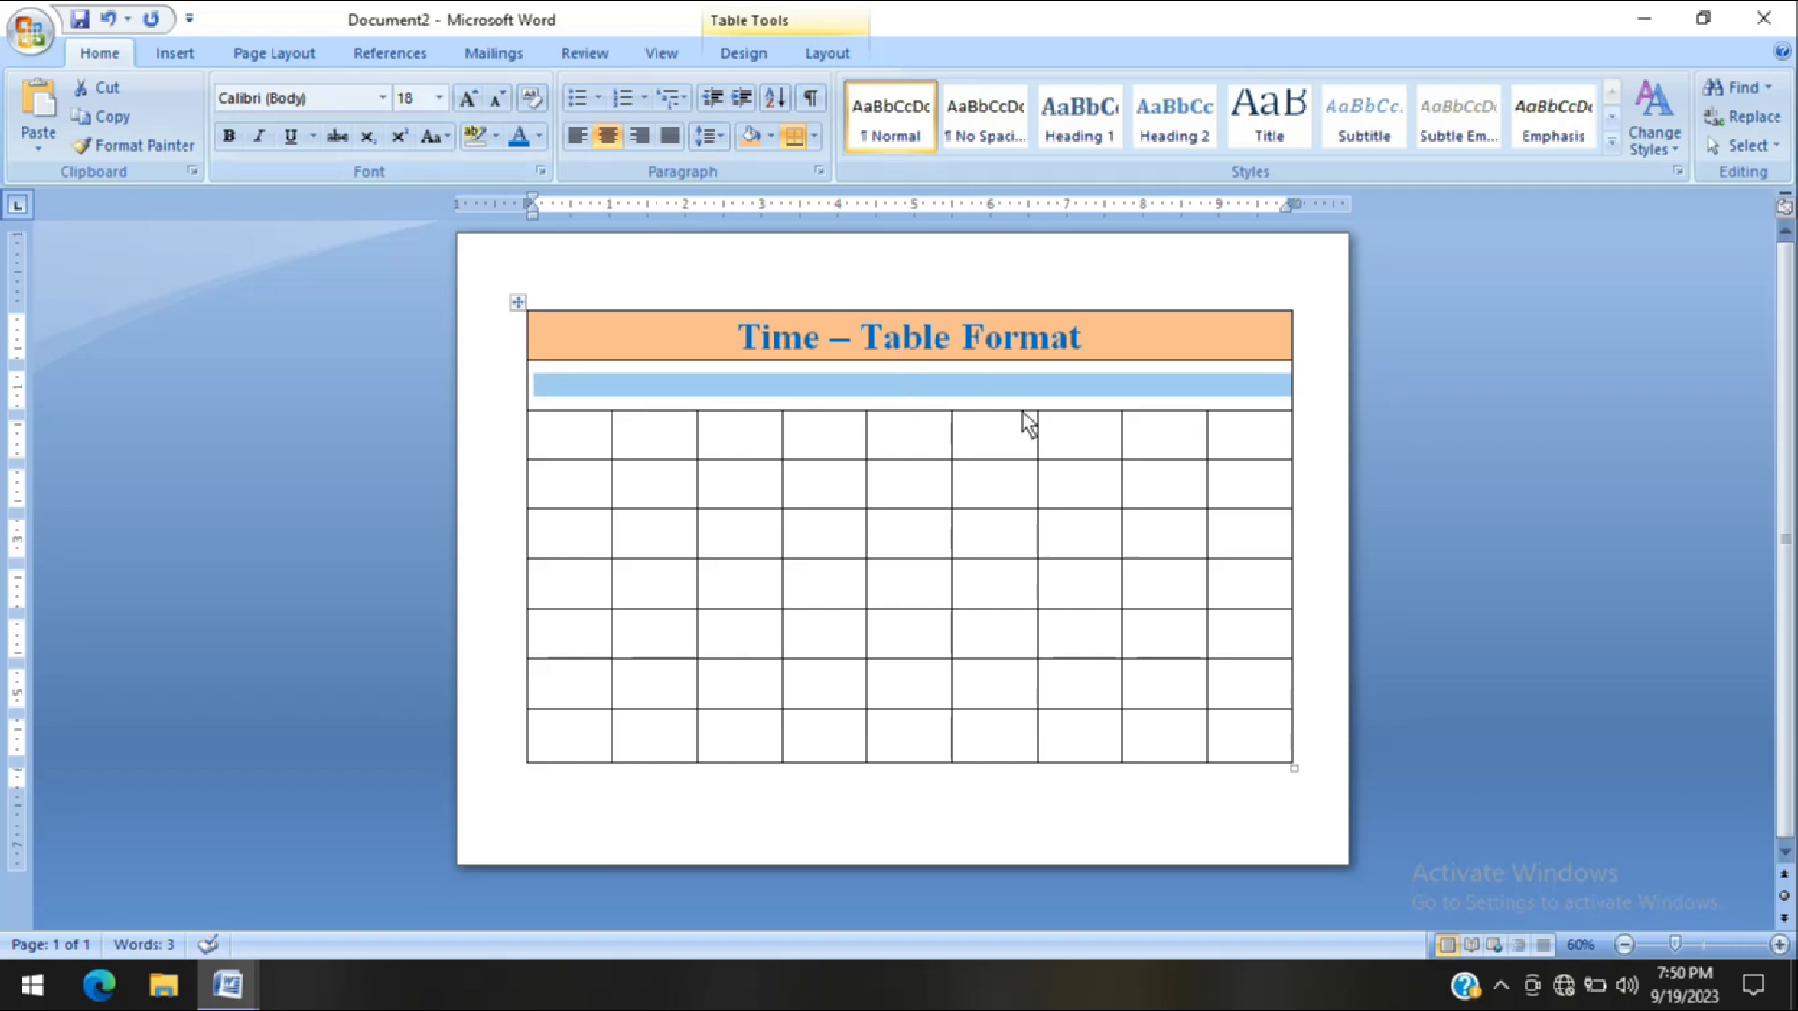
Enter the subtitle "Routine For Class VIII" in the merged second row
text(Rou)
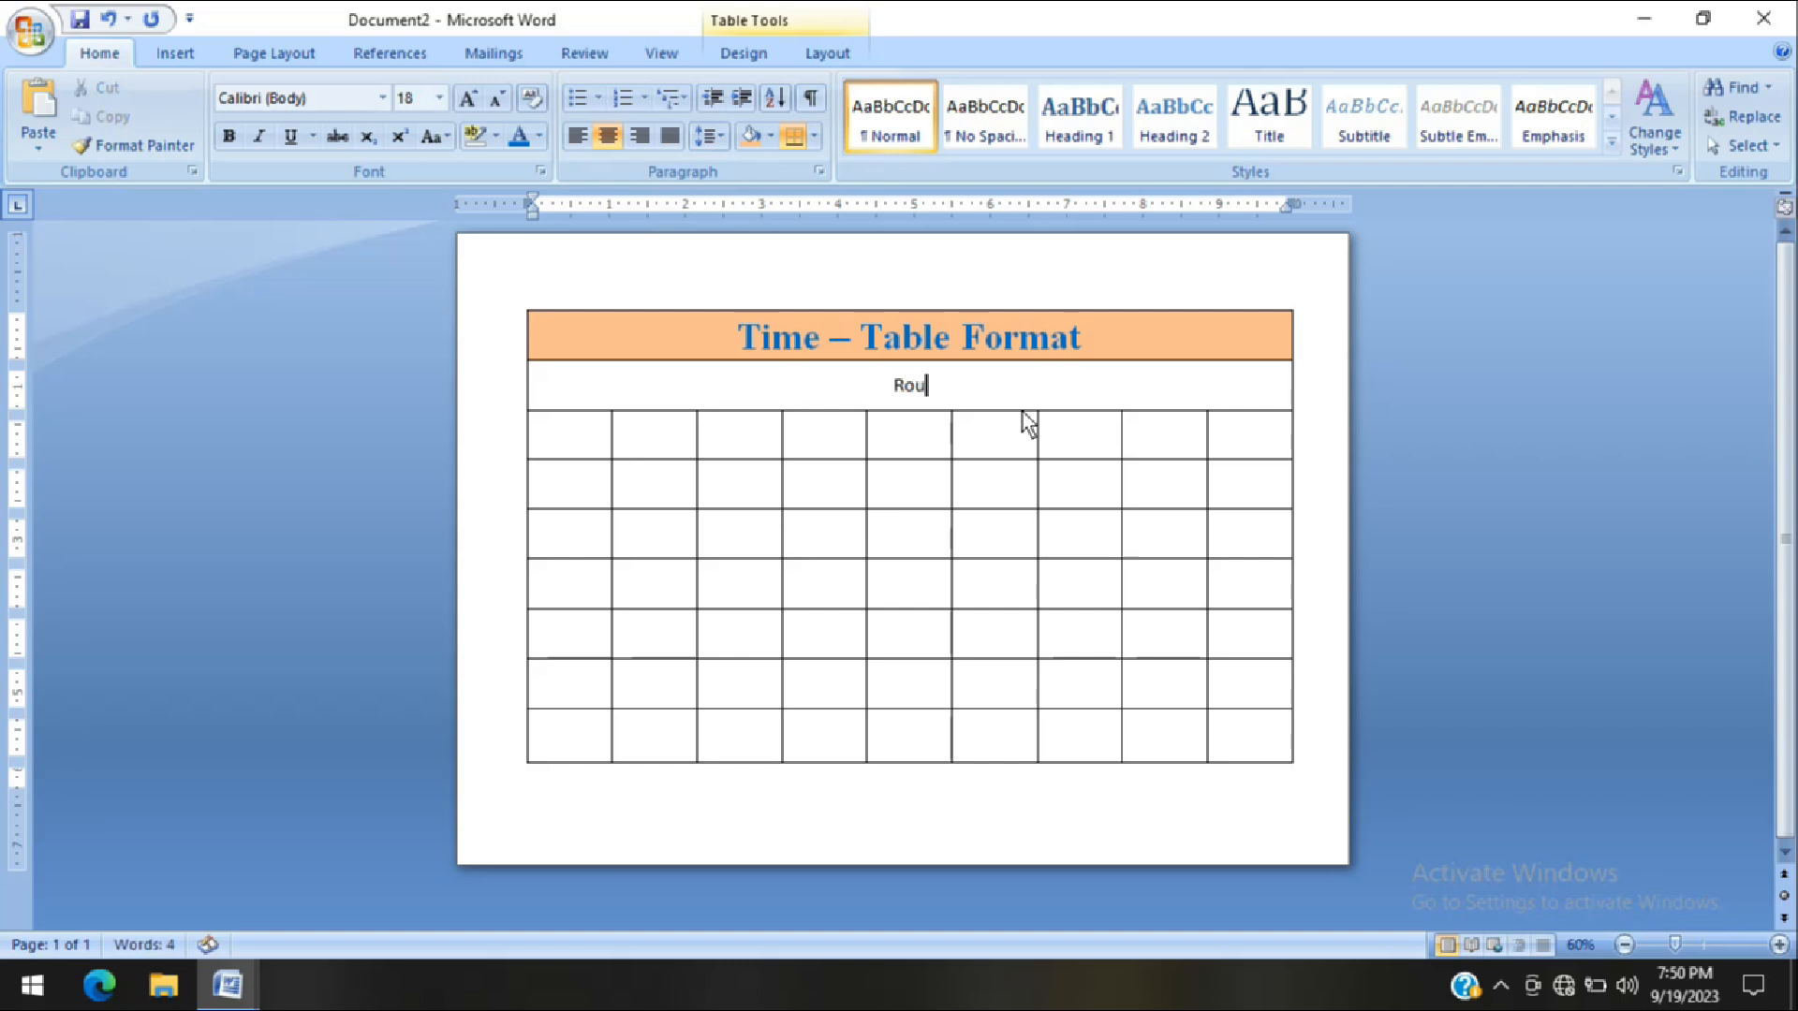
text(tine Class)
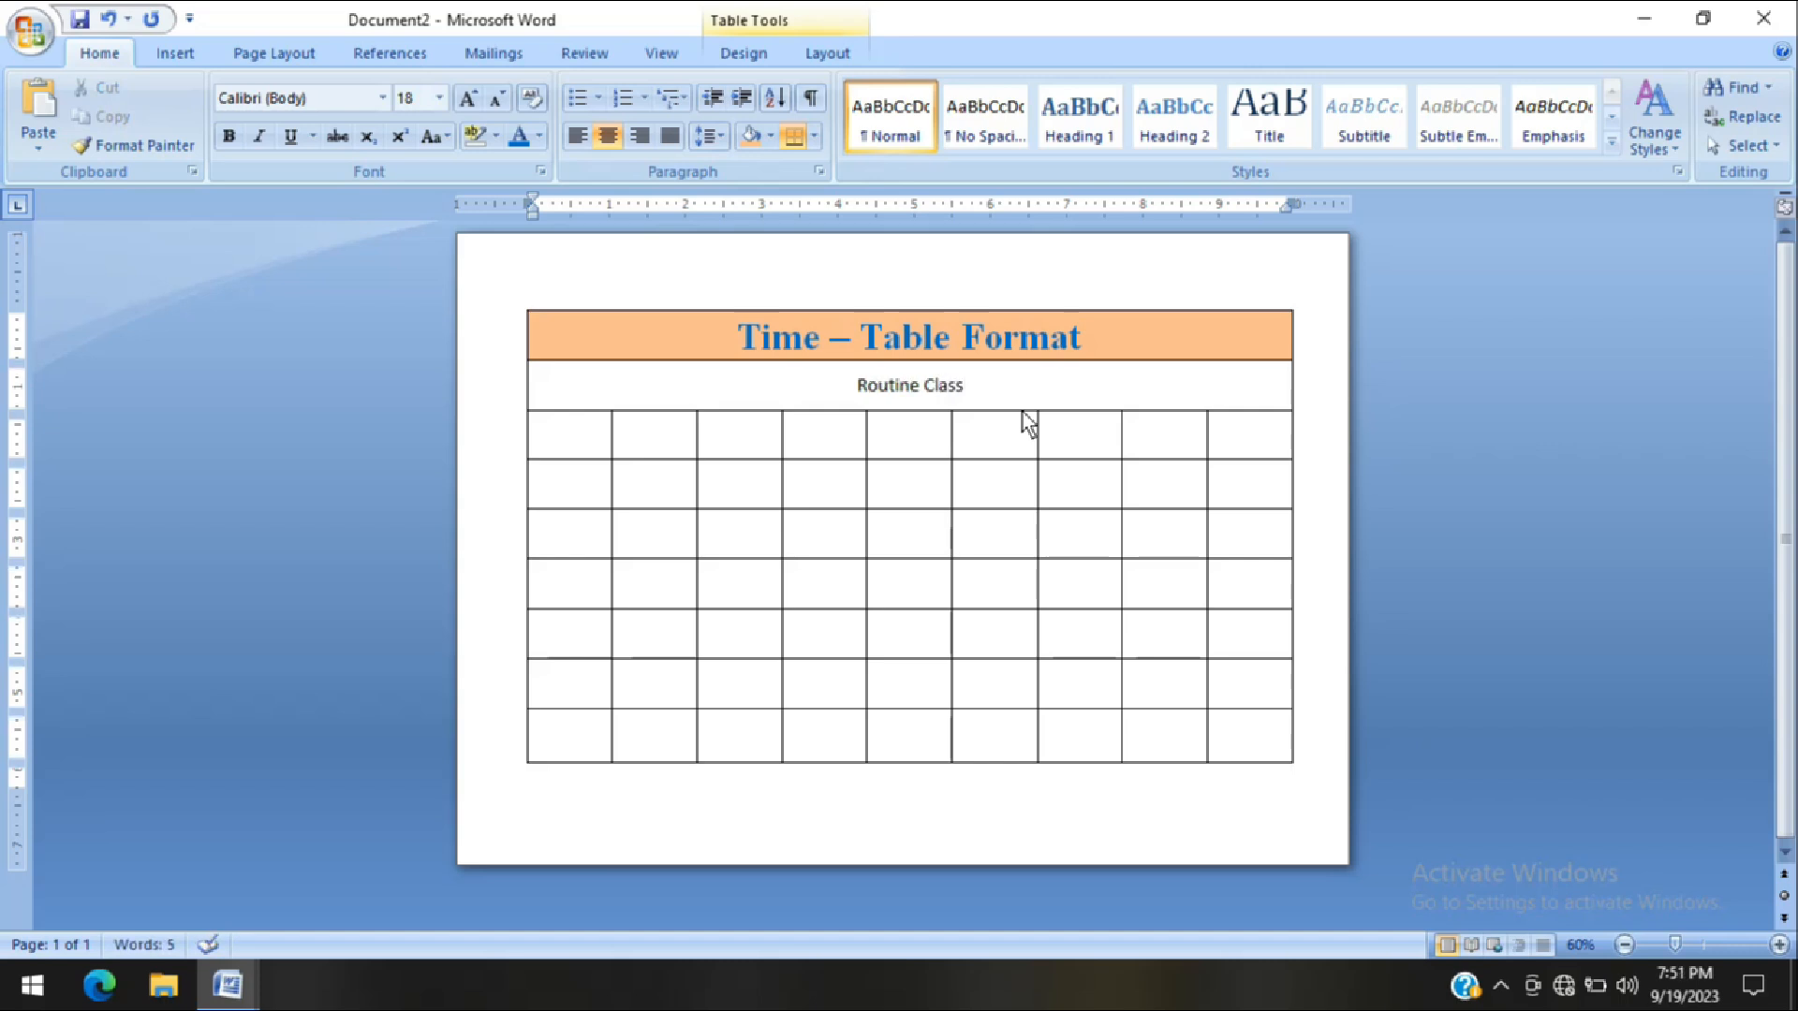
key(BackSpace)
key(BackSpace)
key(BackSpace)
key(BackSpace)
key(BackSpace)
text(fo)
key(BackSpace)
key(BackSpace)
text(F)
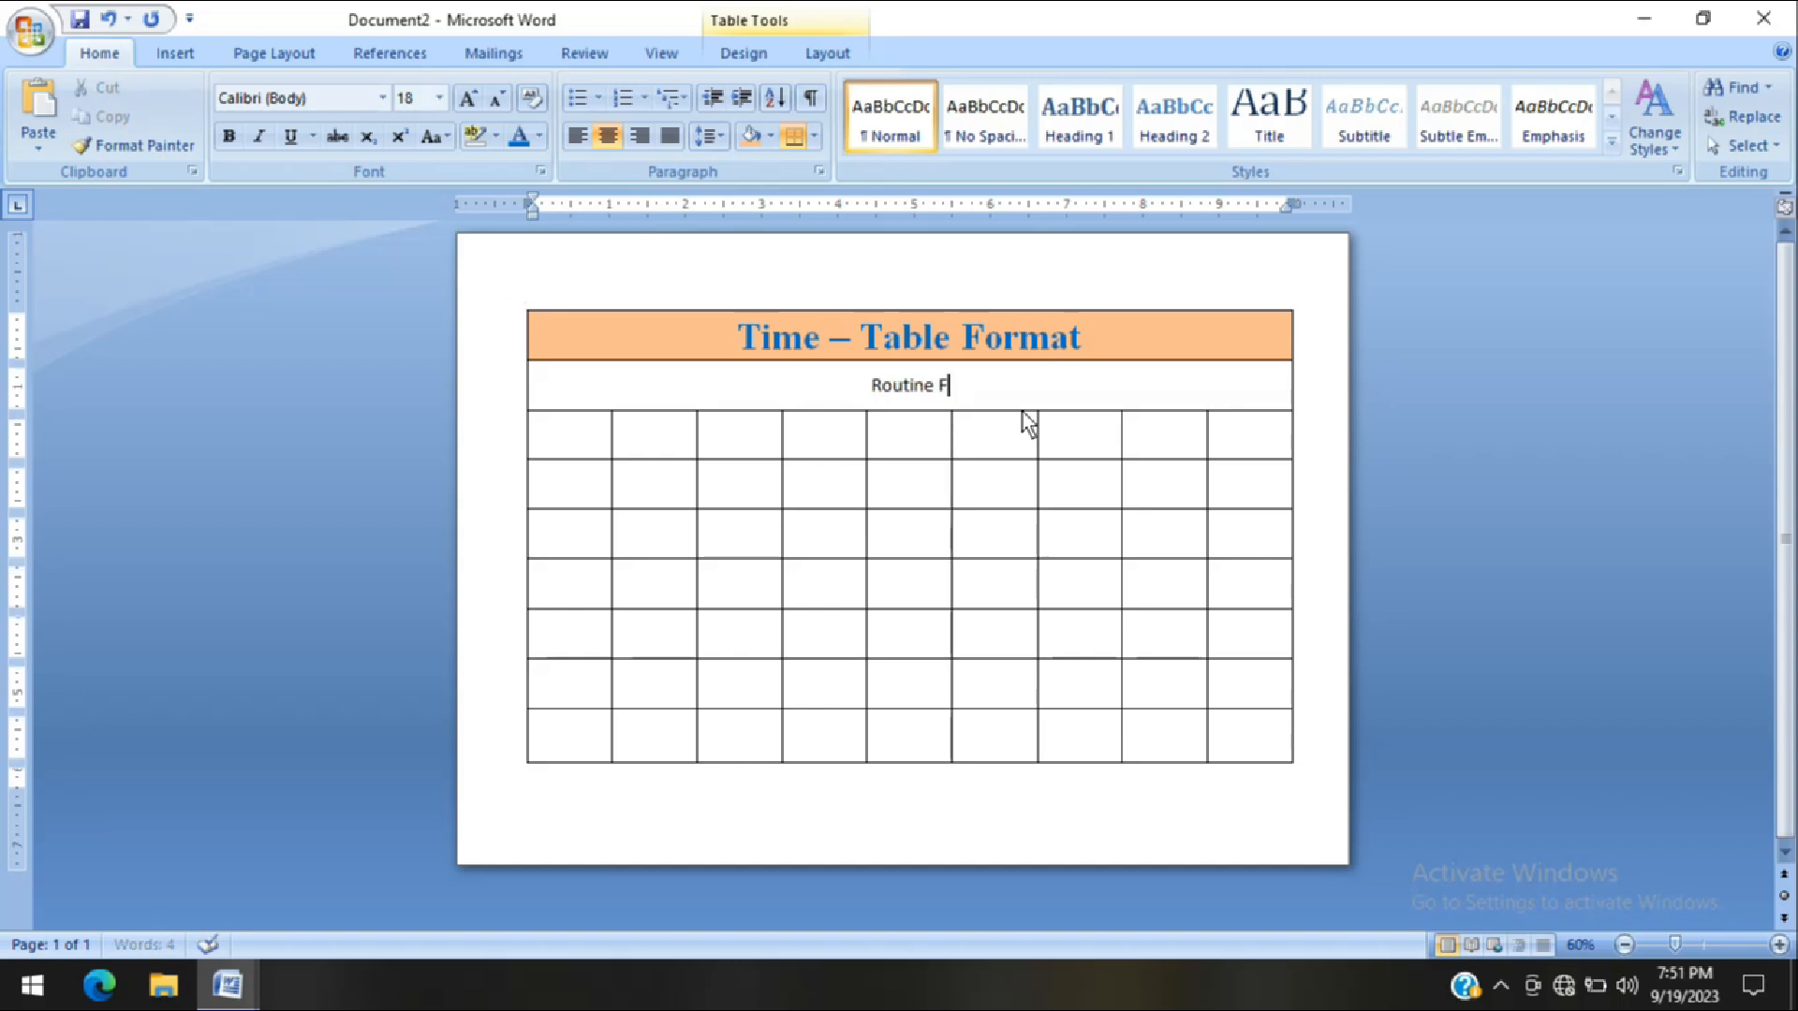
text(or Class)
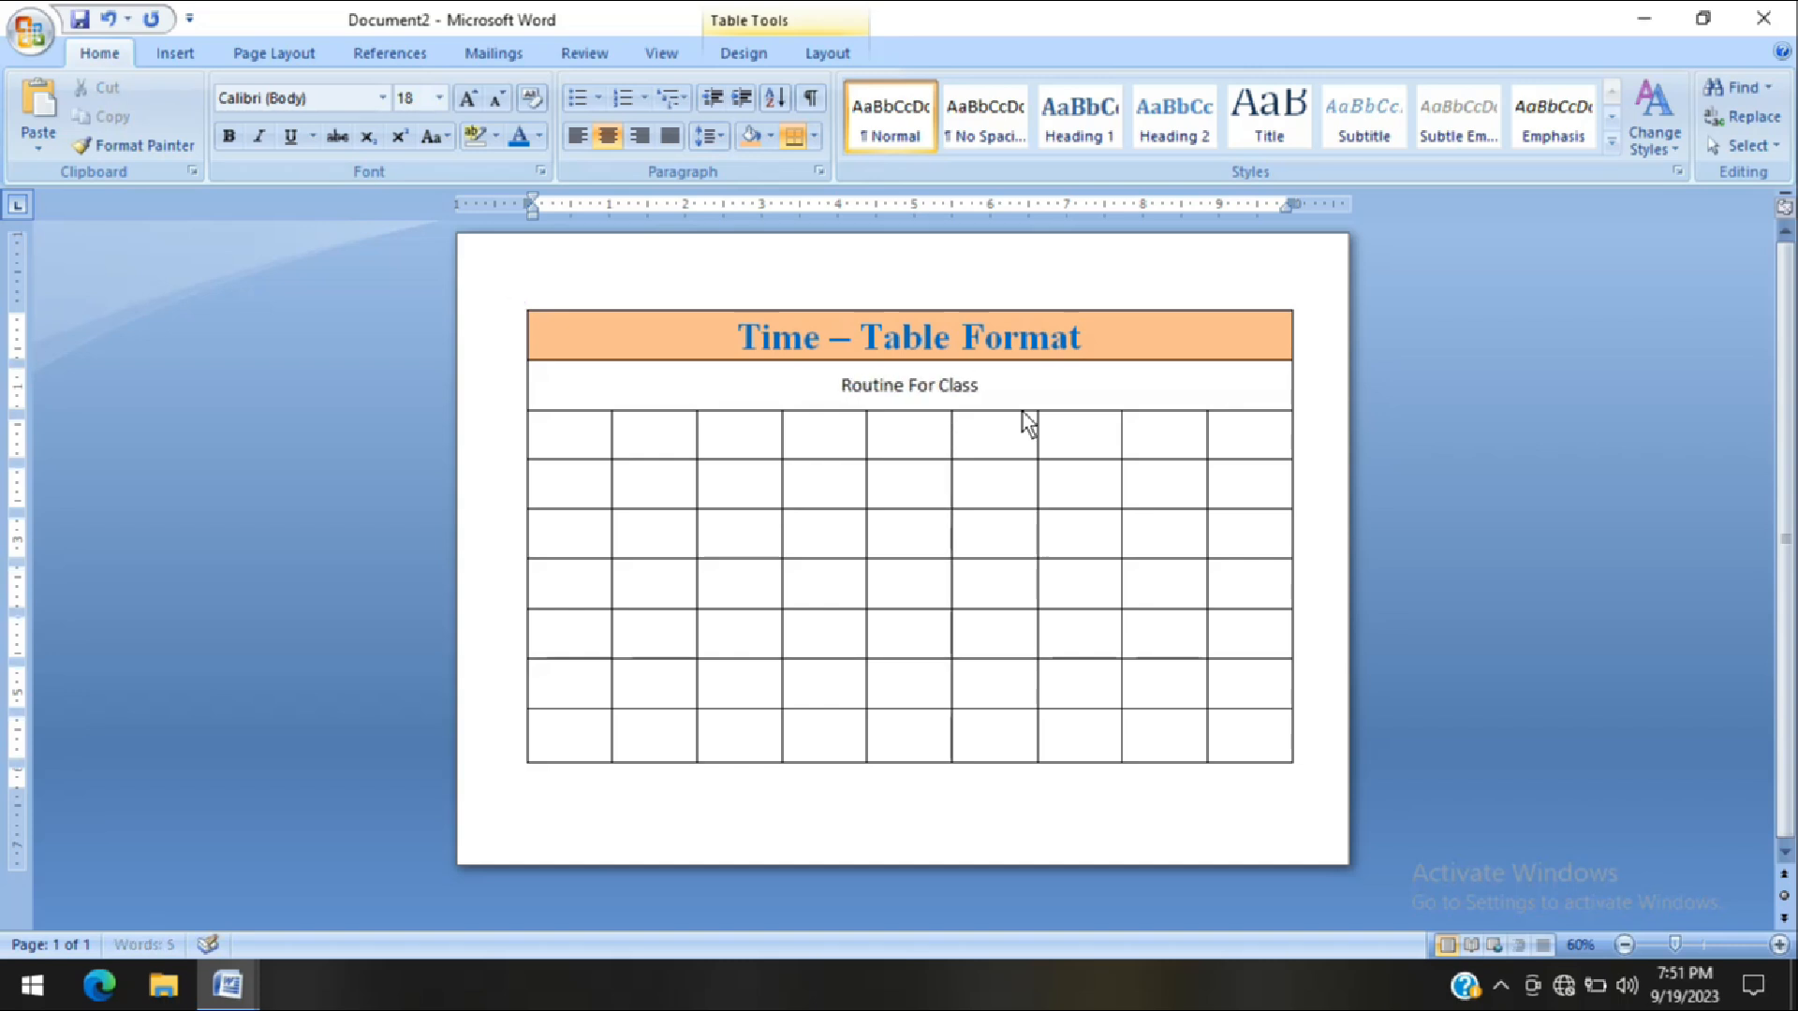
text( Viii)
key(BackSpace)
key(BackSpace)
key(BackSpace)
key(BackSpace)
text(VIII)
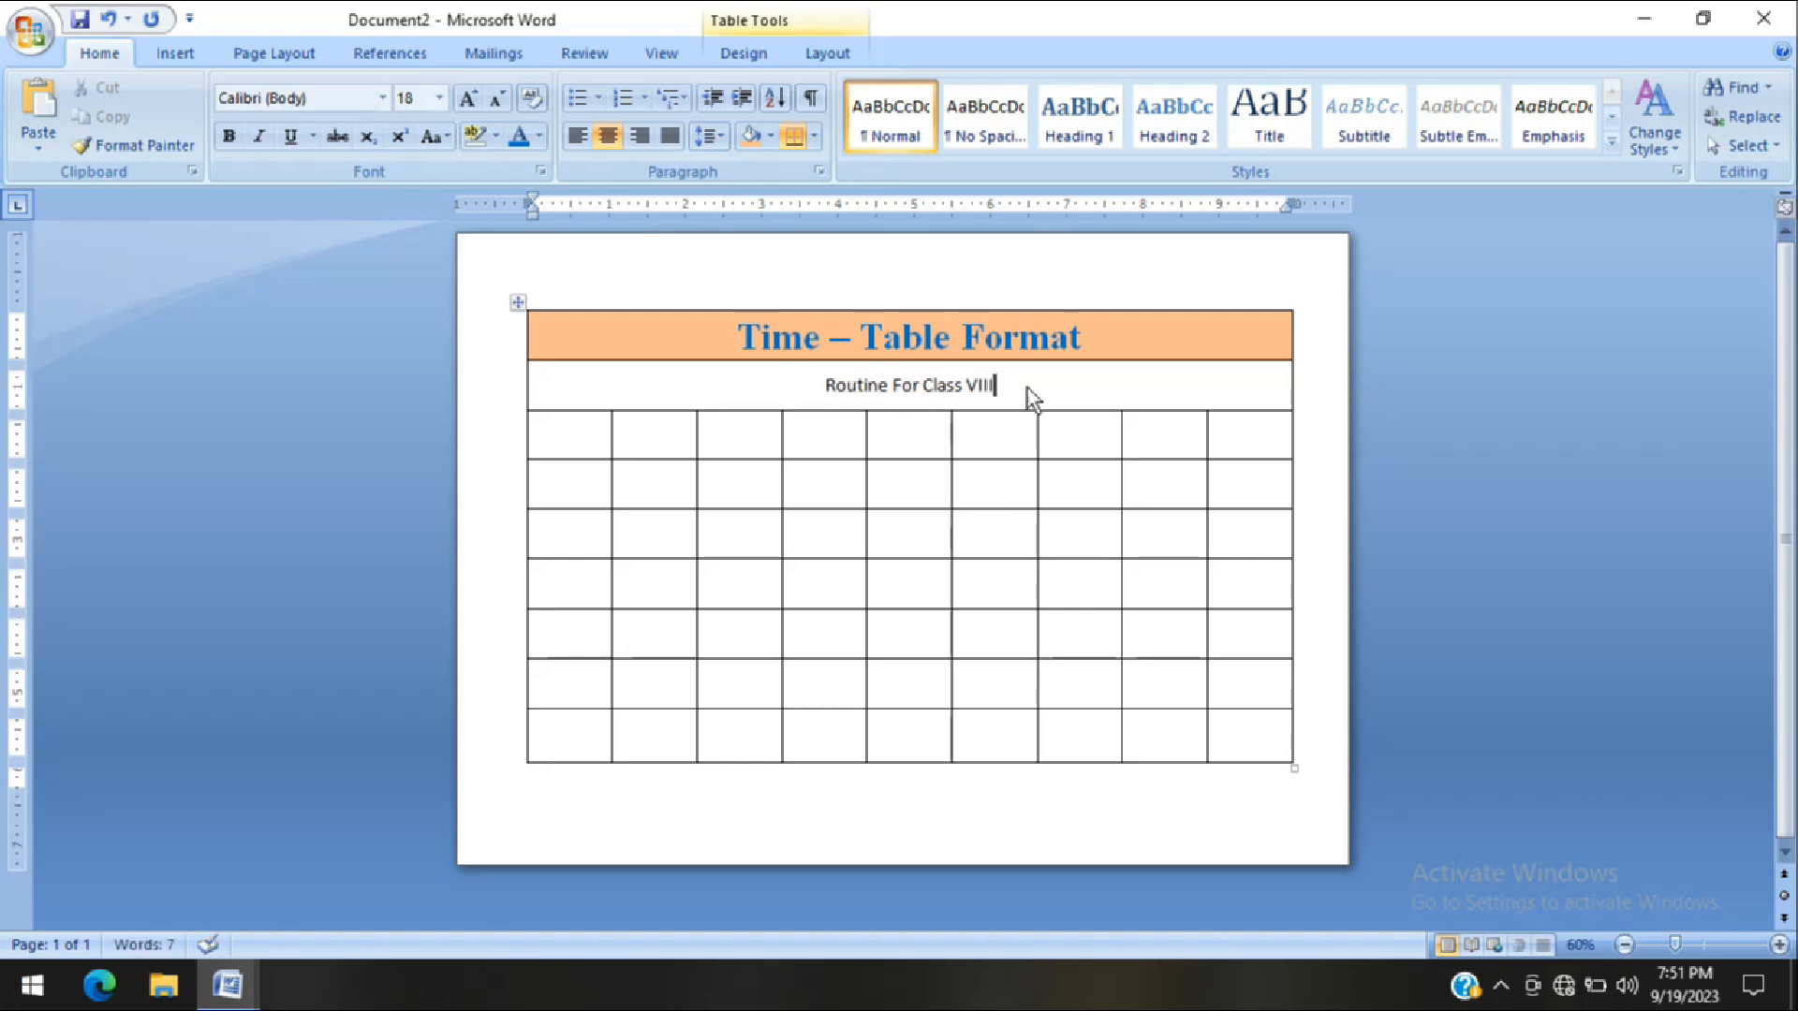
Format the subtitle "Routine For Class VIII" in bold Times New Roman with a dark red theme color
drag(901, 385, 845, 394)
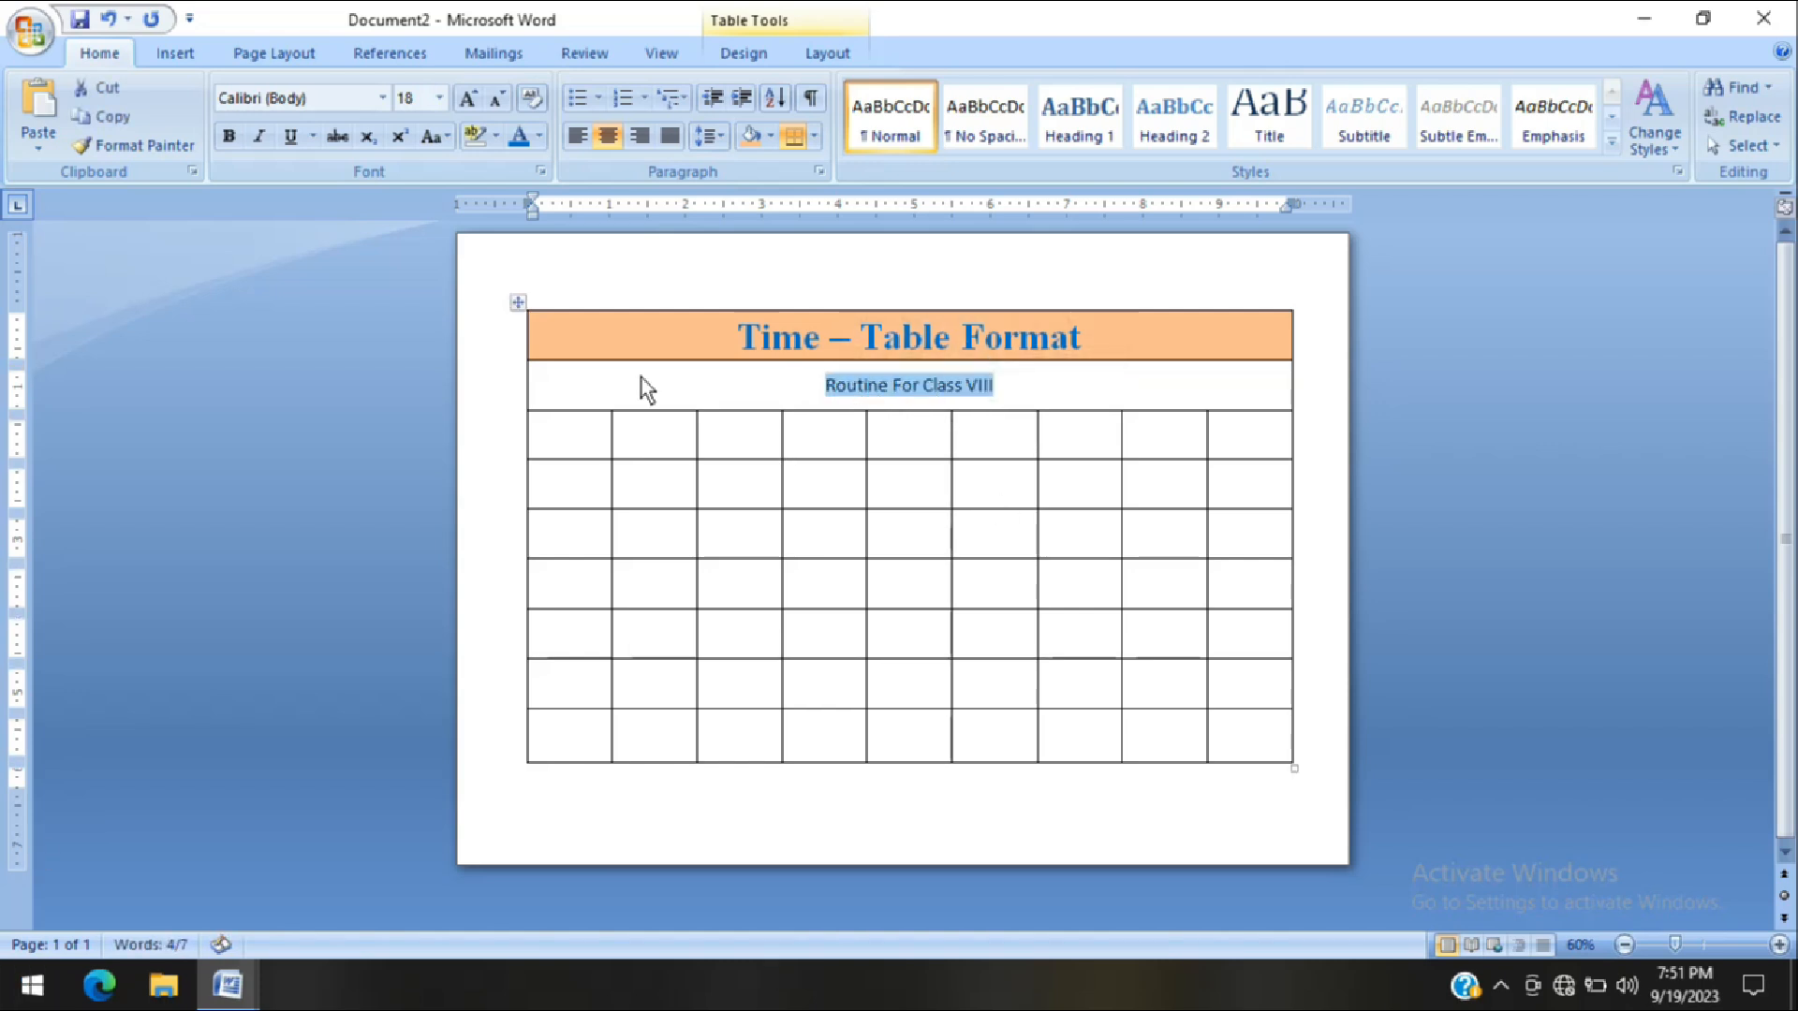
click(383, 98)
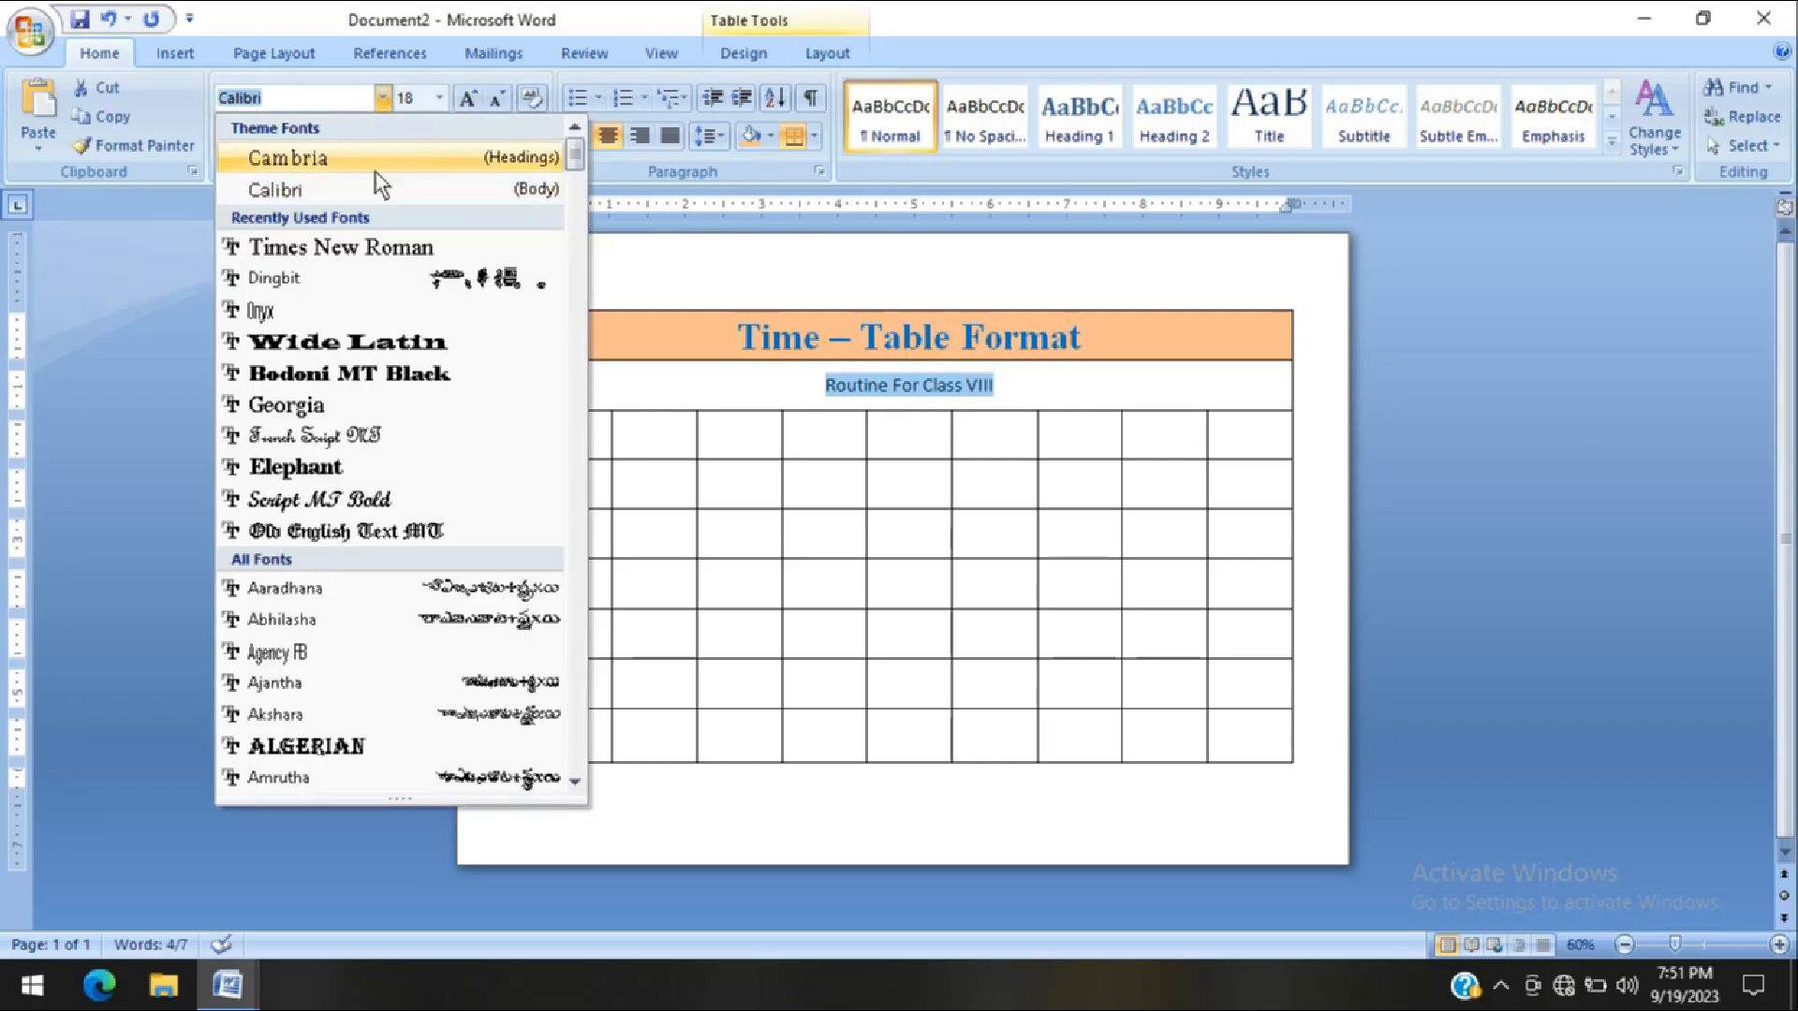
click(323, 245)
click(231, 141)
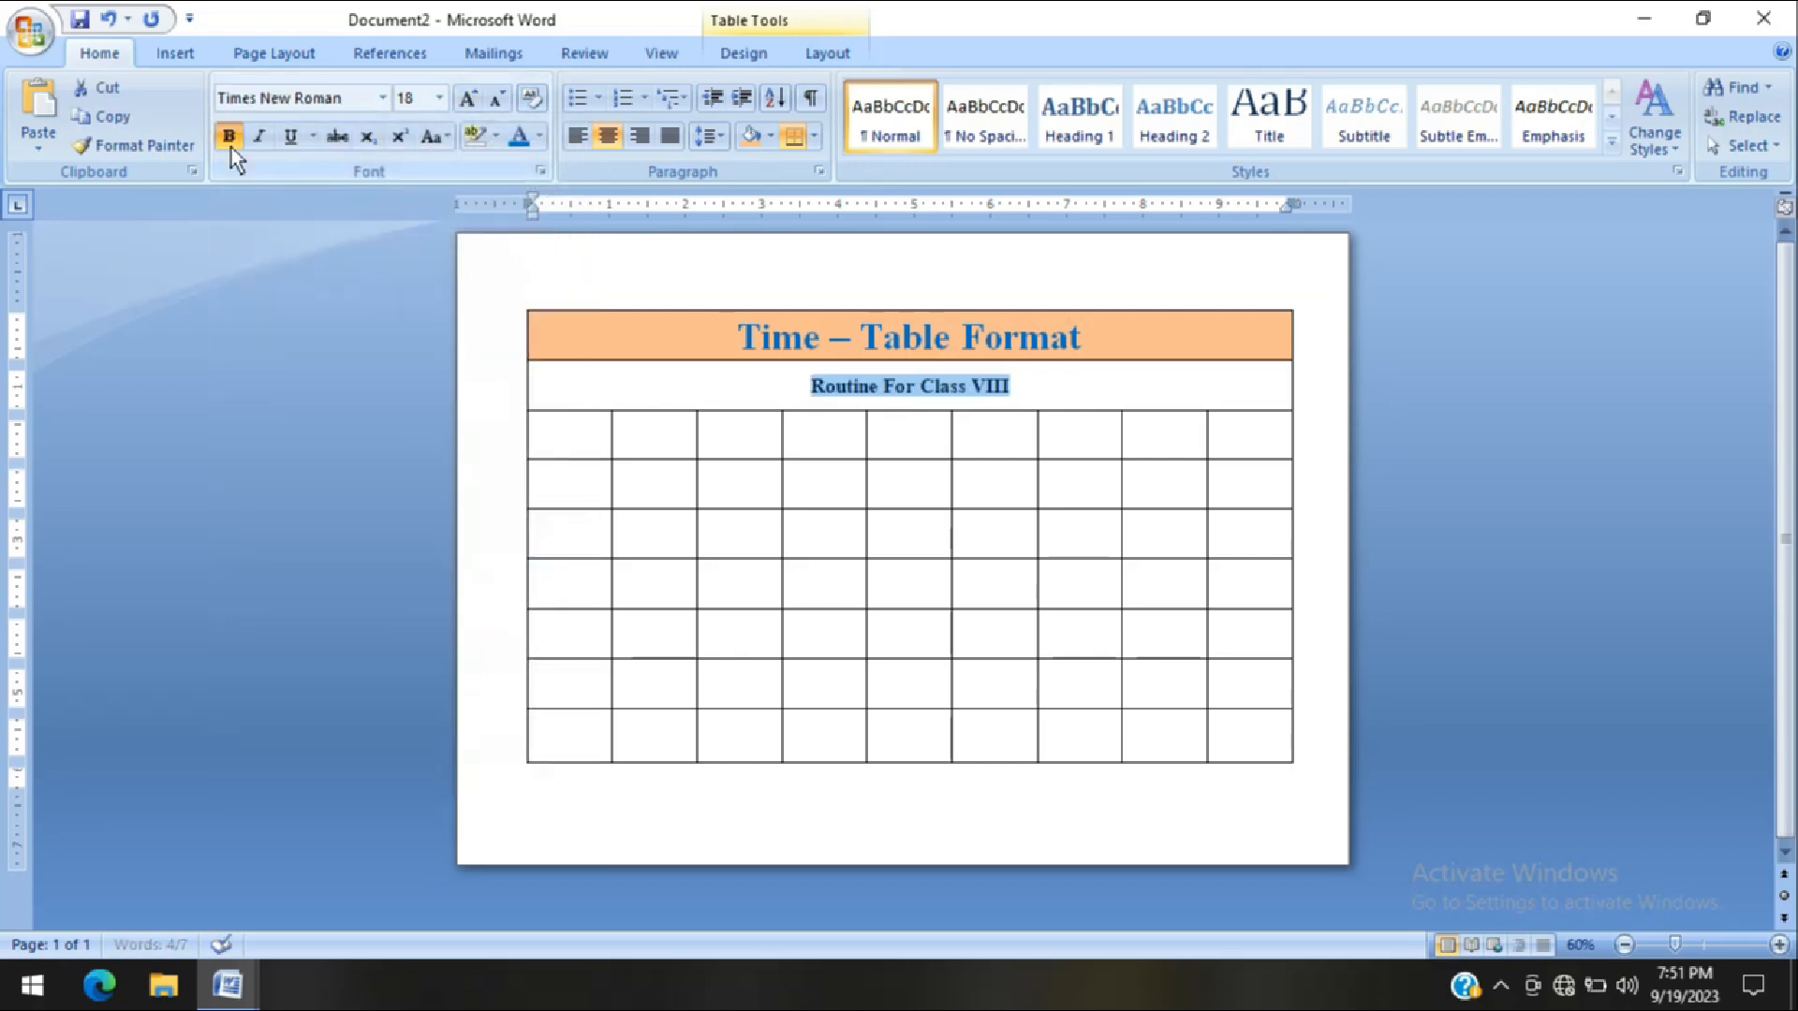
click(539, 138)
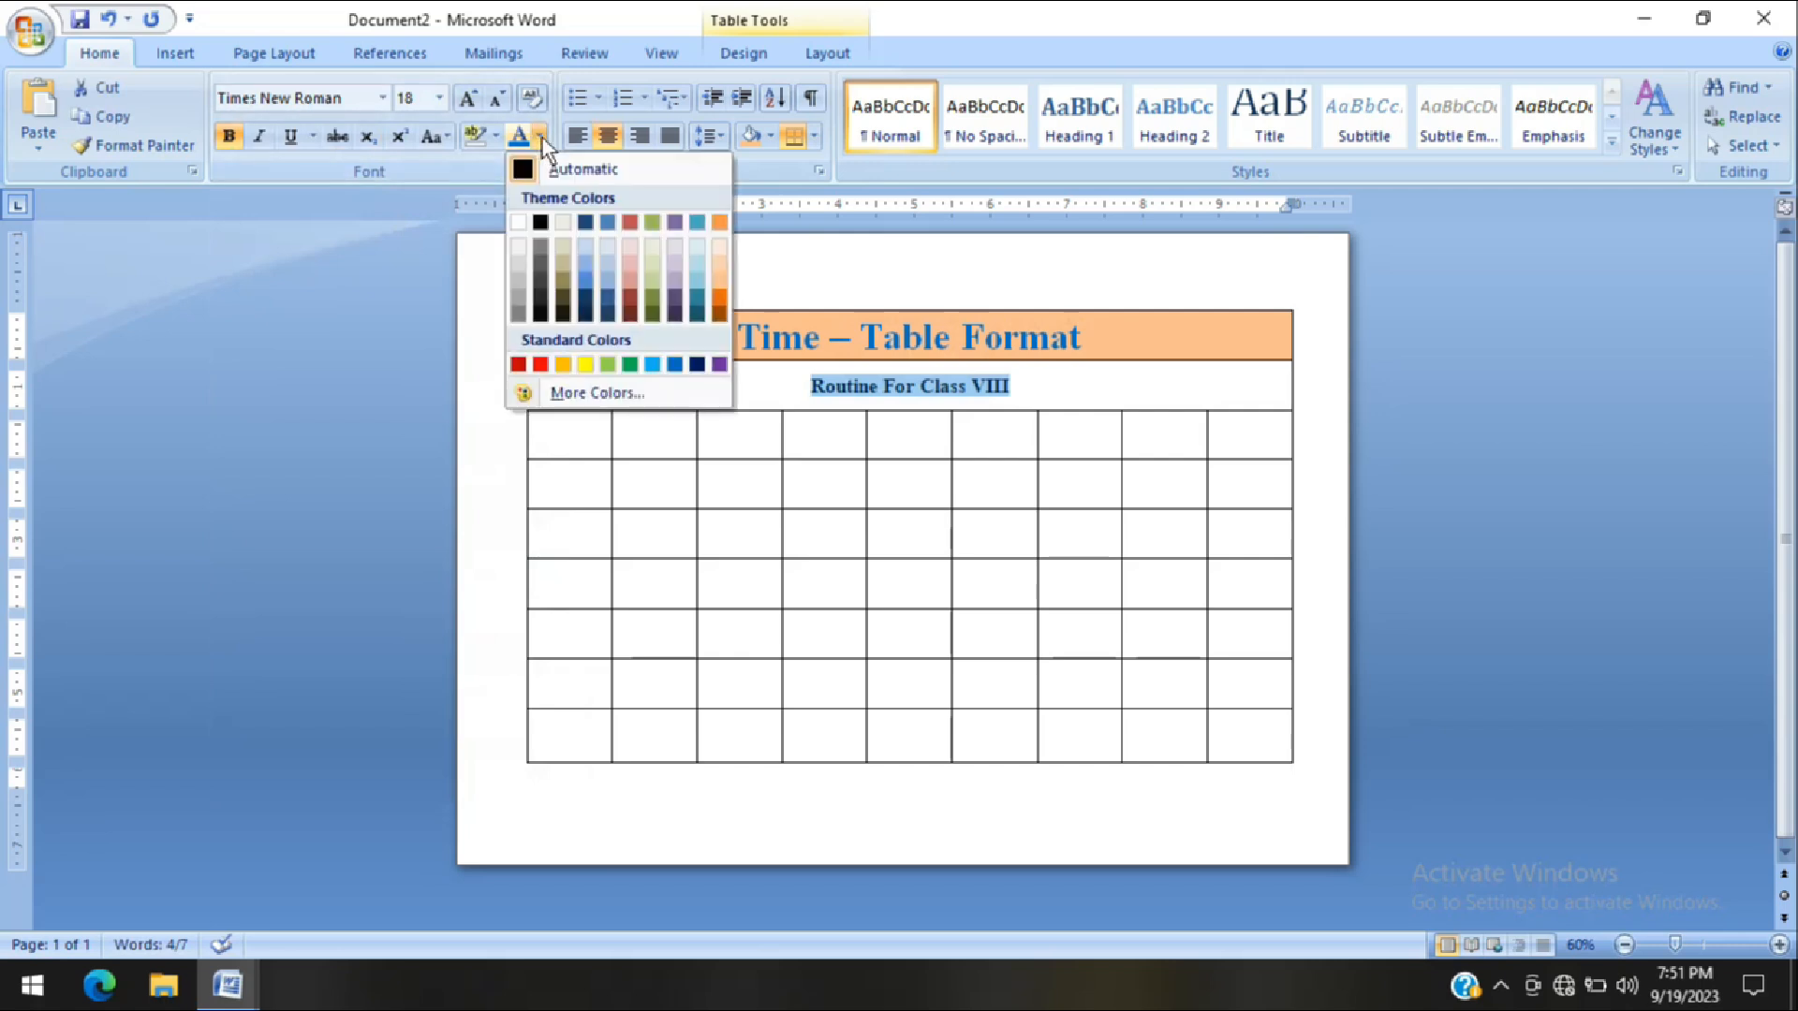
click(629, 305)
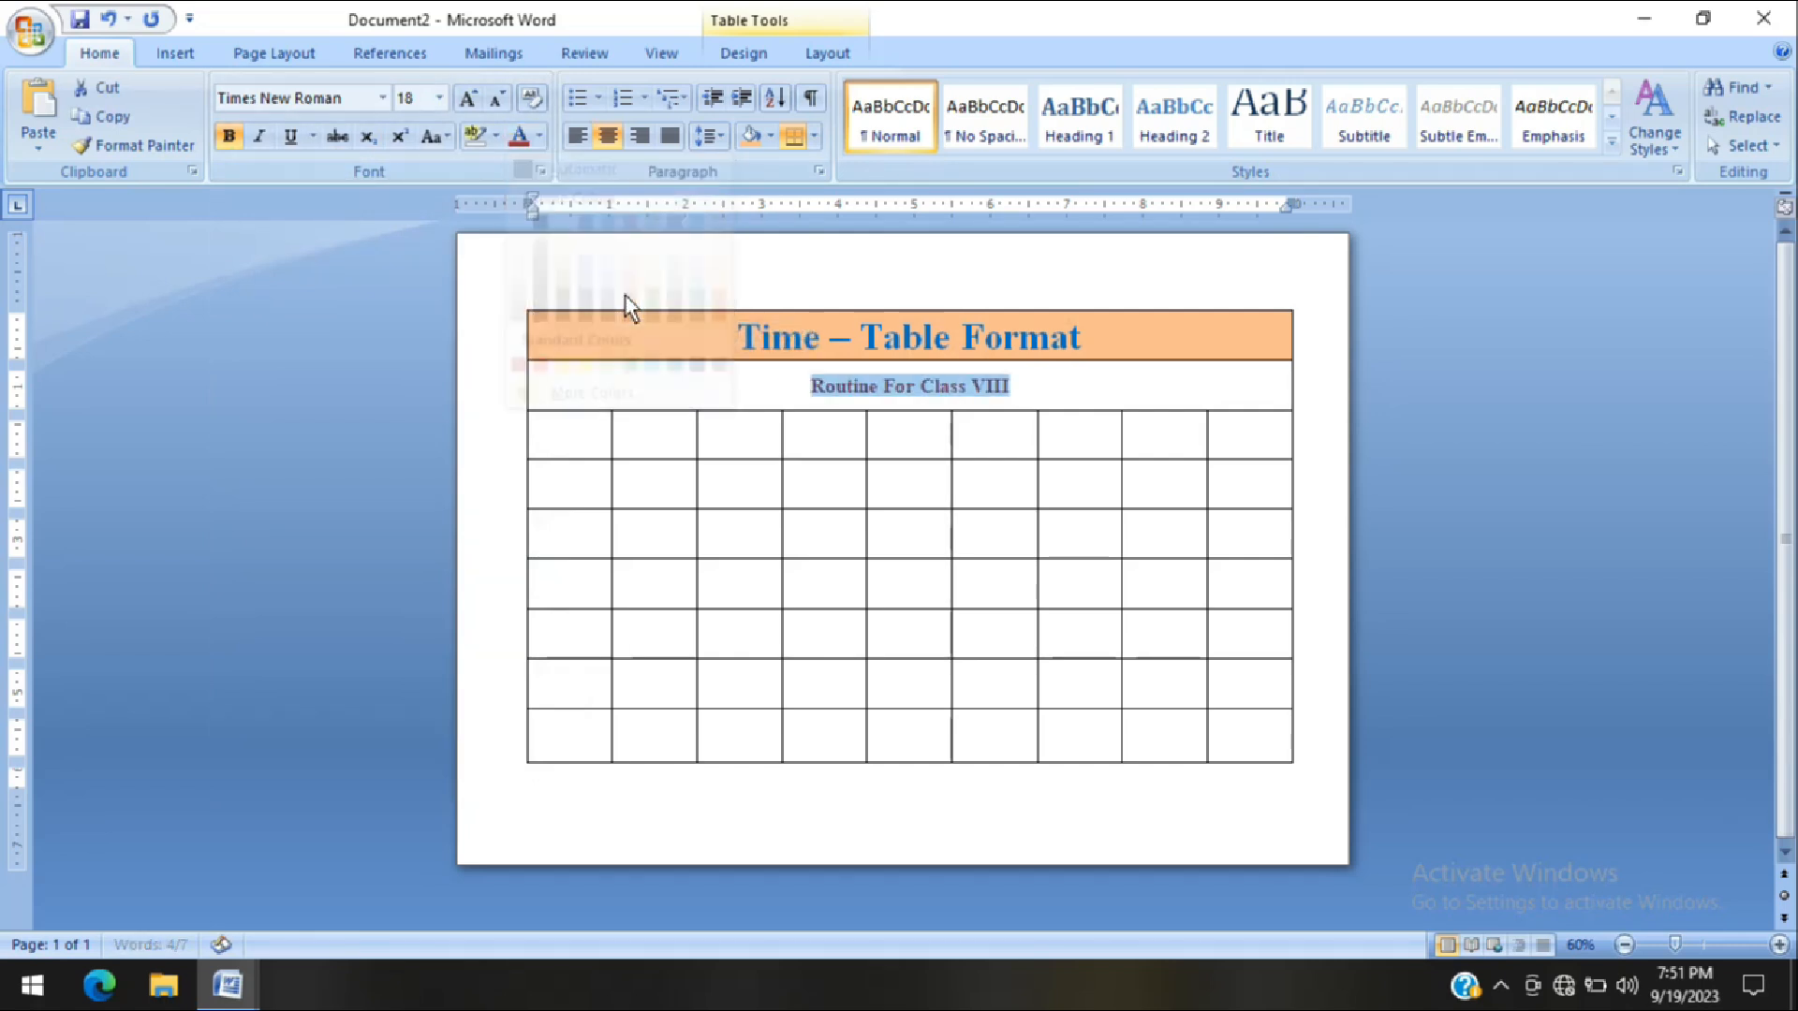
Increase the subtitle's font size to 28
click(469, 98)
click(469, 97)
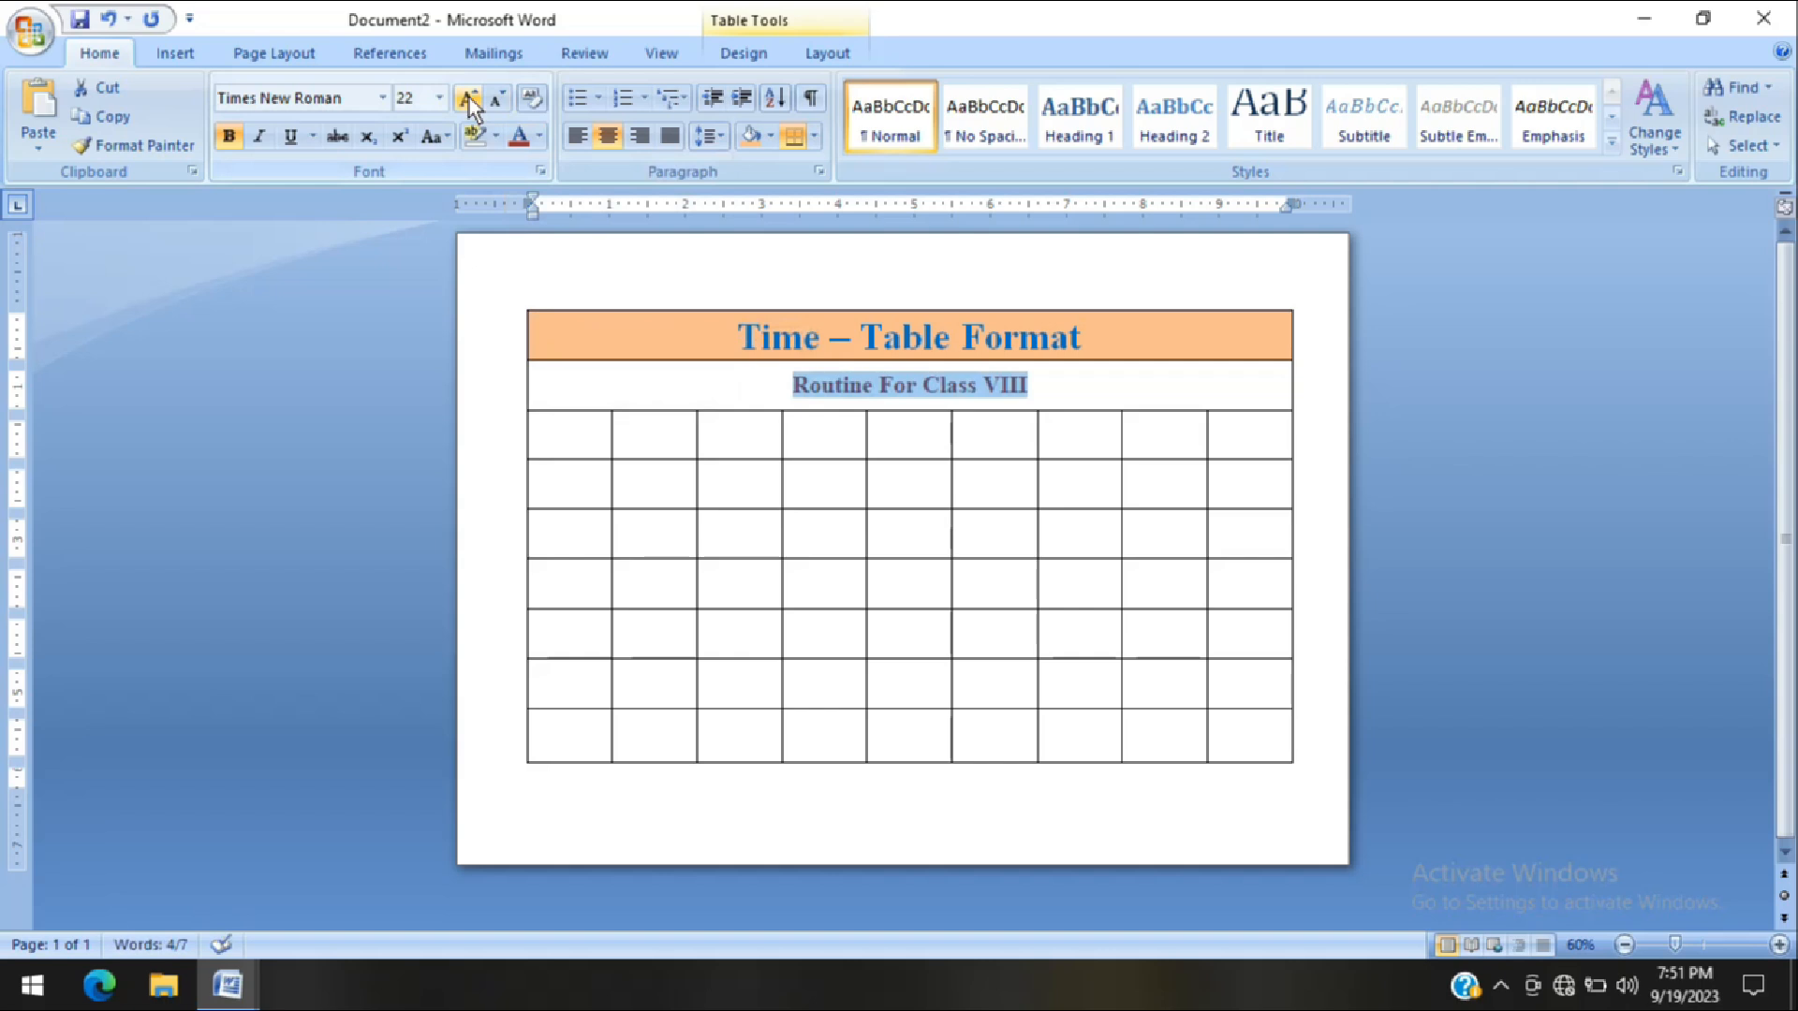
click(470, 98)
click(470, 99)
click(470, 98)
click(470, 99)
click(496, 102)
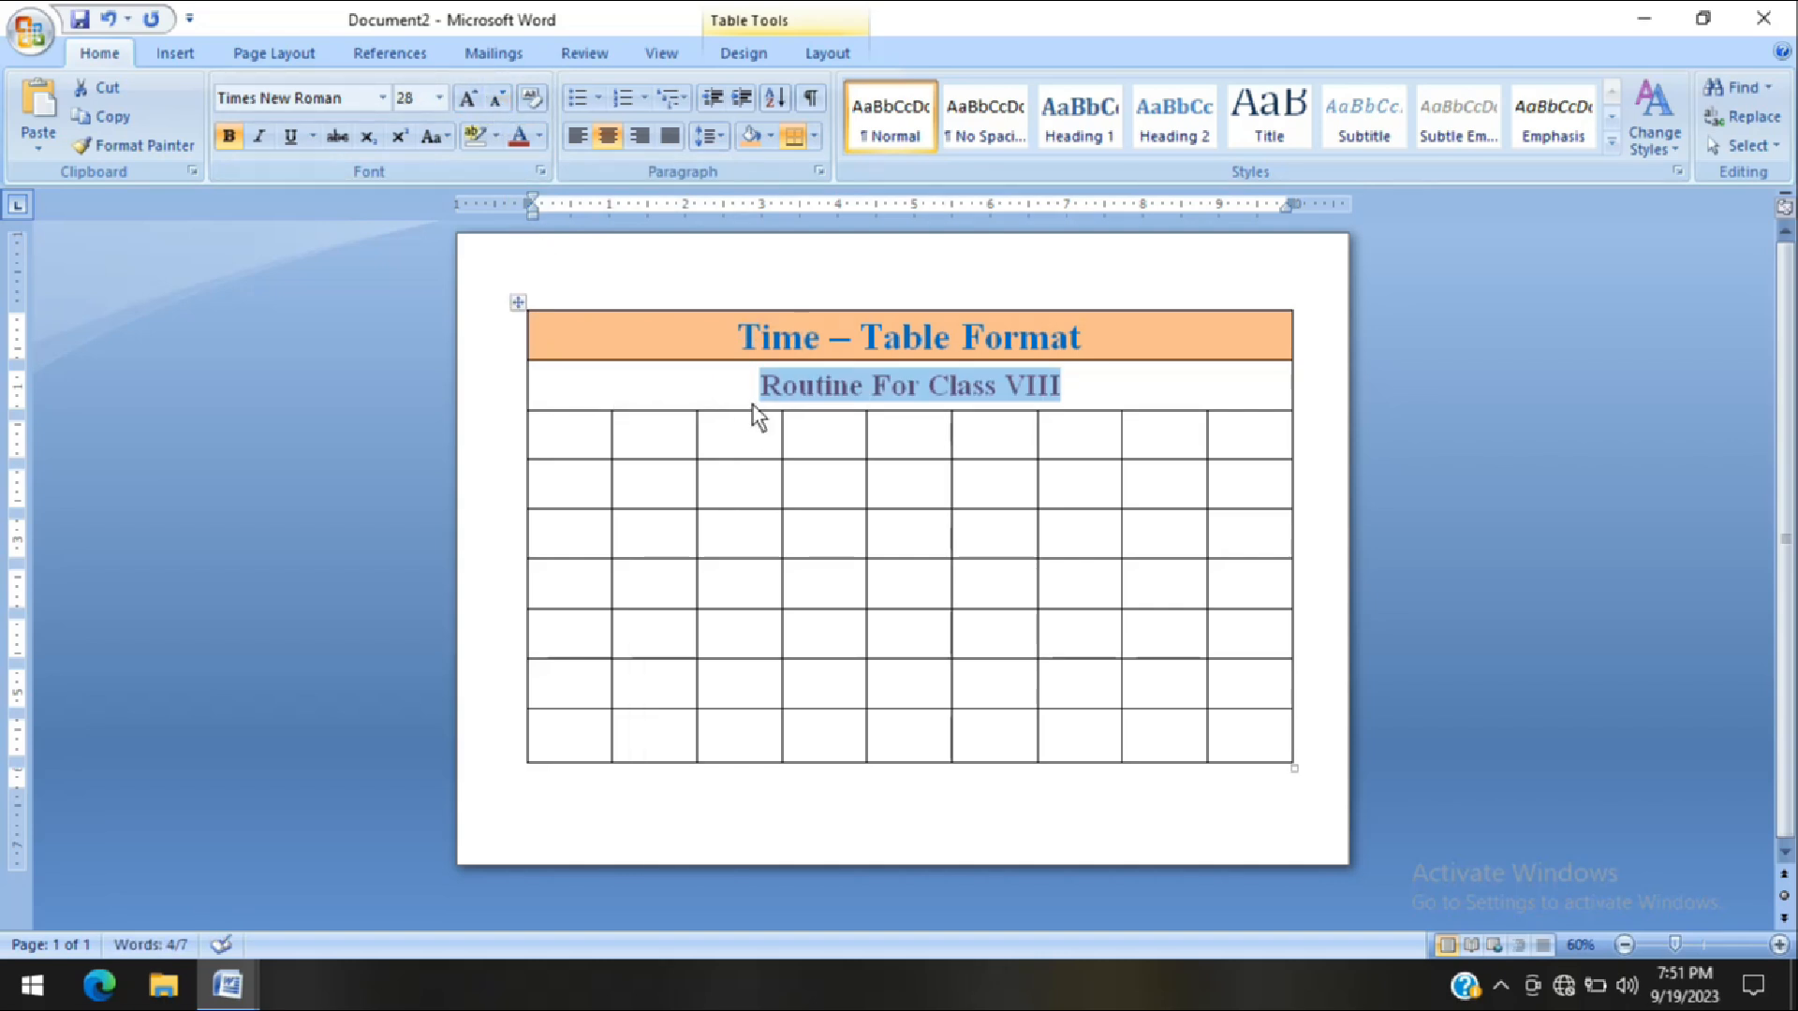
Set the font size of all the empty cells below the subtitle row to 14
click(575, 446)
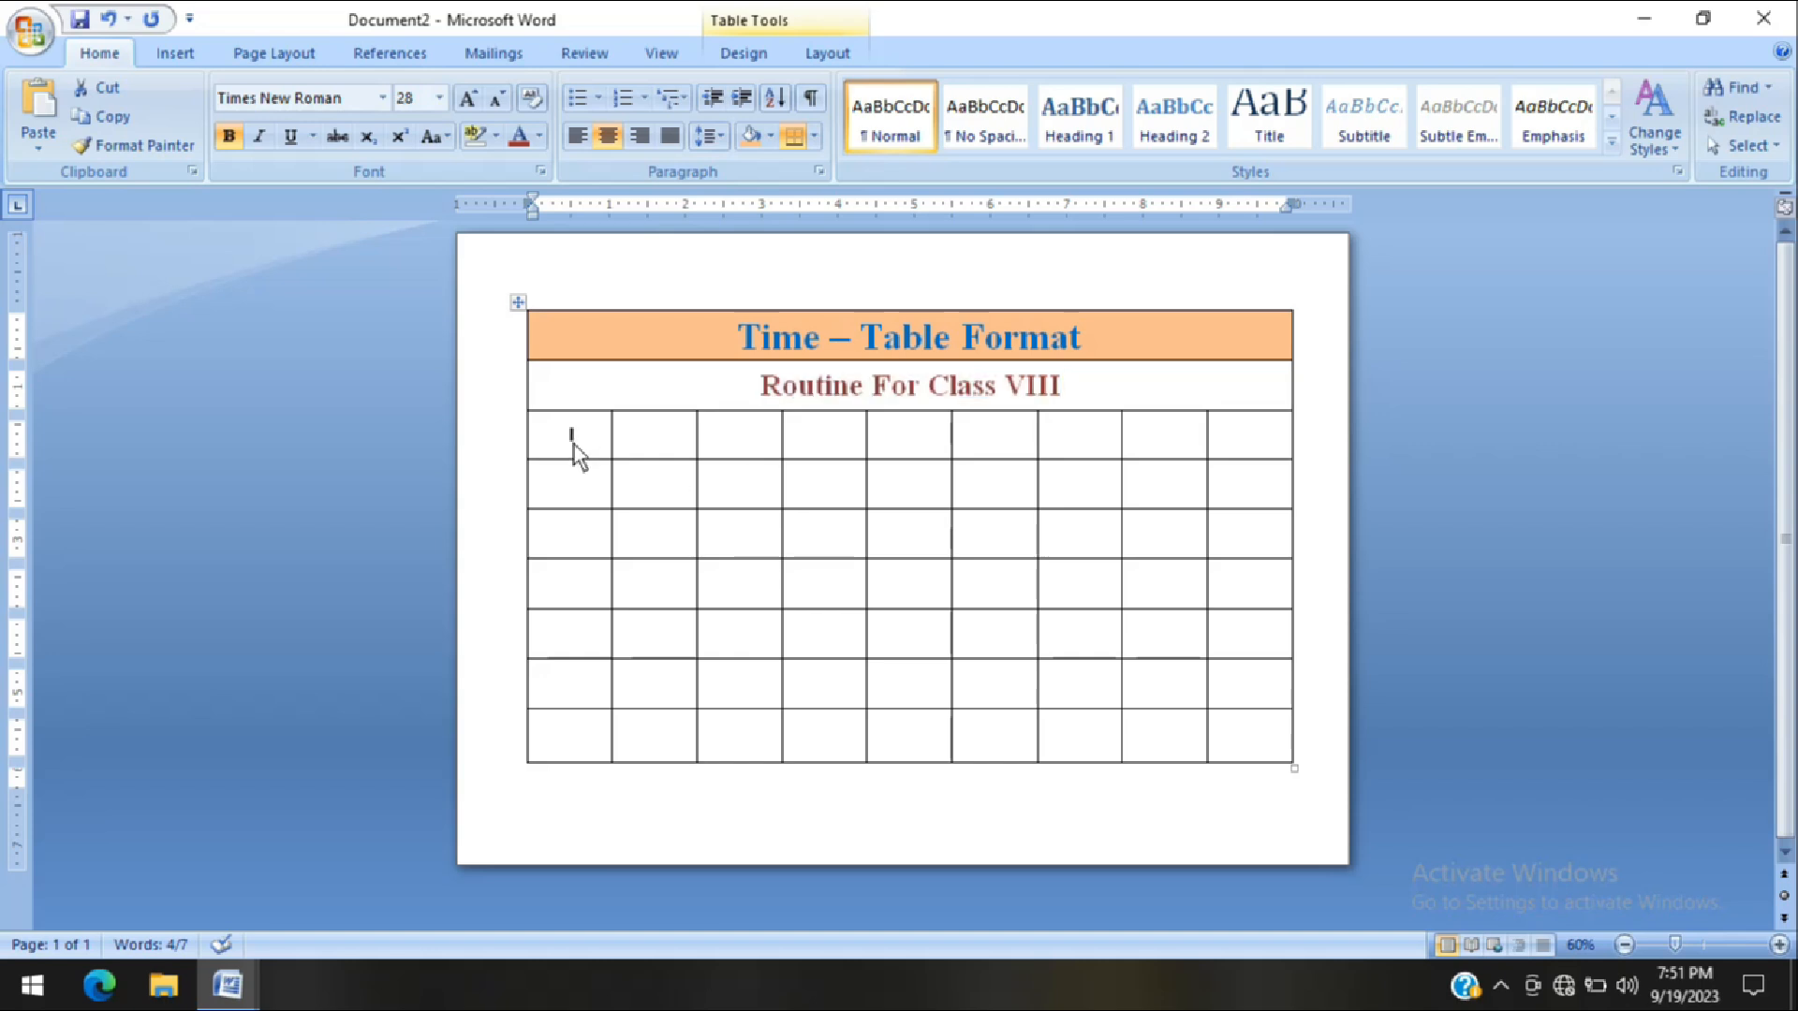
click(479, 108)
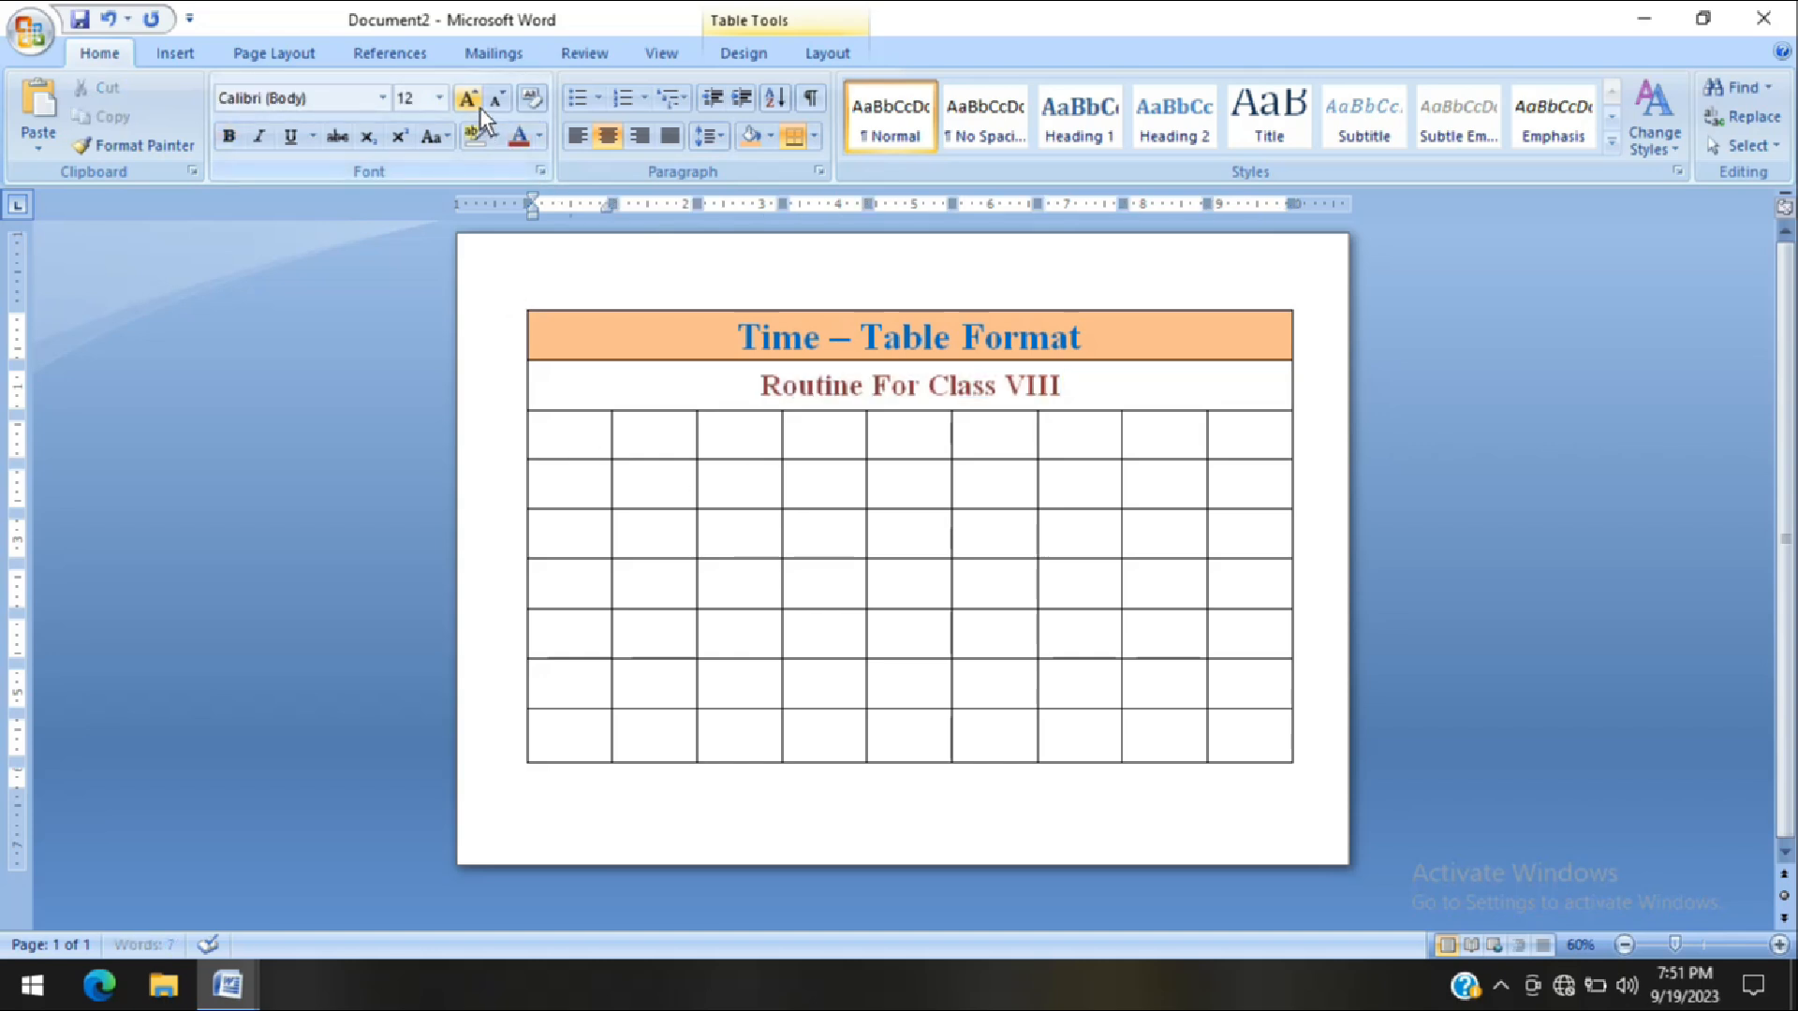
drag(591, 462, 1222, 740)
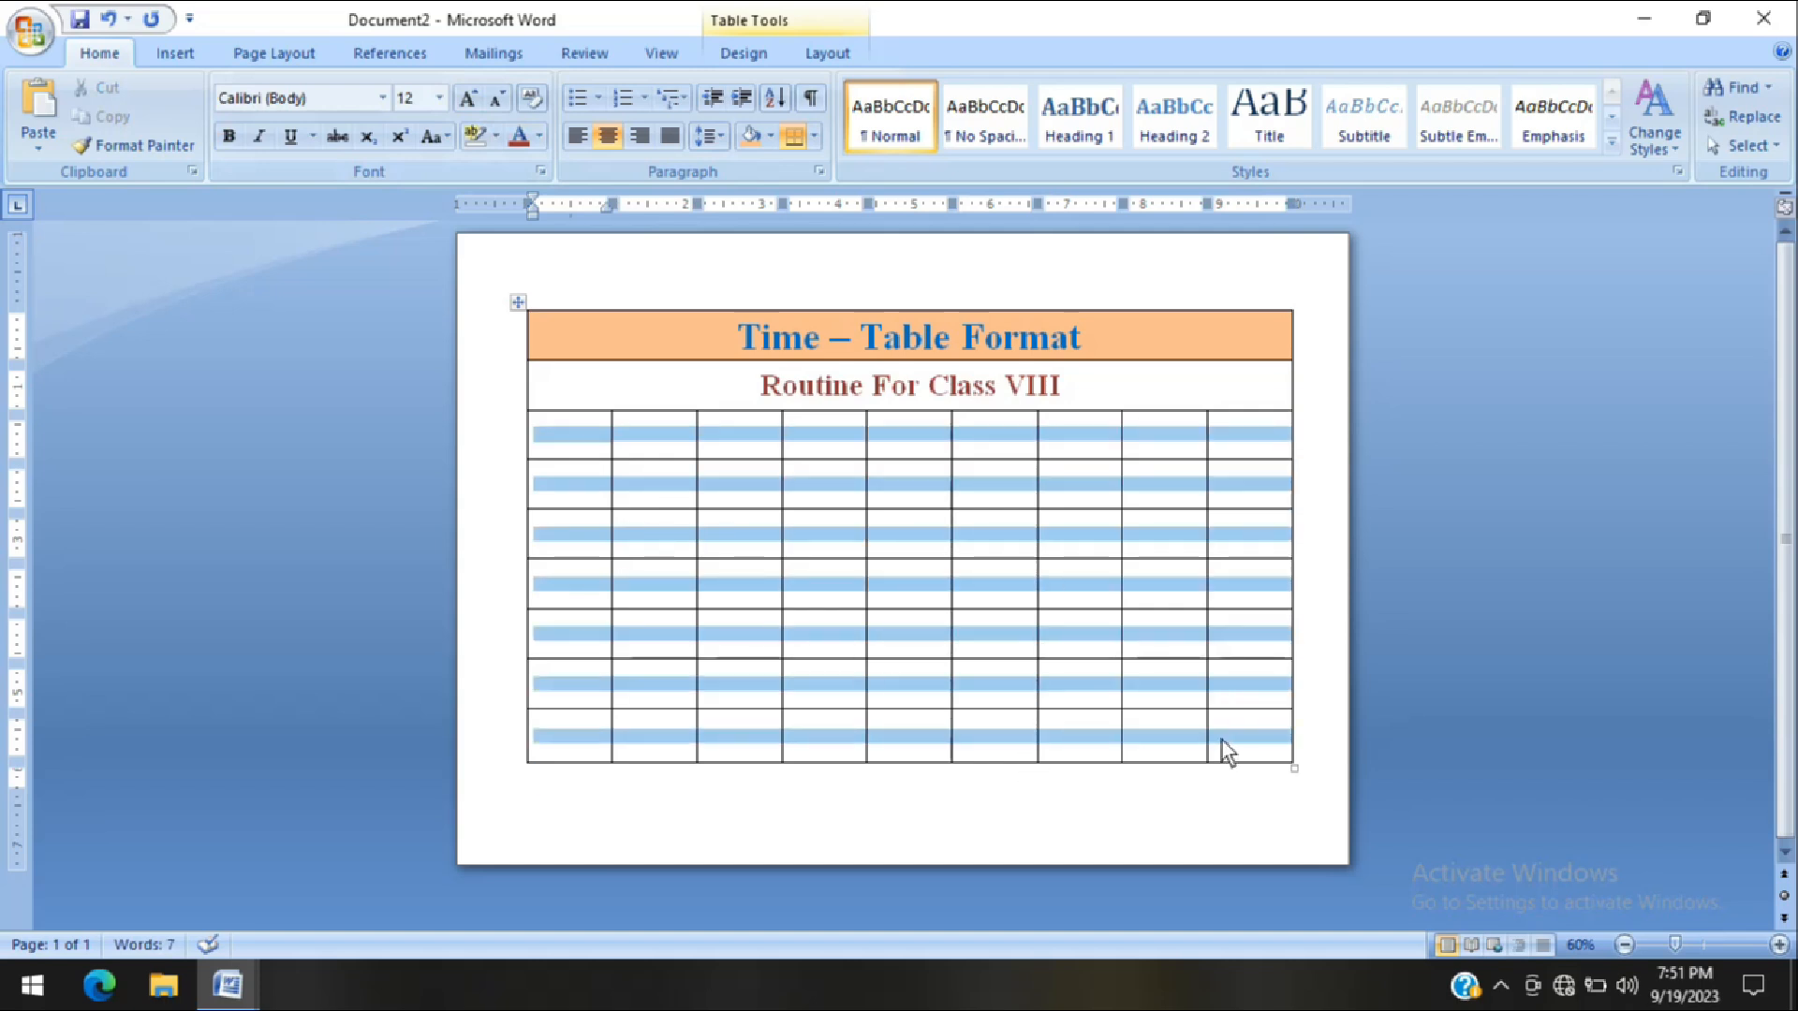
click(442, 99)
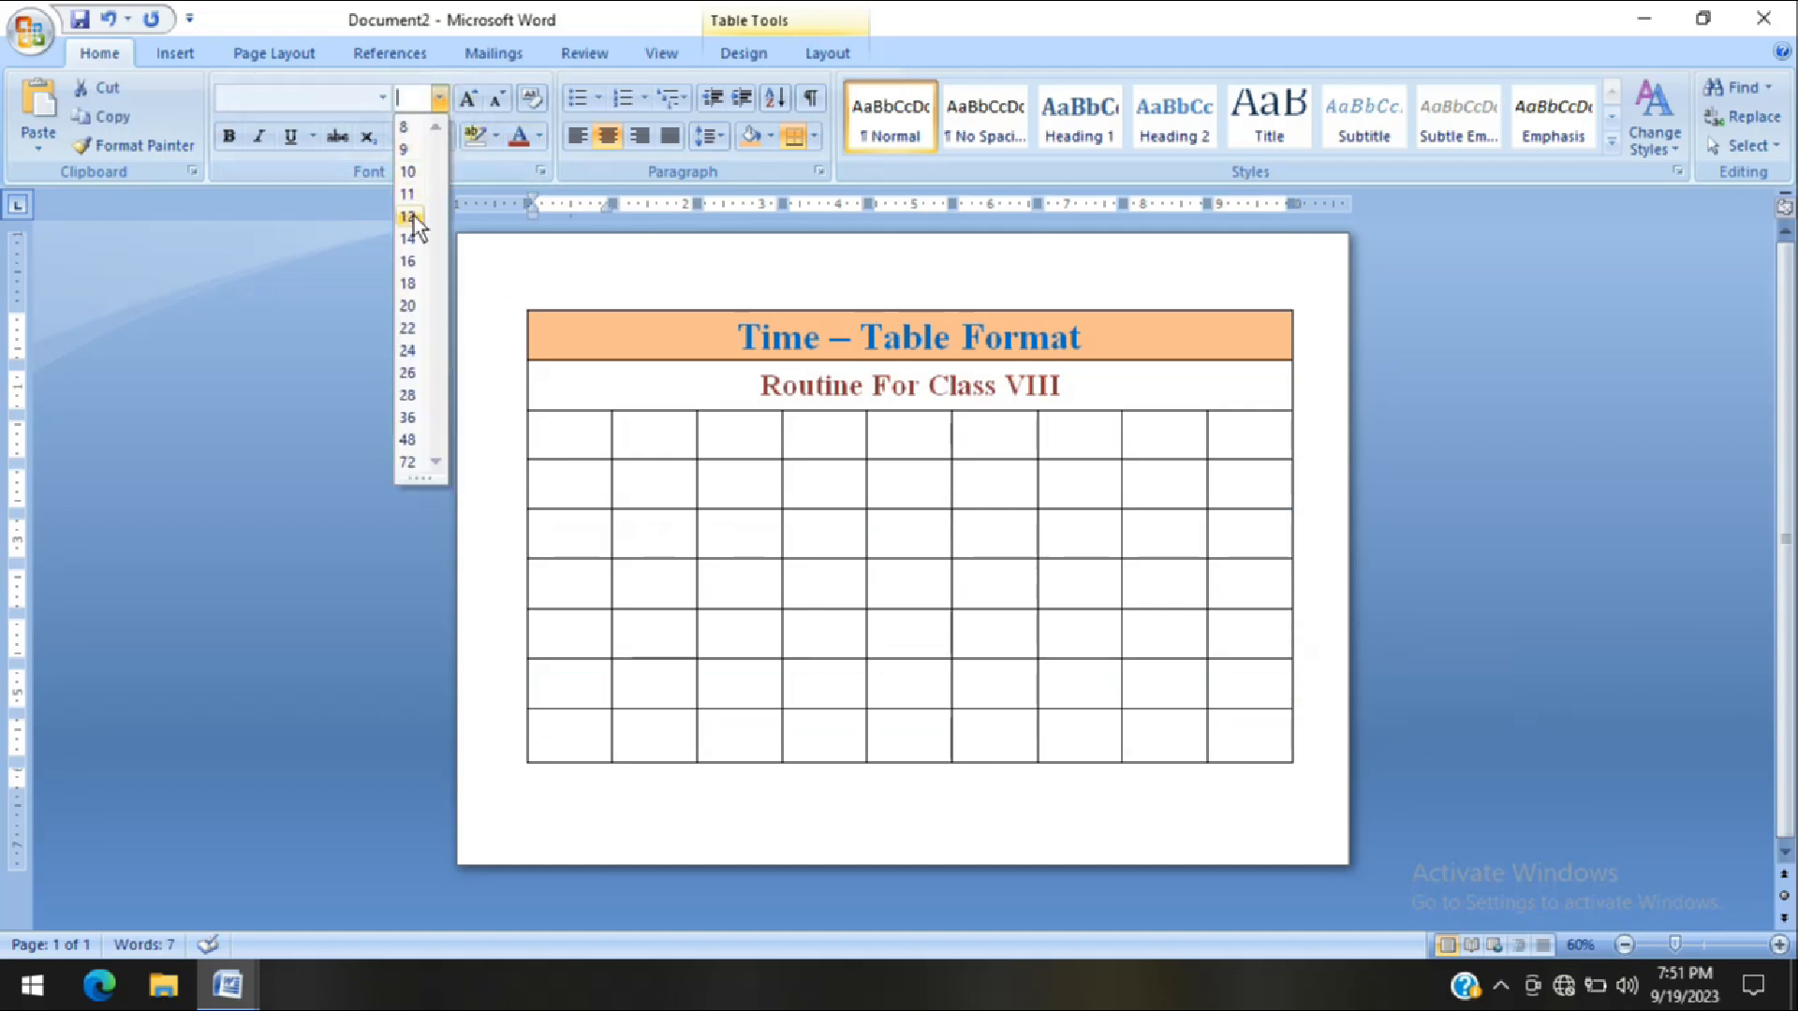
click(408, 239)
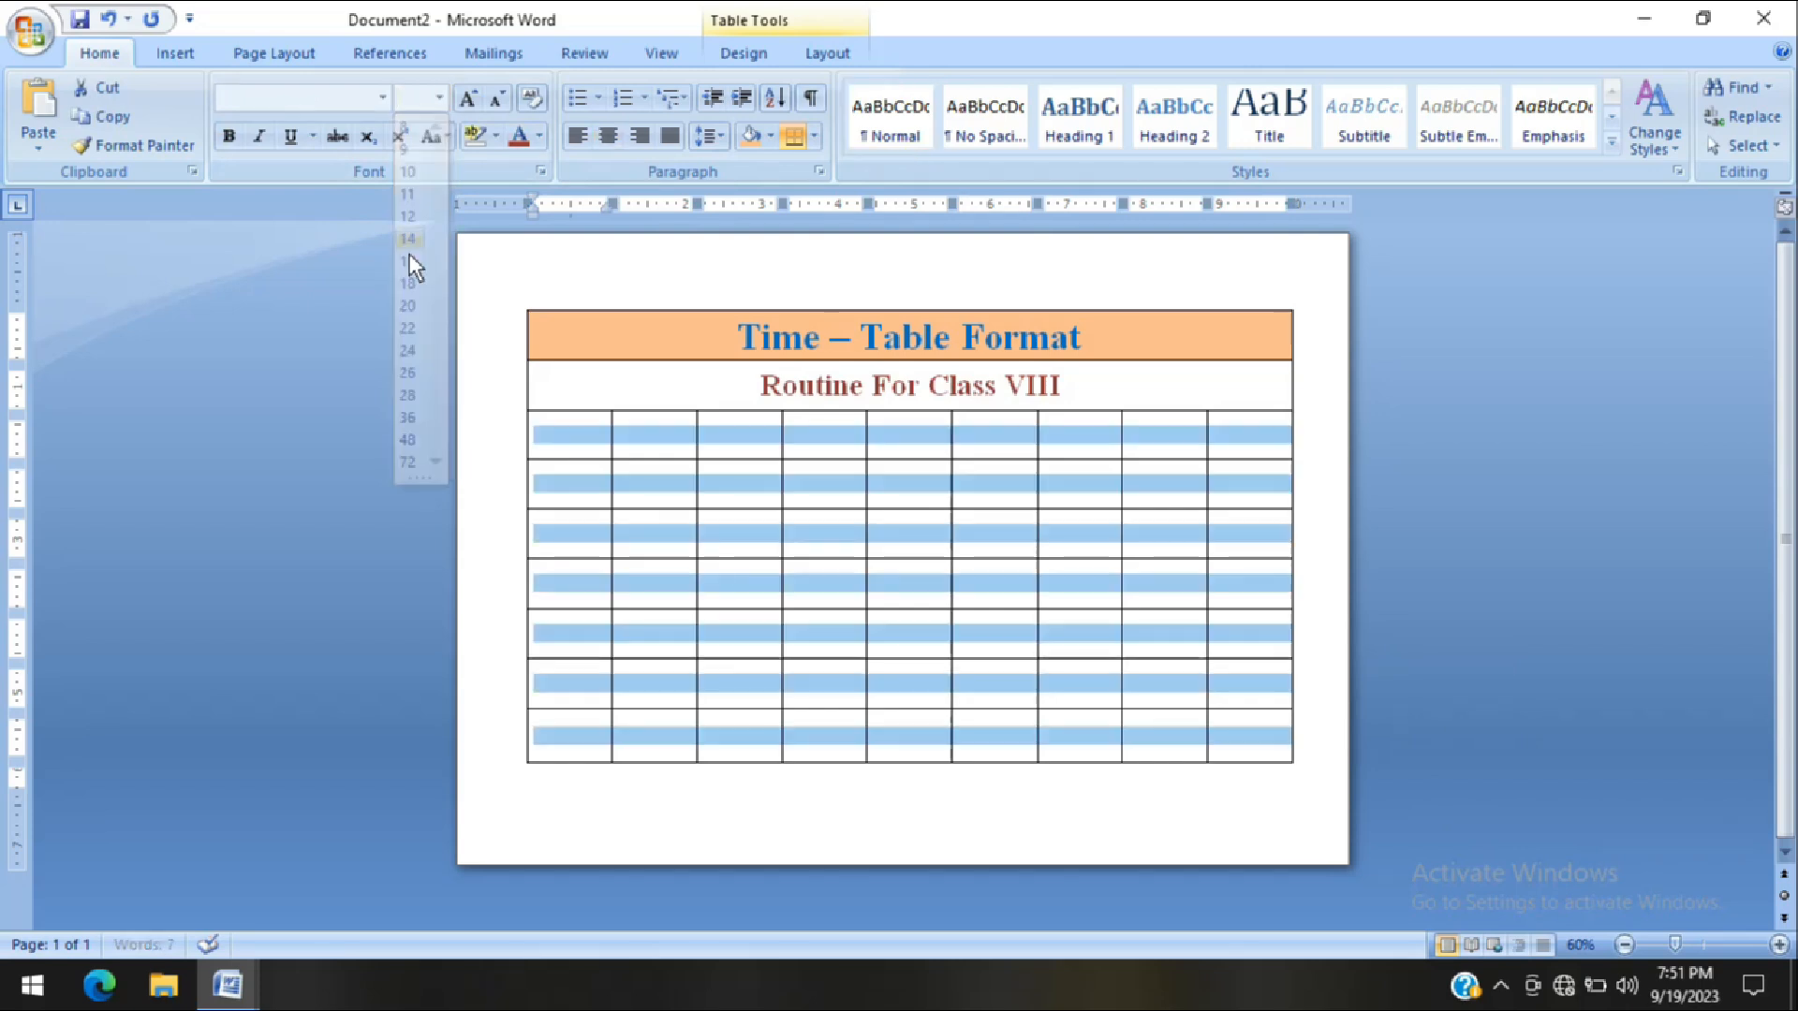
Enter the headings "Days", "1st" and "2nd" in the first three cells of the row below the subtitle
click(571, 450)
text(Days)
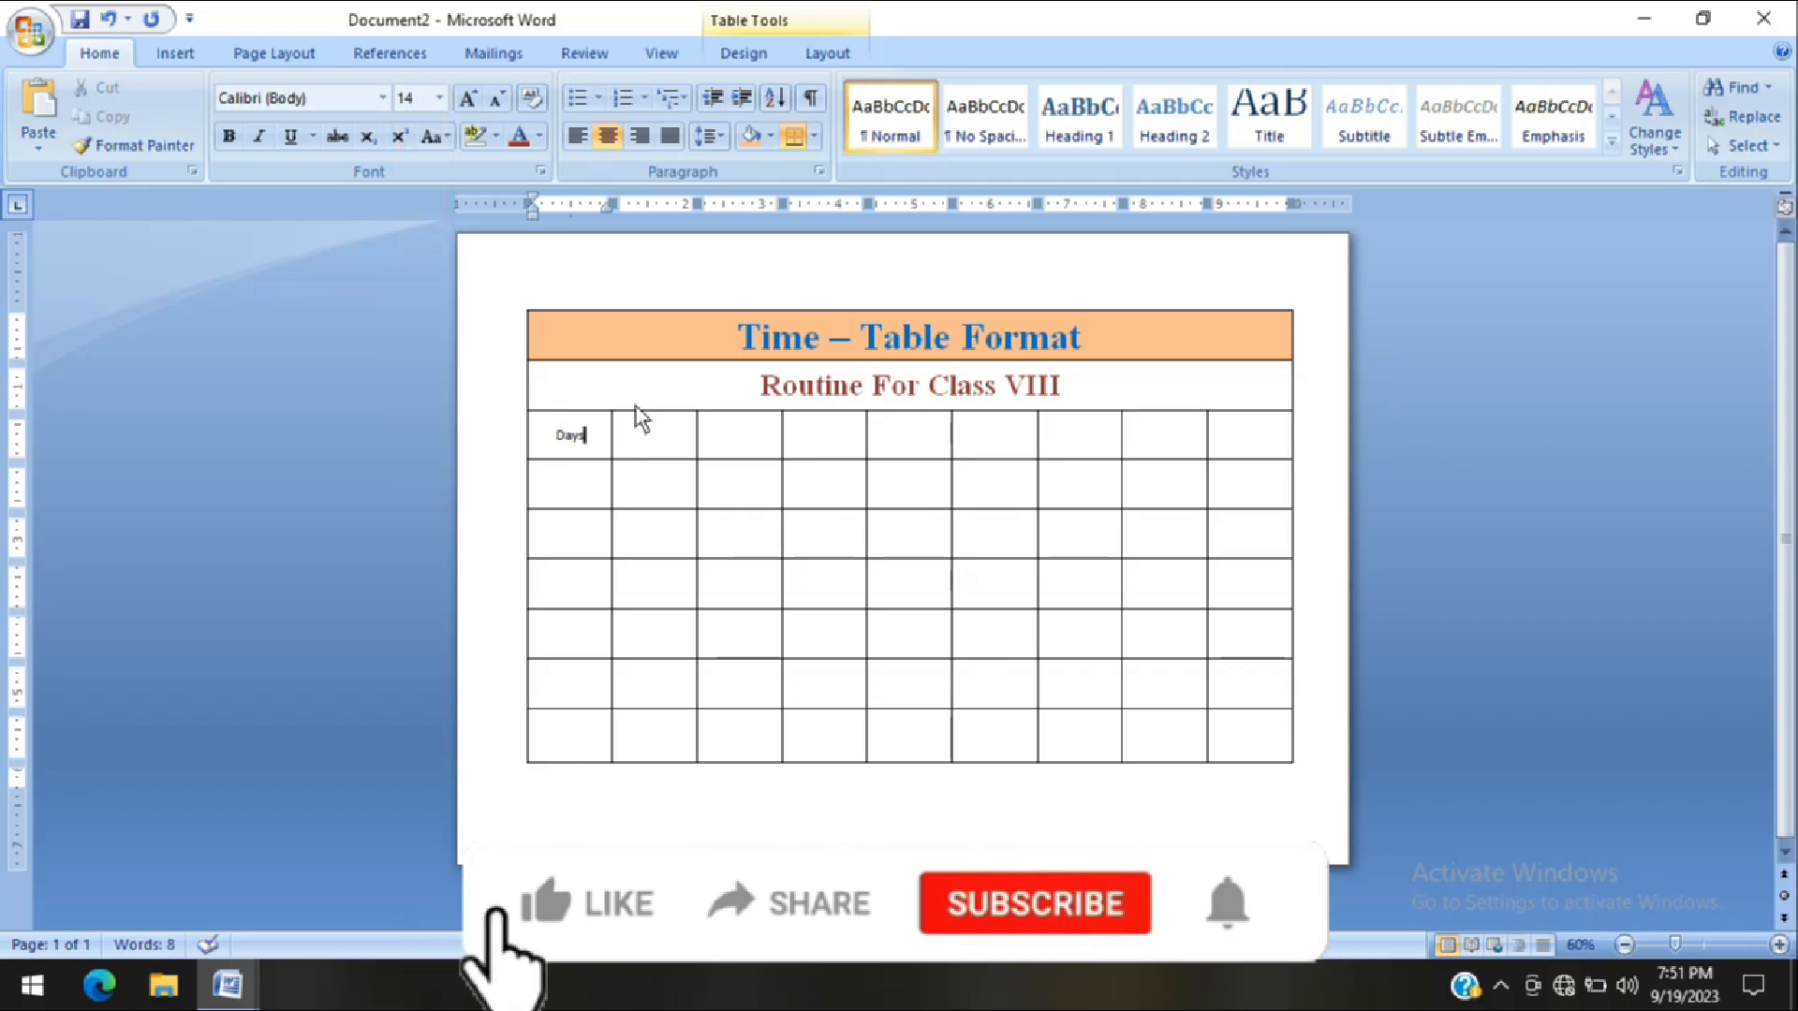
key(Tab)
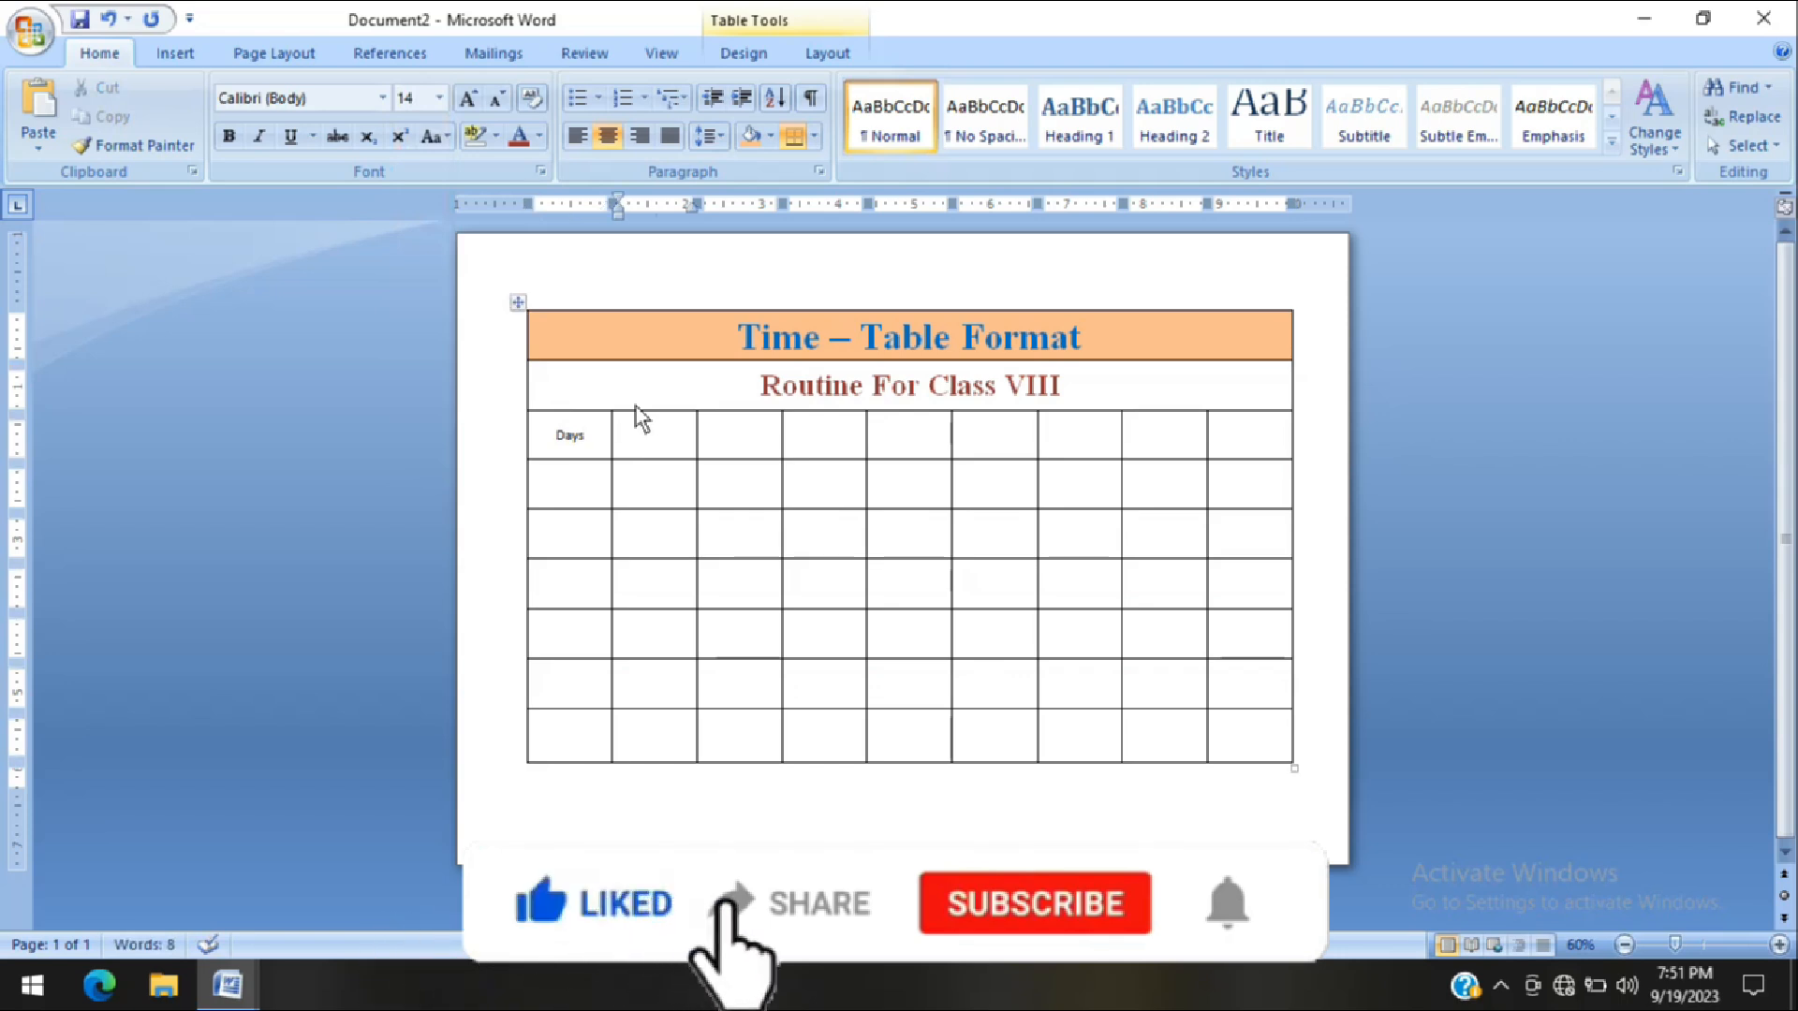
text(1st)
key(Tab)
text(2nd)
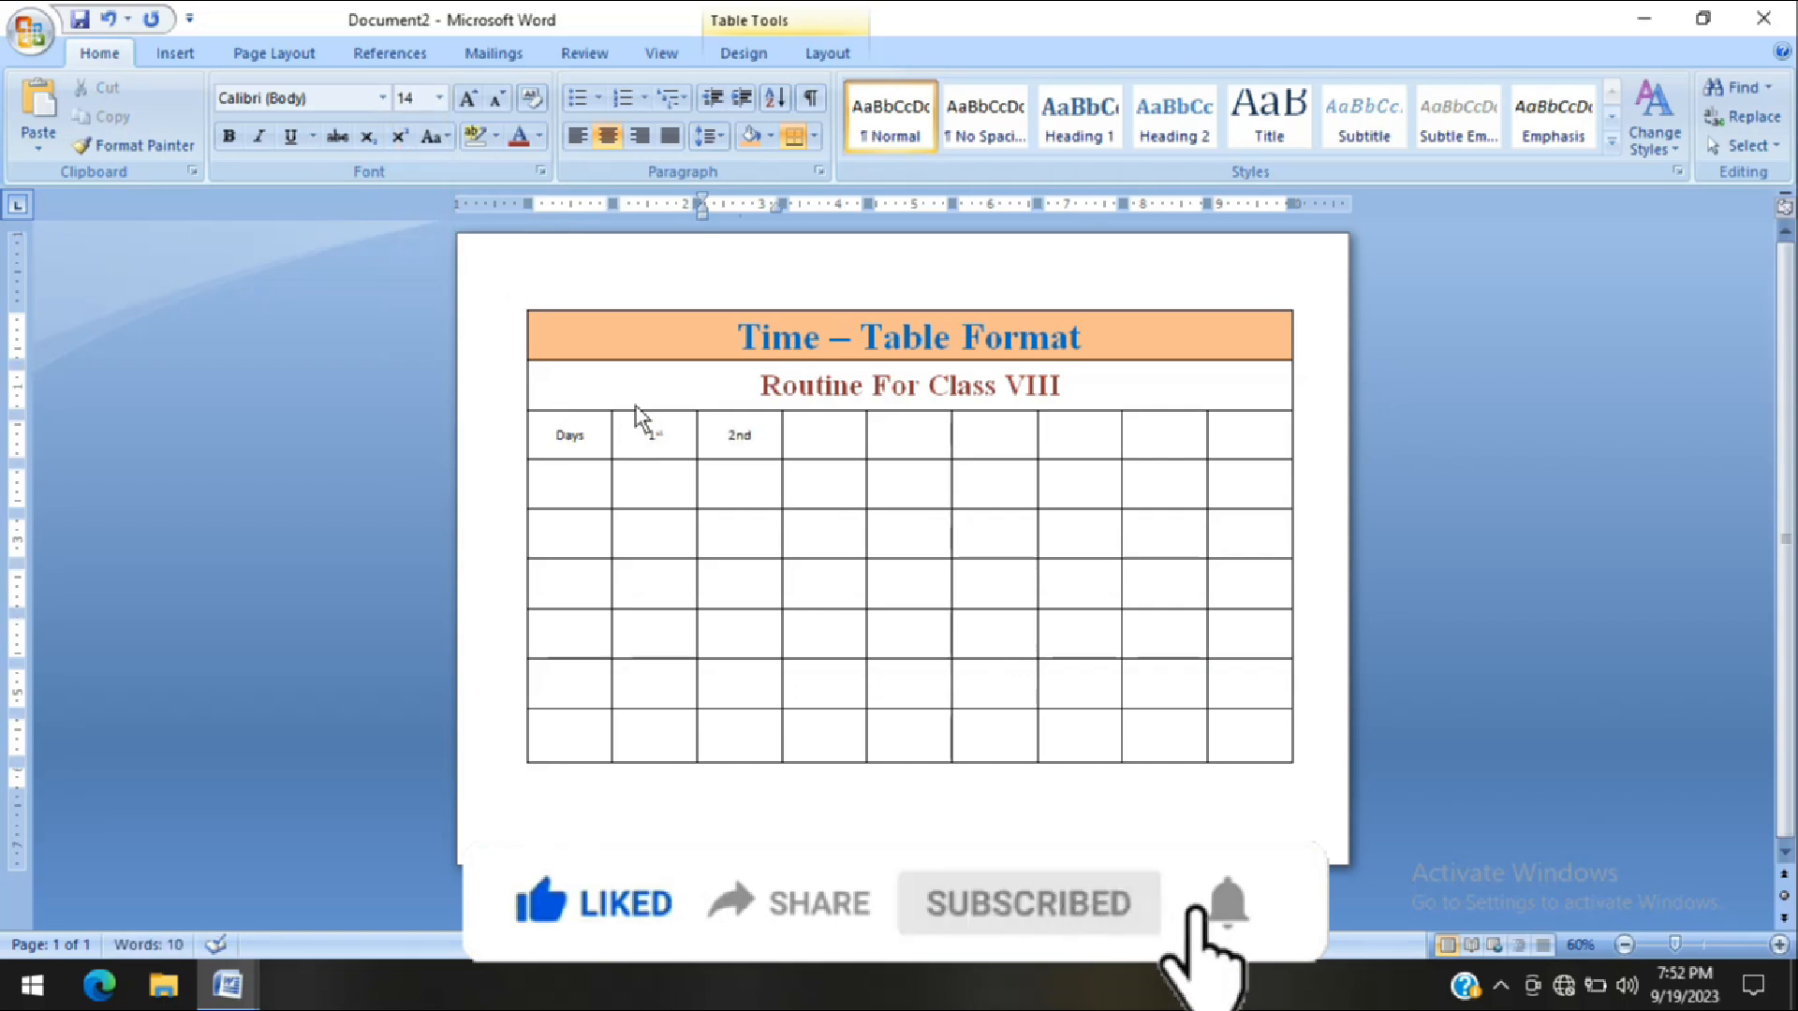
key(Tab)
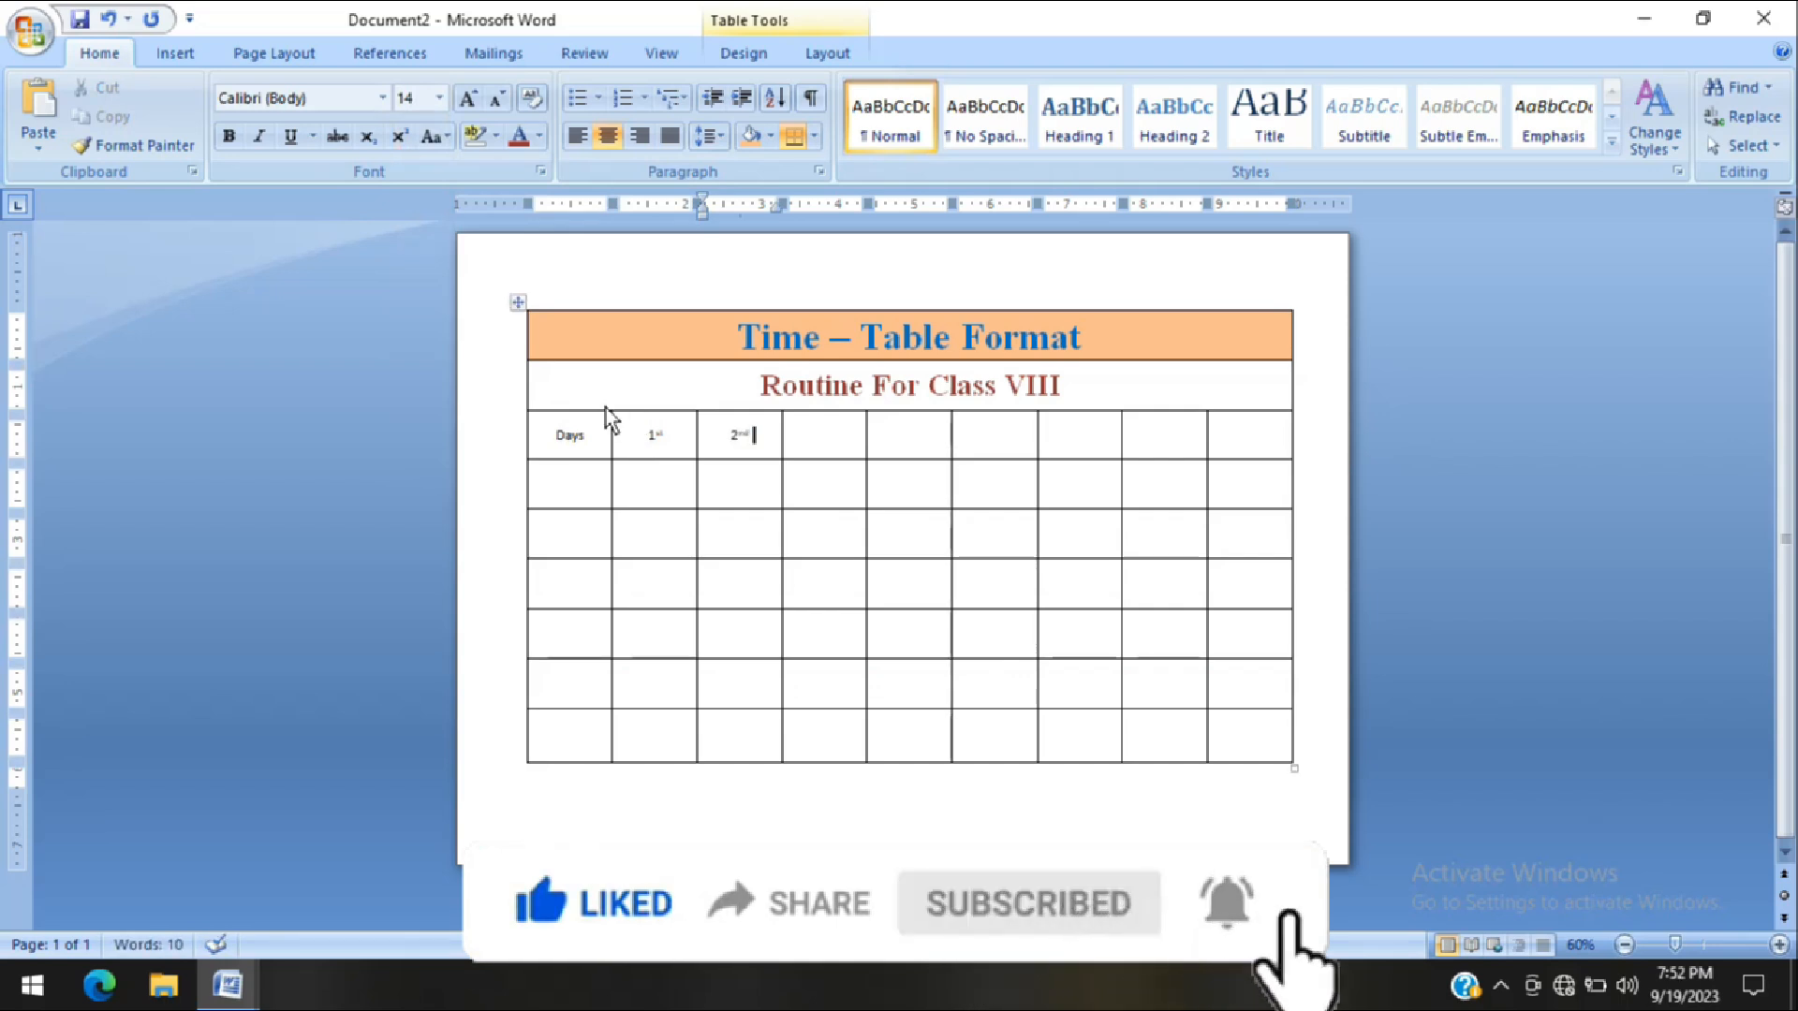
Format the whole "Days" header row in bold Times New Roman at font size 22
drag(558, 441, 1187, 723)
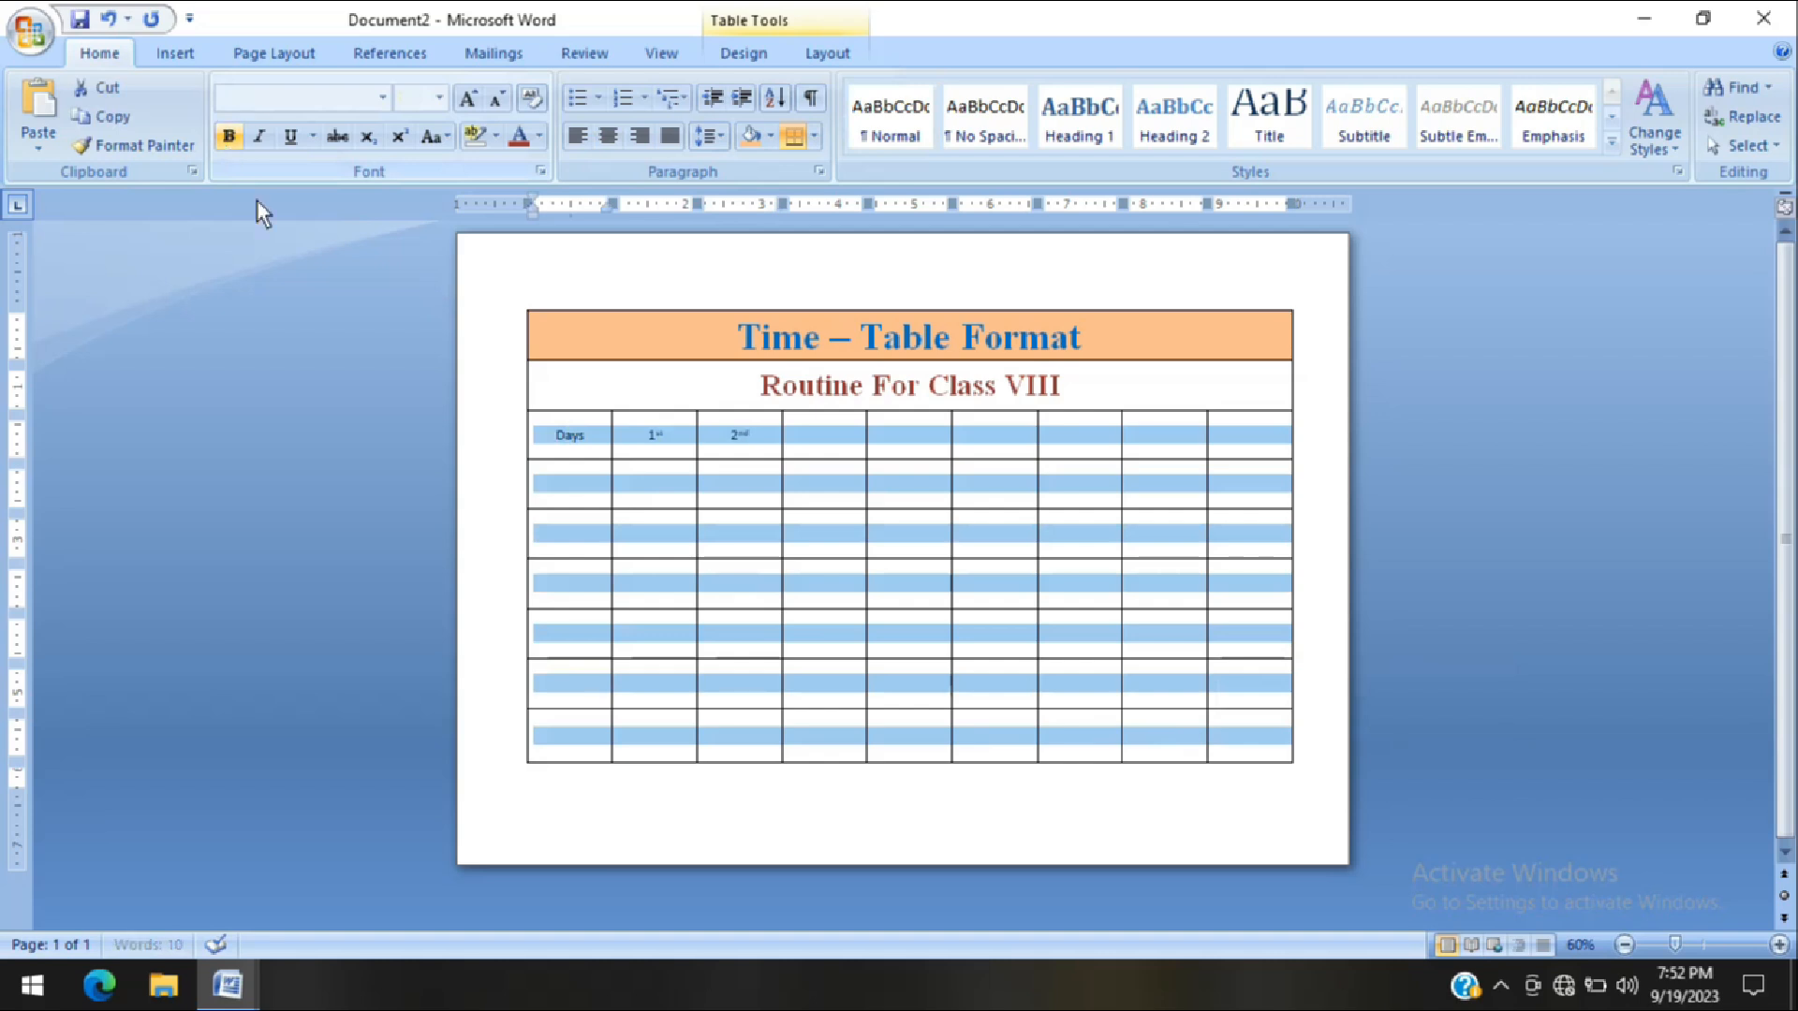
click(585, 440)
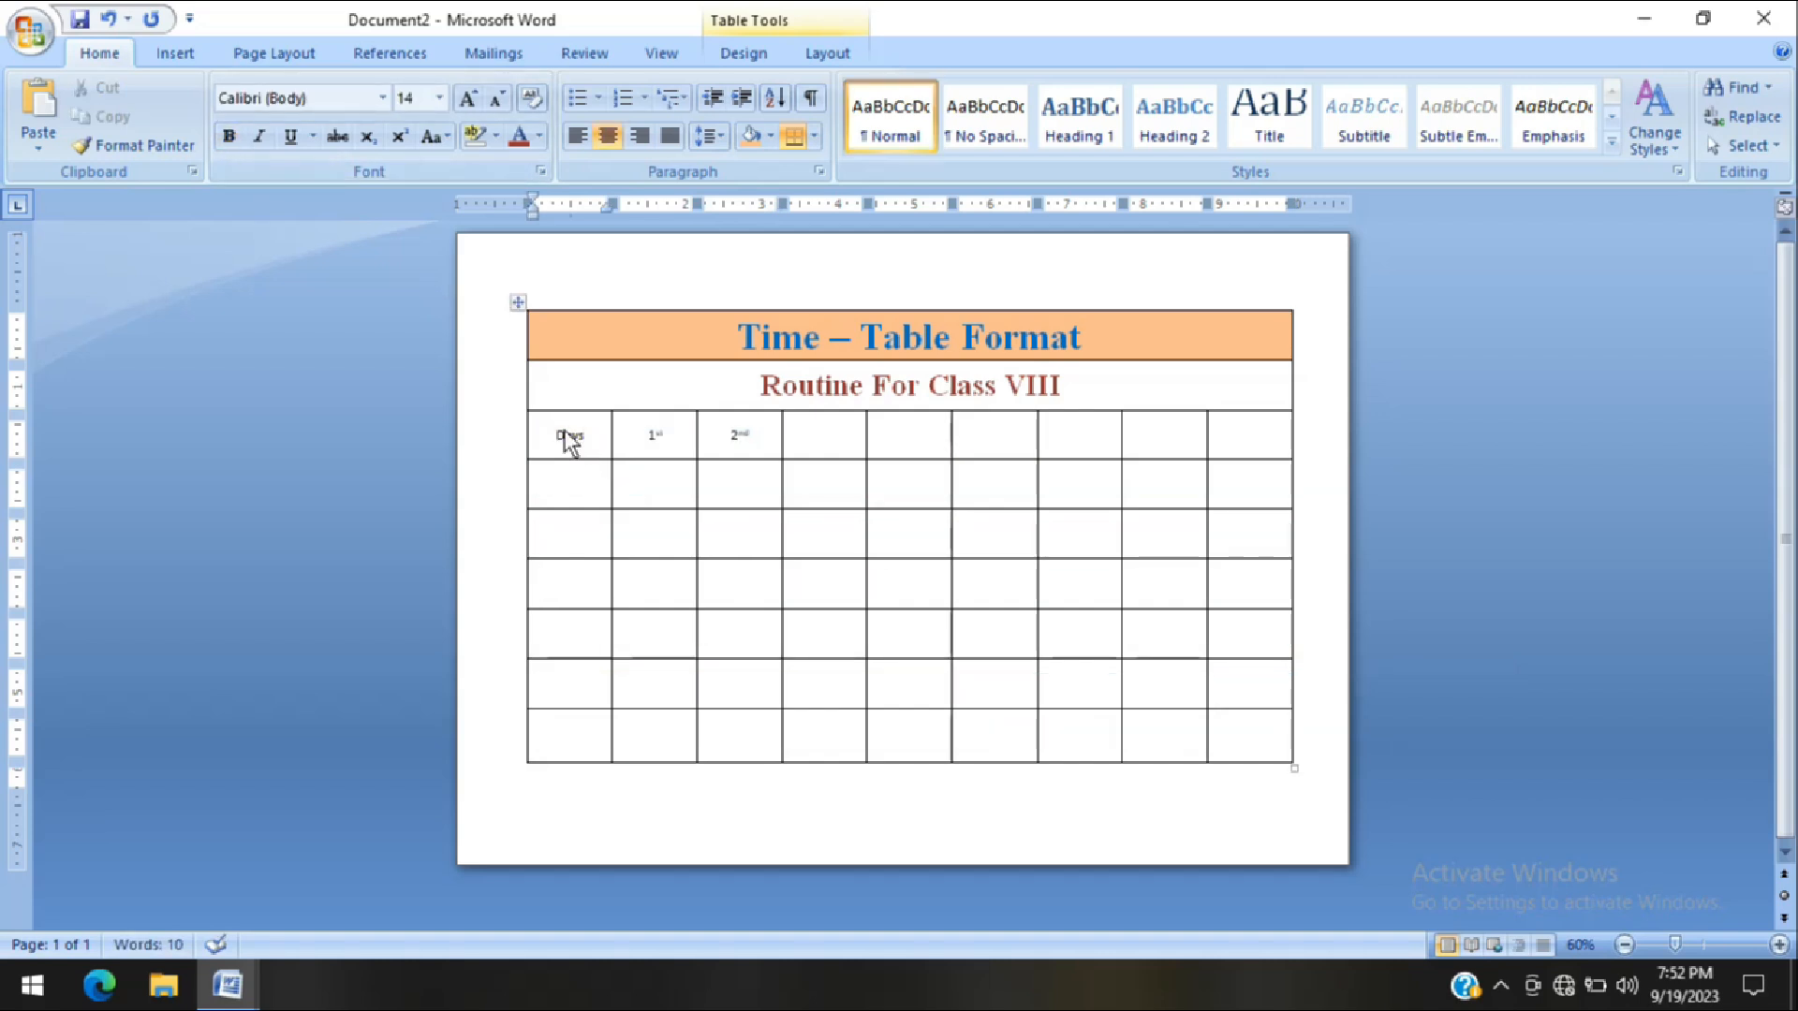
drag(586, 440, 1227, 453)
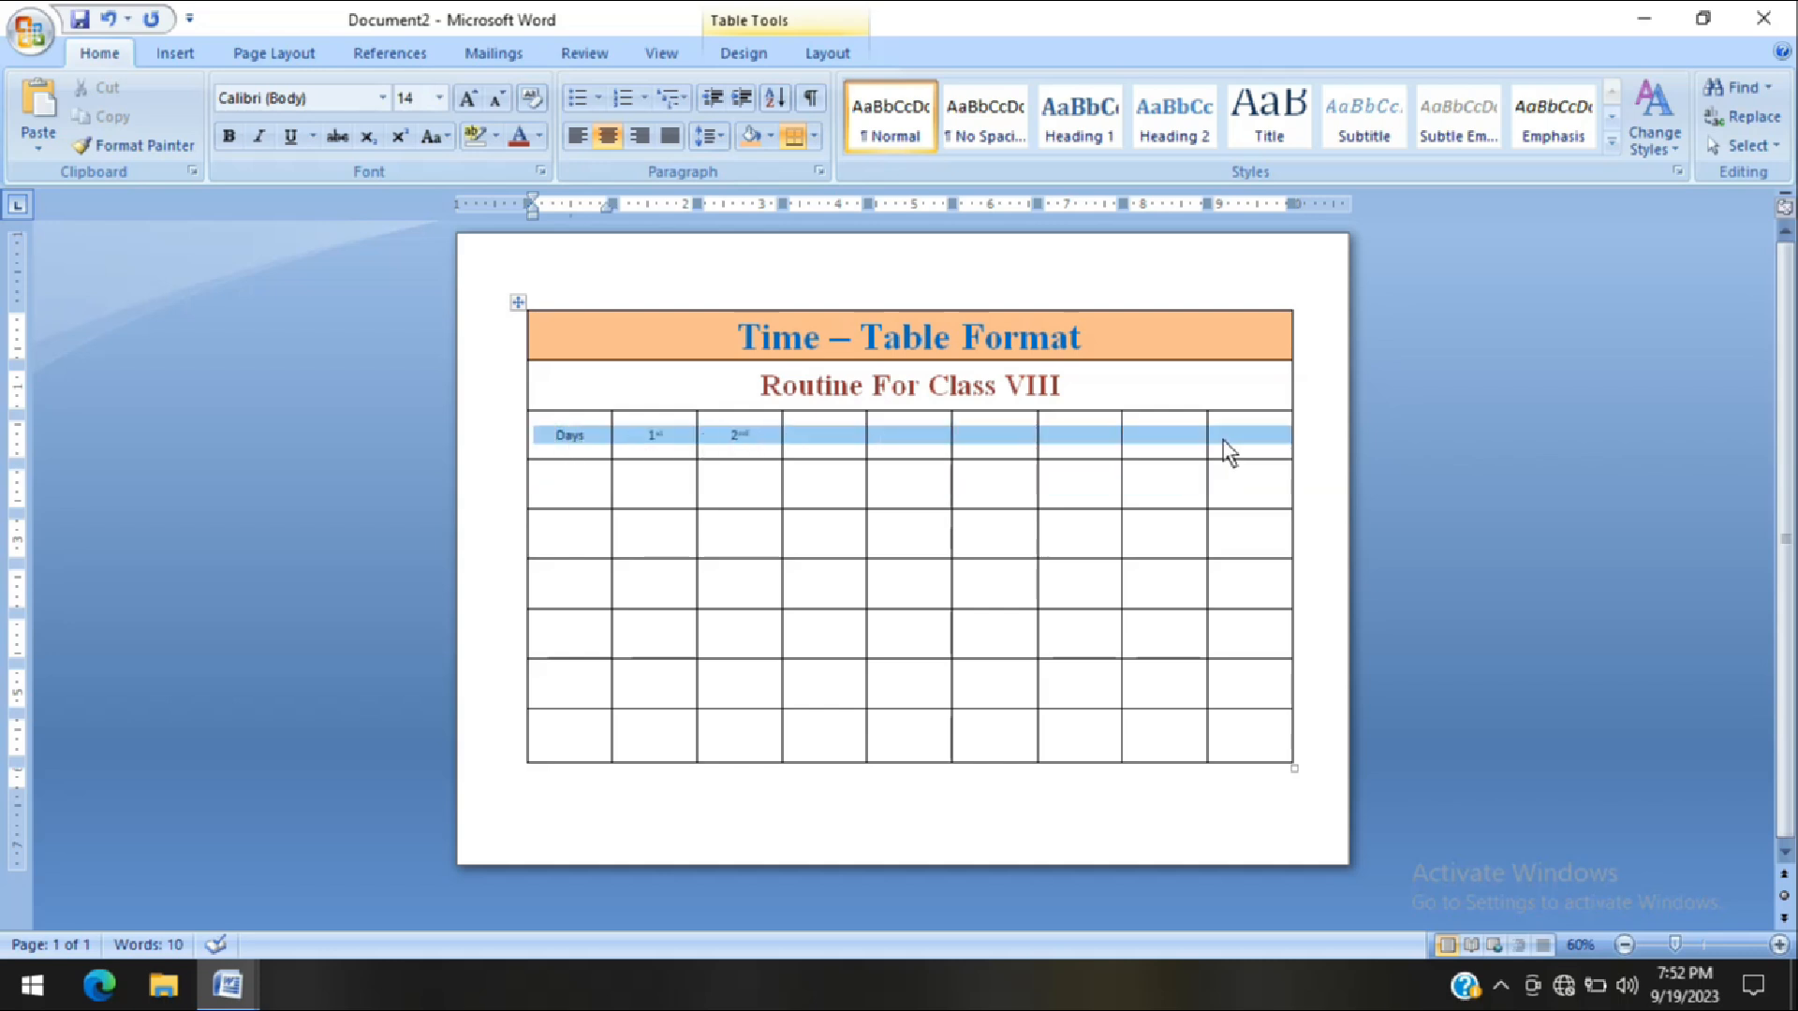
click(482, 105)
click(481, 105)
click(481, 105)
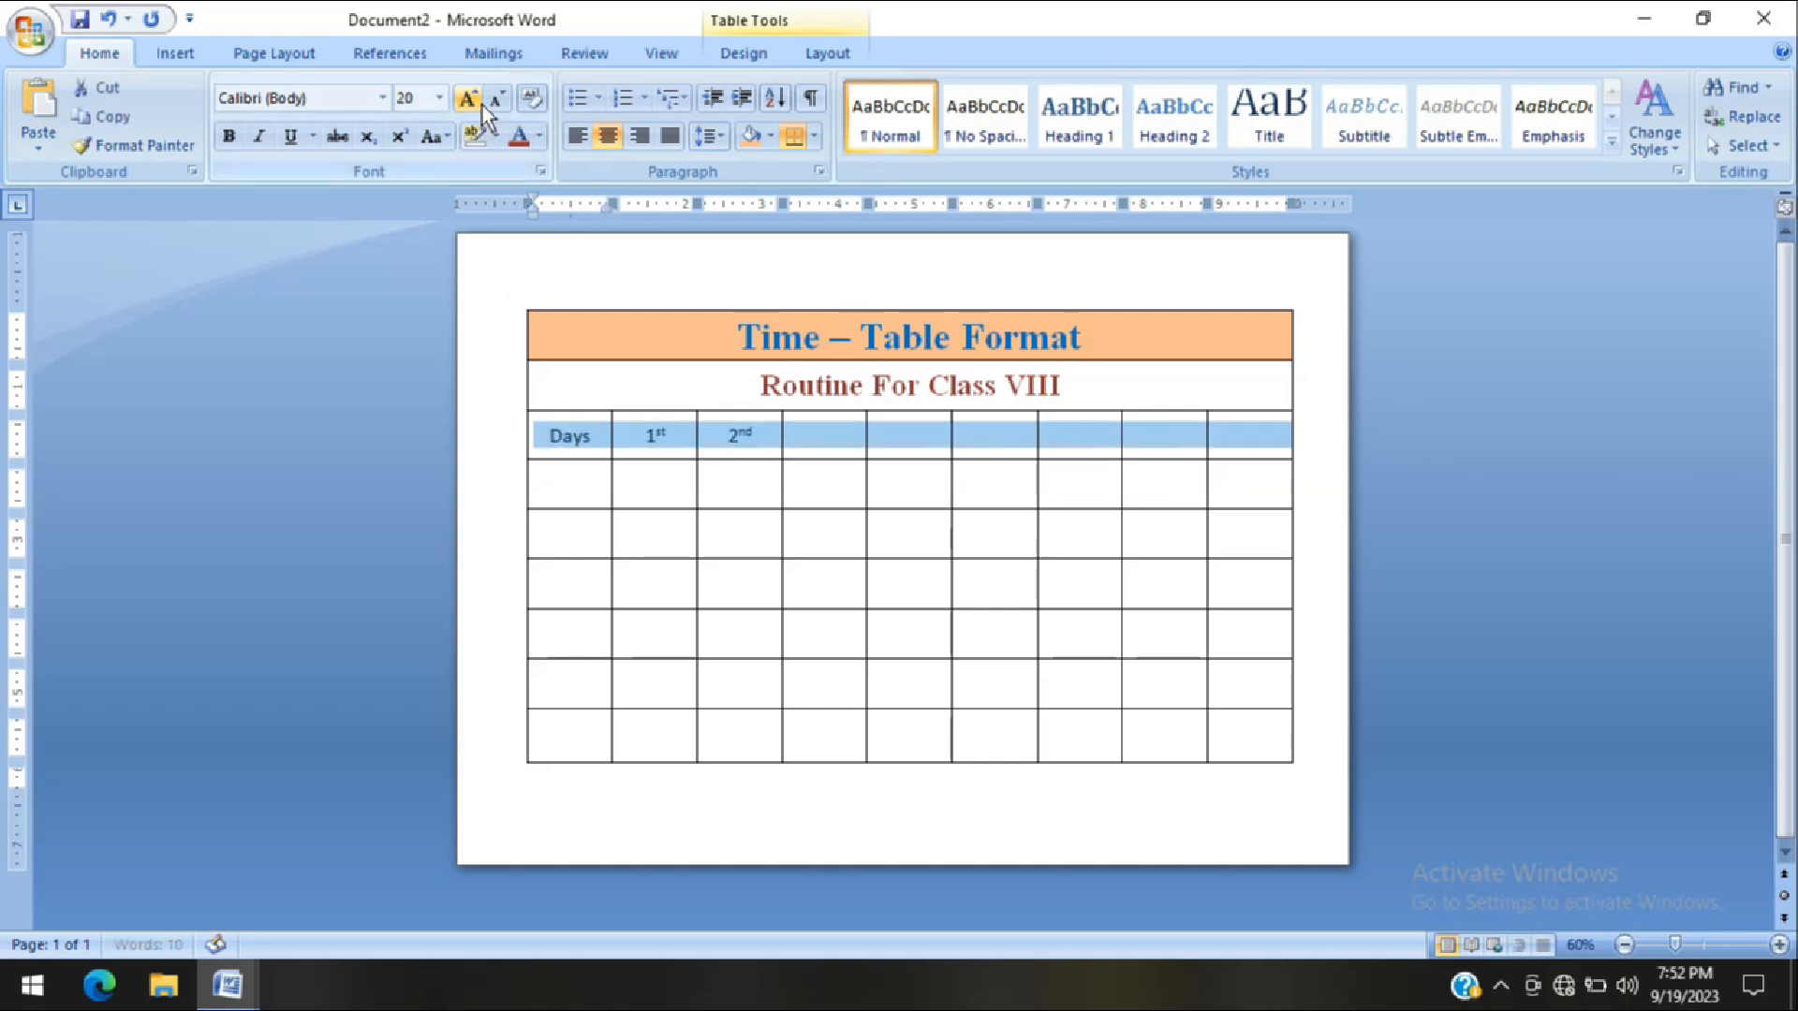
click(481, 105)
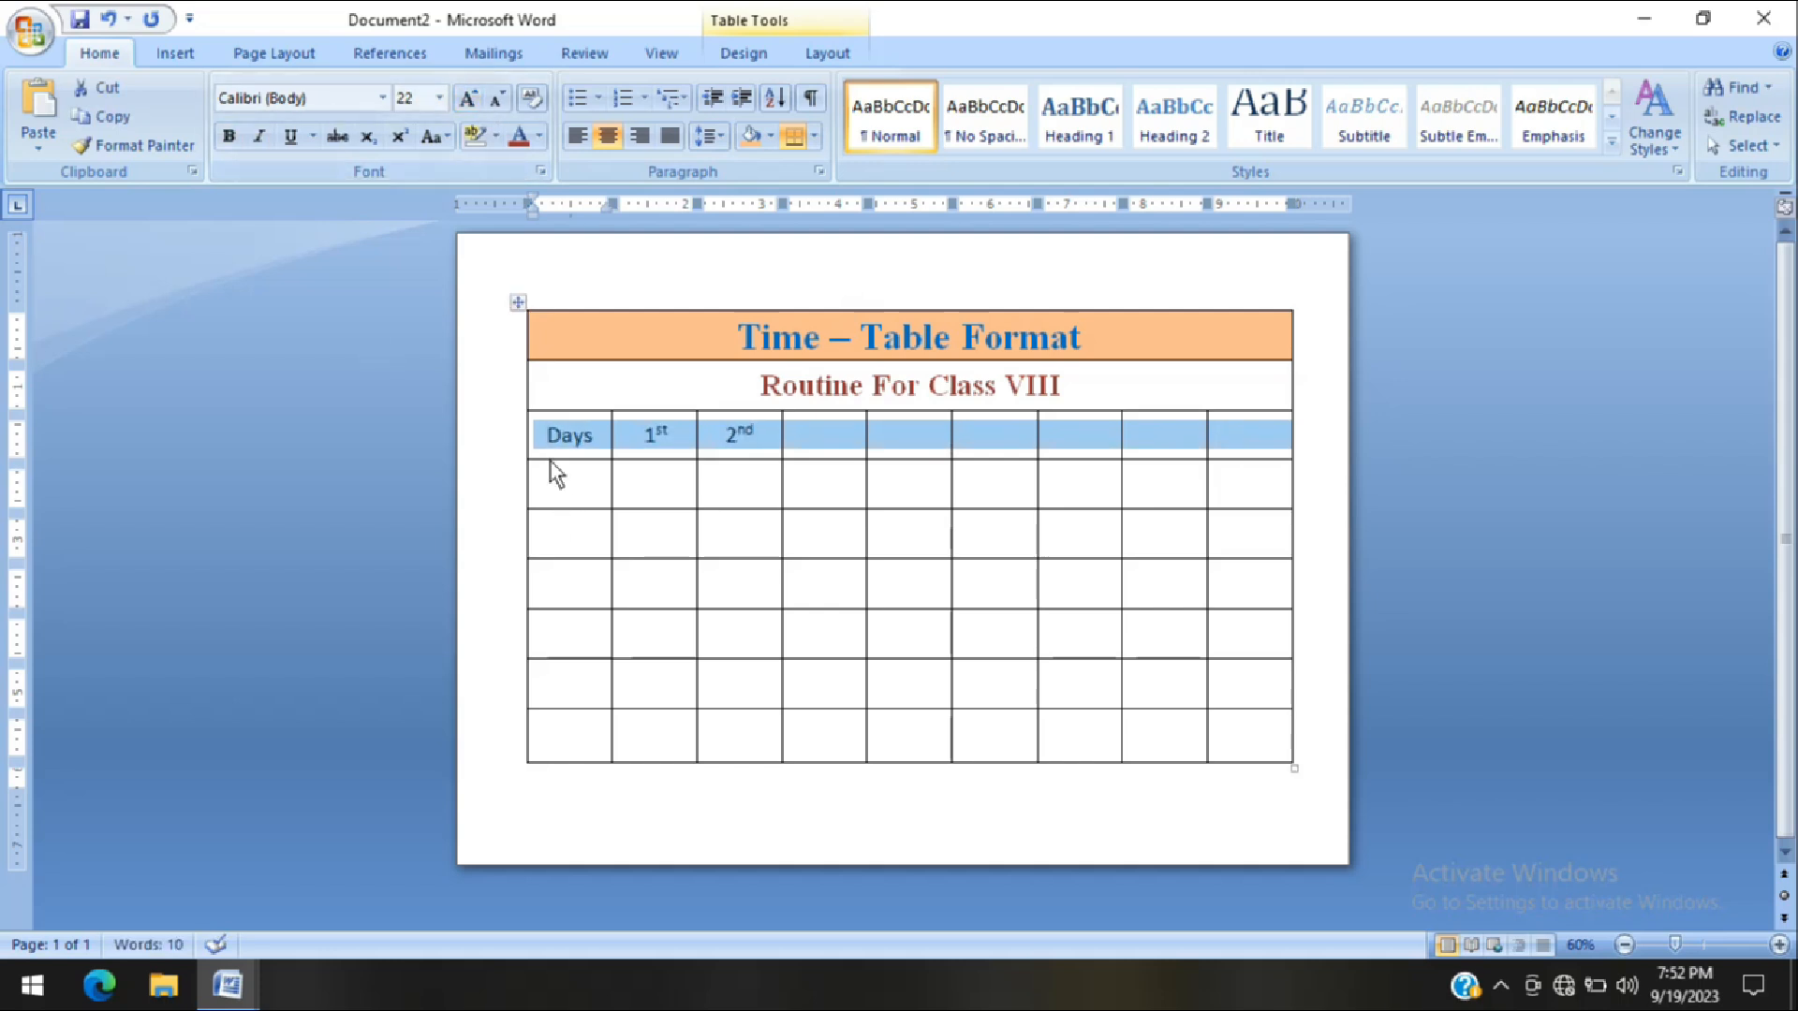
click(229, 138)
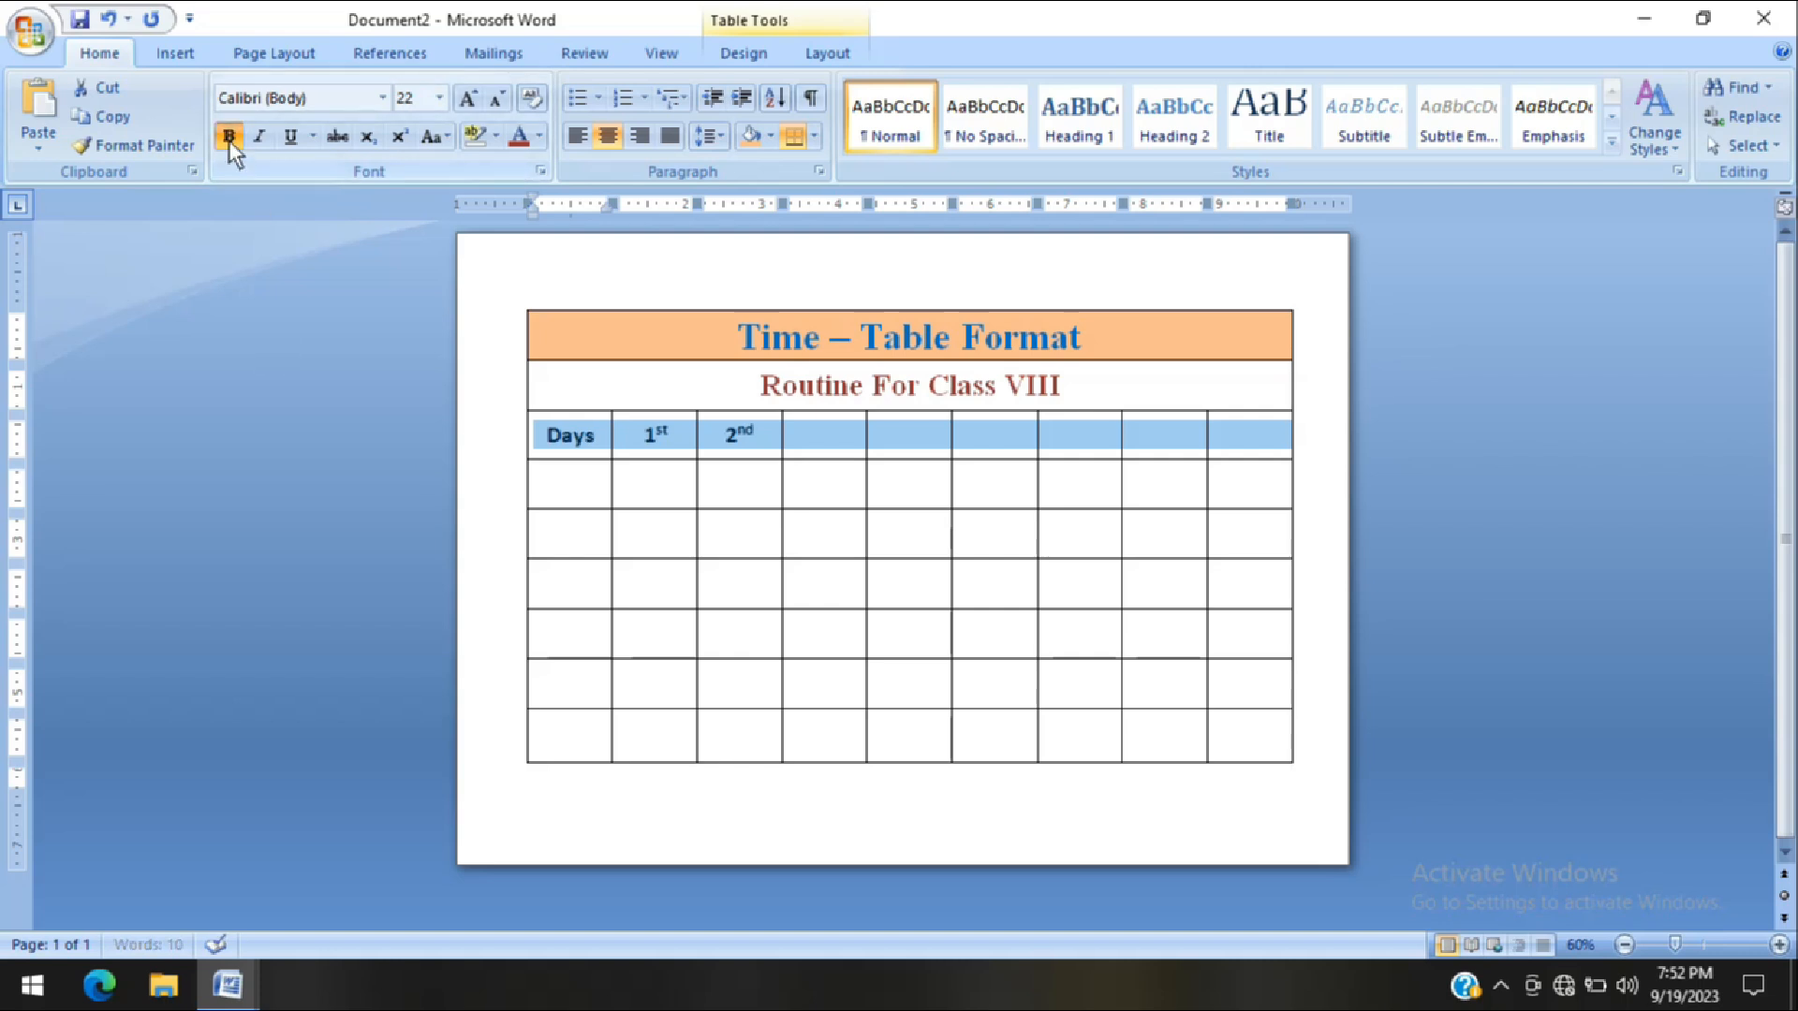
click(382, 98)
click(342, 247)
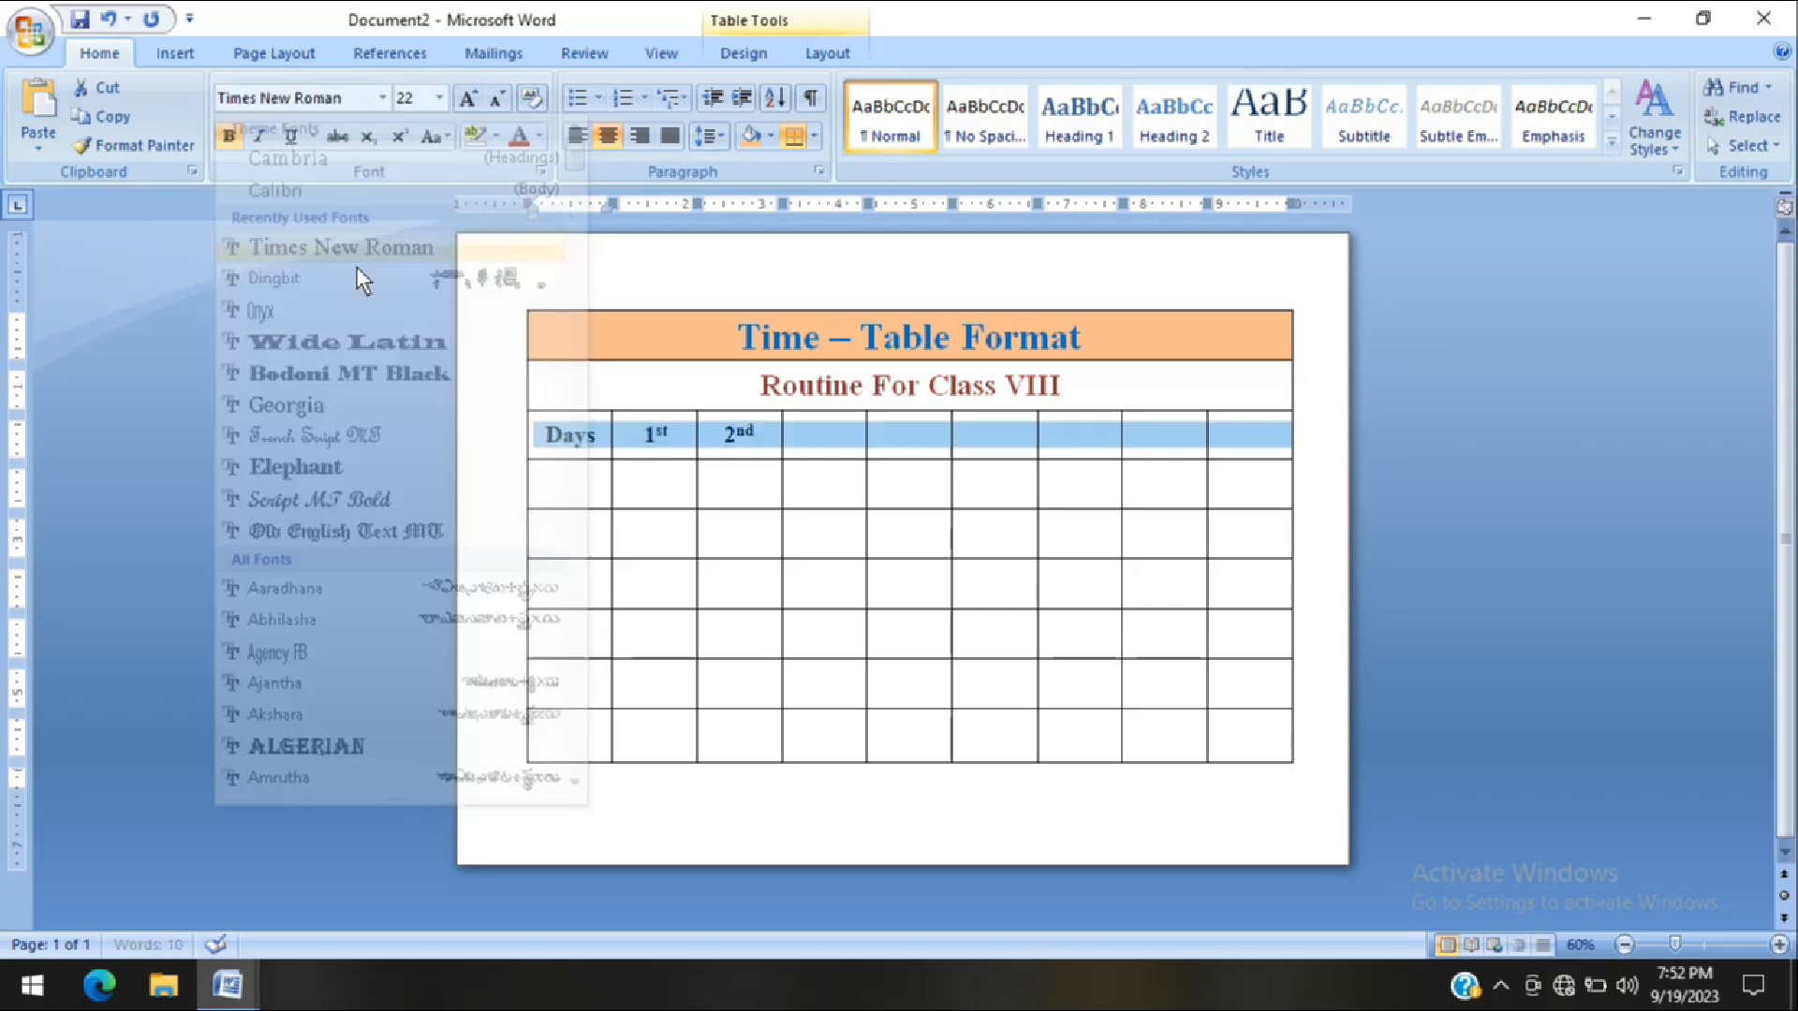
Format the six empty cells below "Days" in bold Times New Roman at font size 16
click(571, 487)
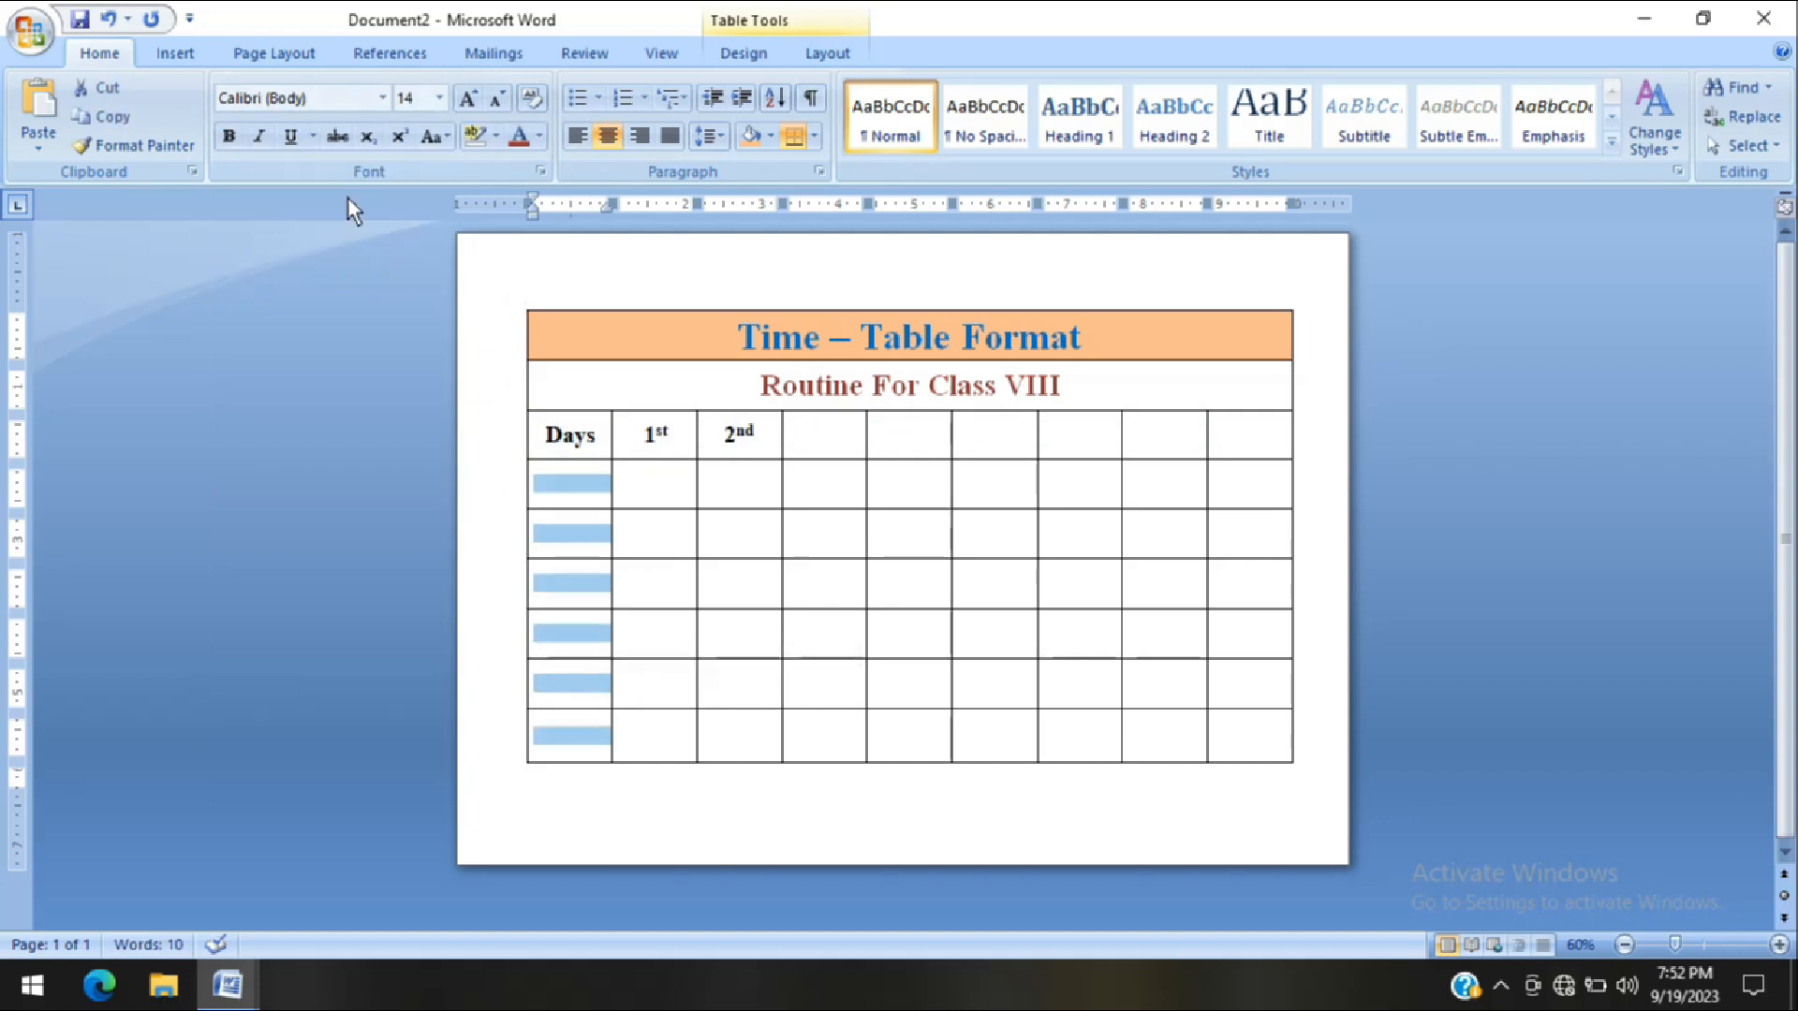
click(233, 142)
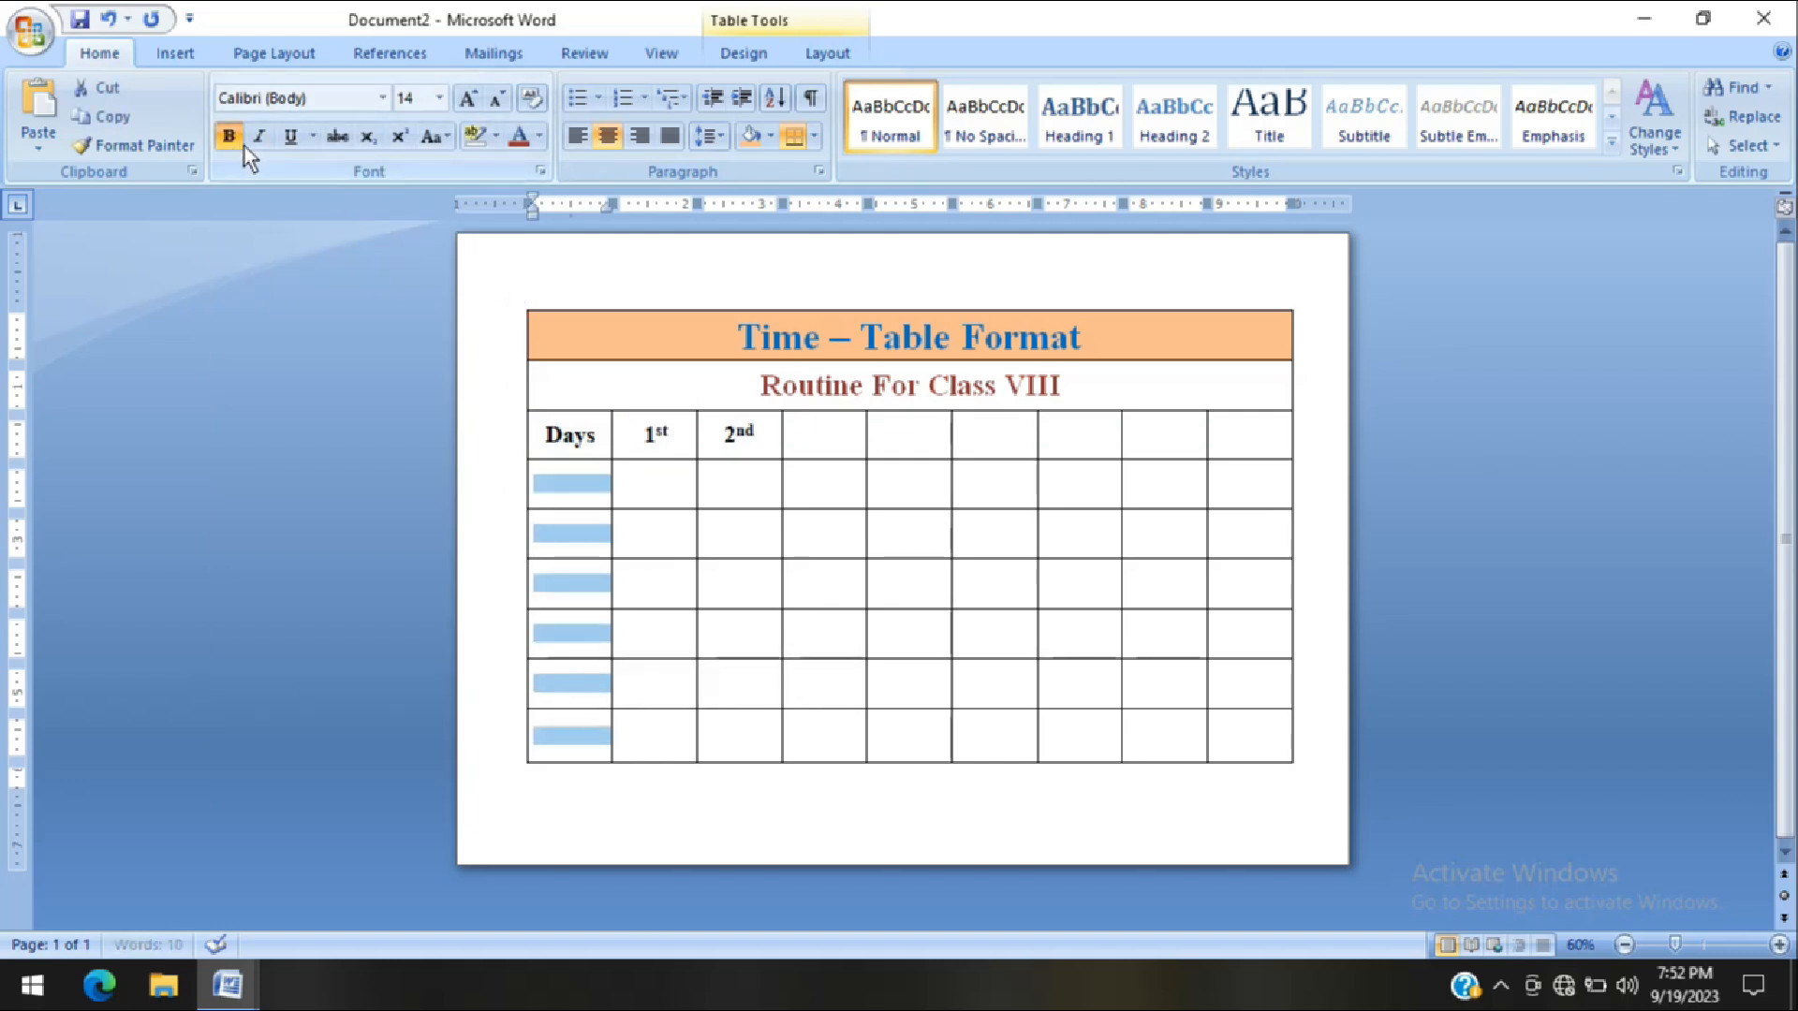
click(382, 98)
click(333, 246)
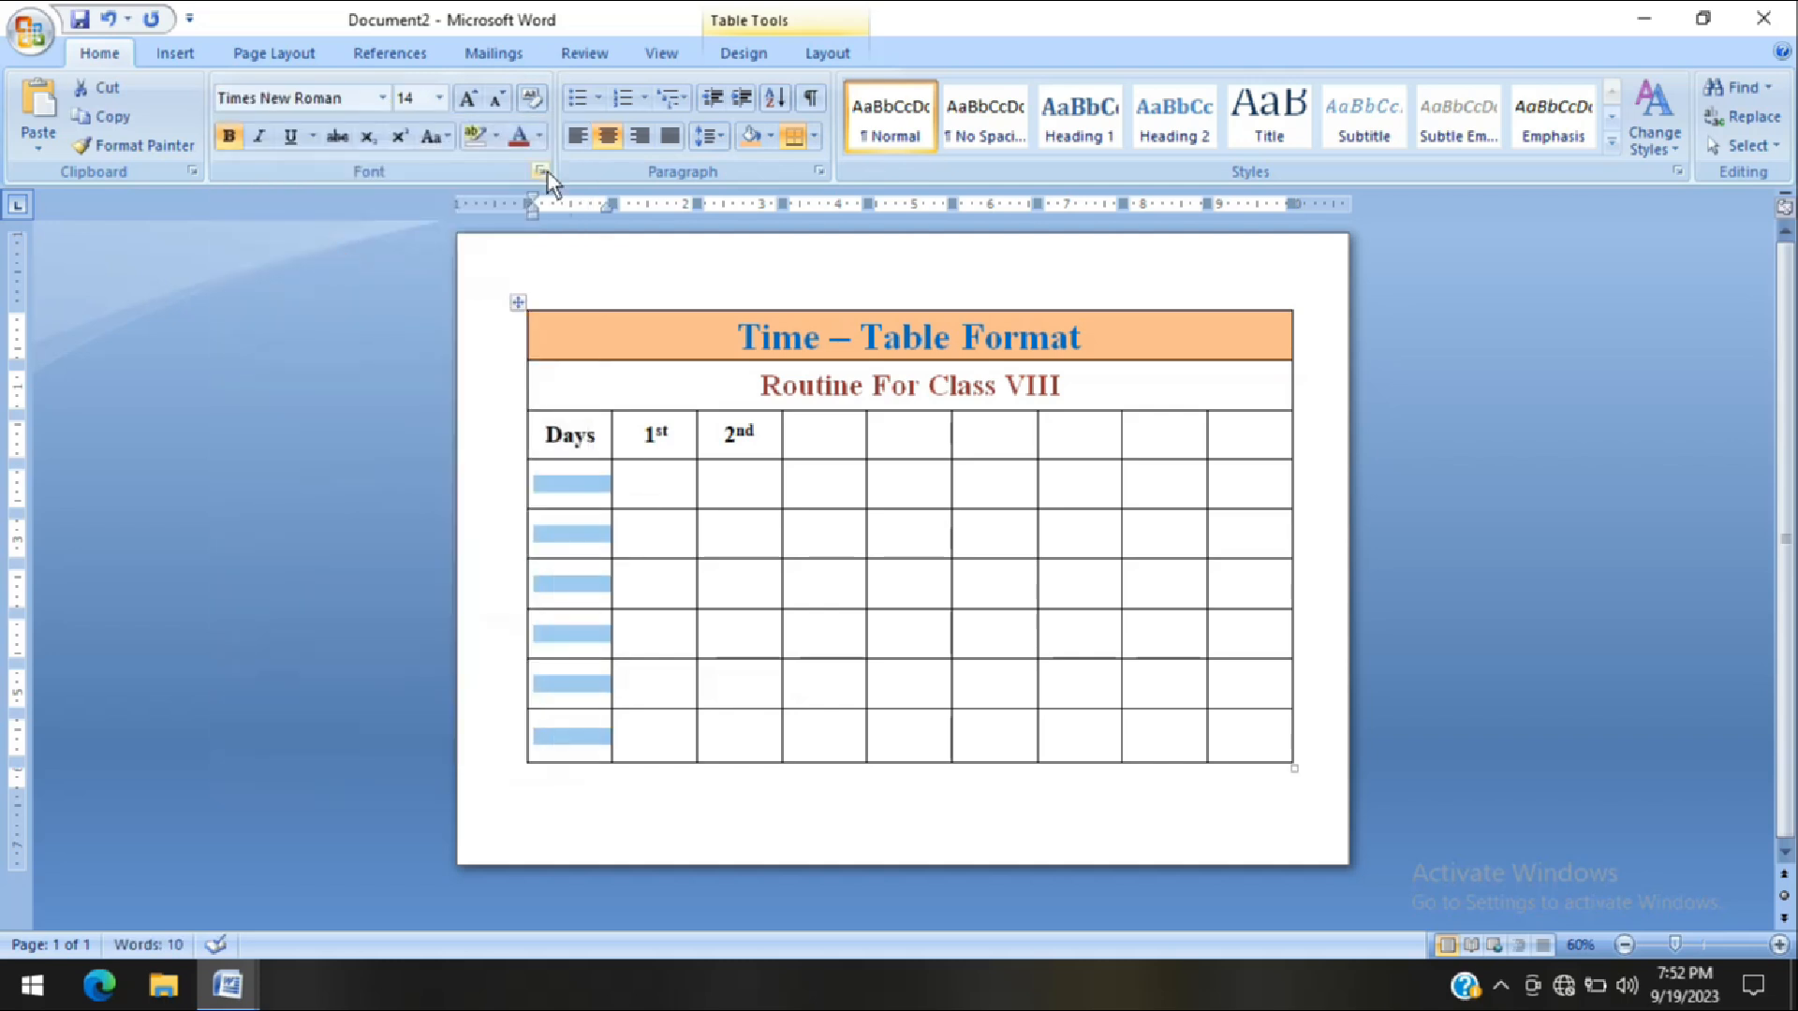
click(467, 98)
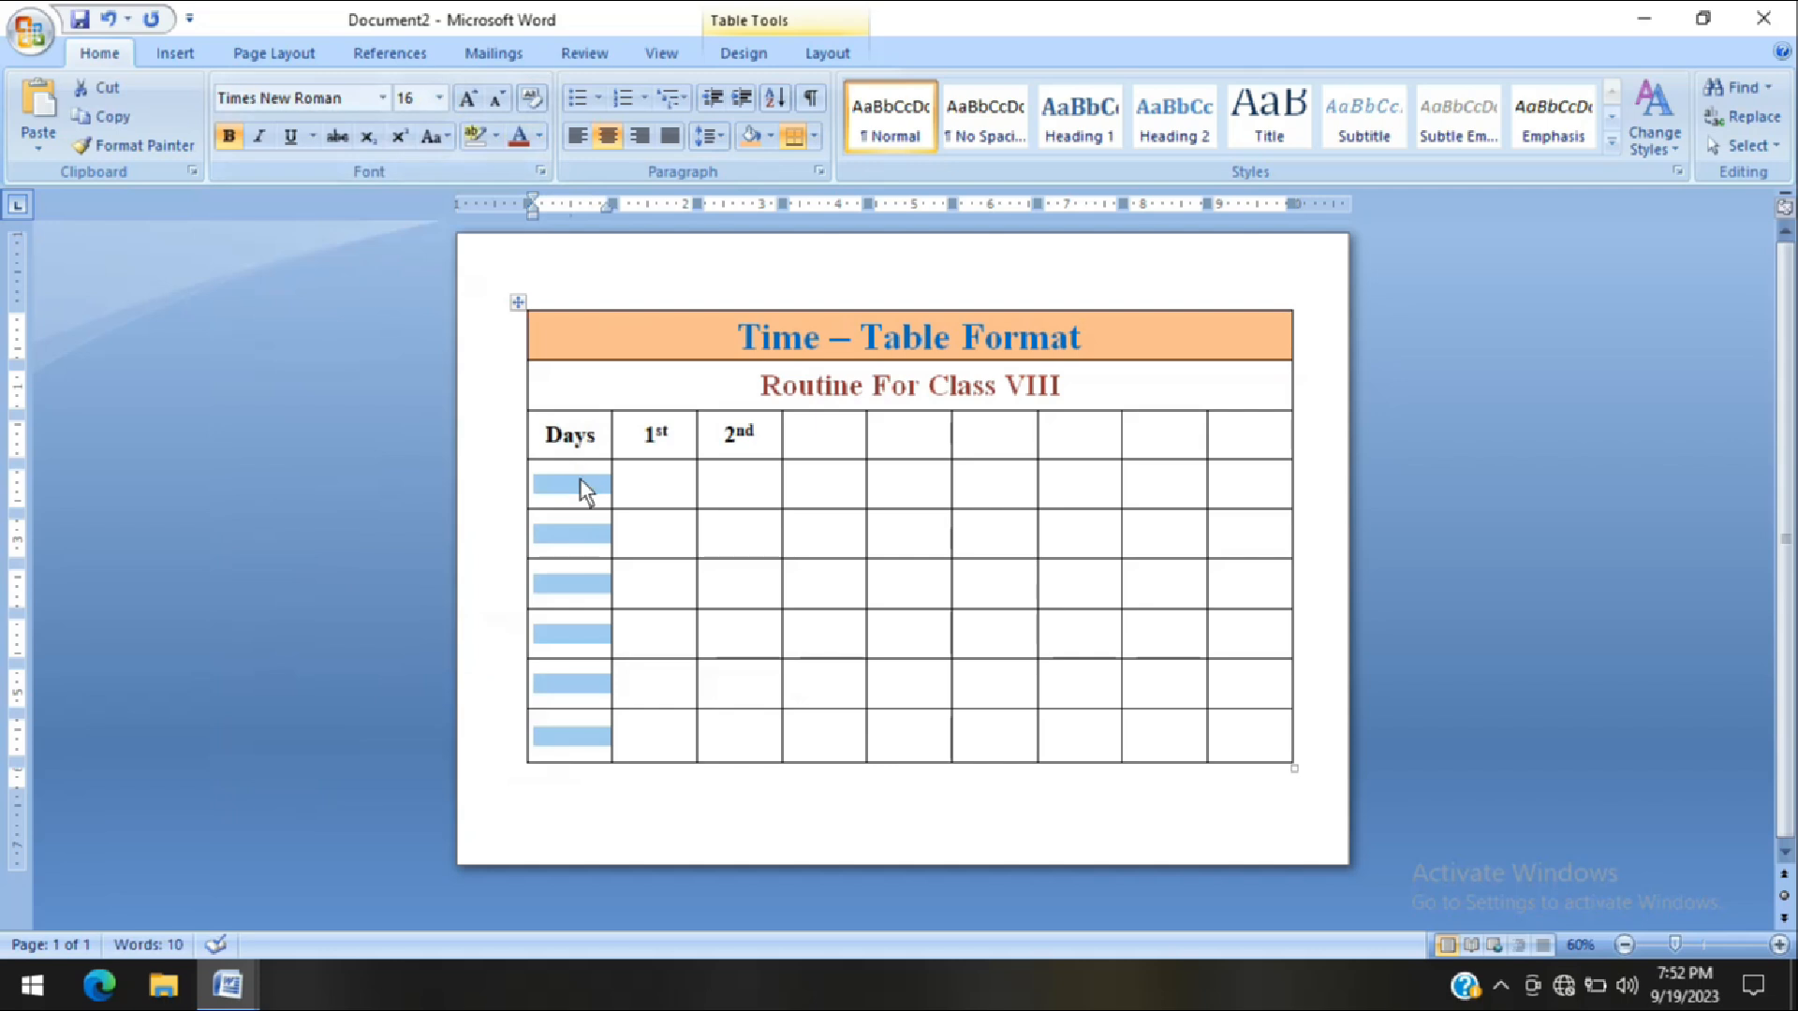
Fill the first three cells below "Days" with Monday, Tuesday and Wednesday
click(580, 478)
text(Mon)
key(Return)
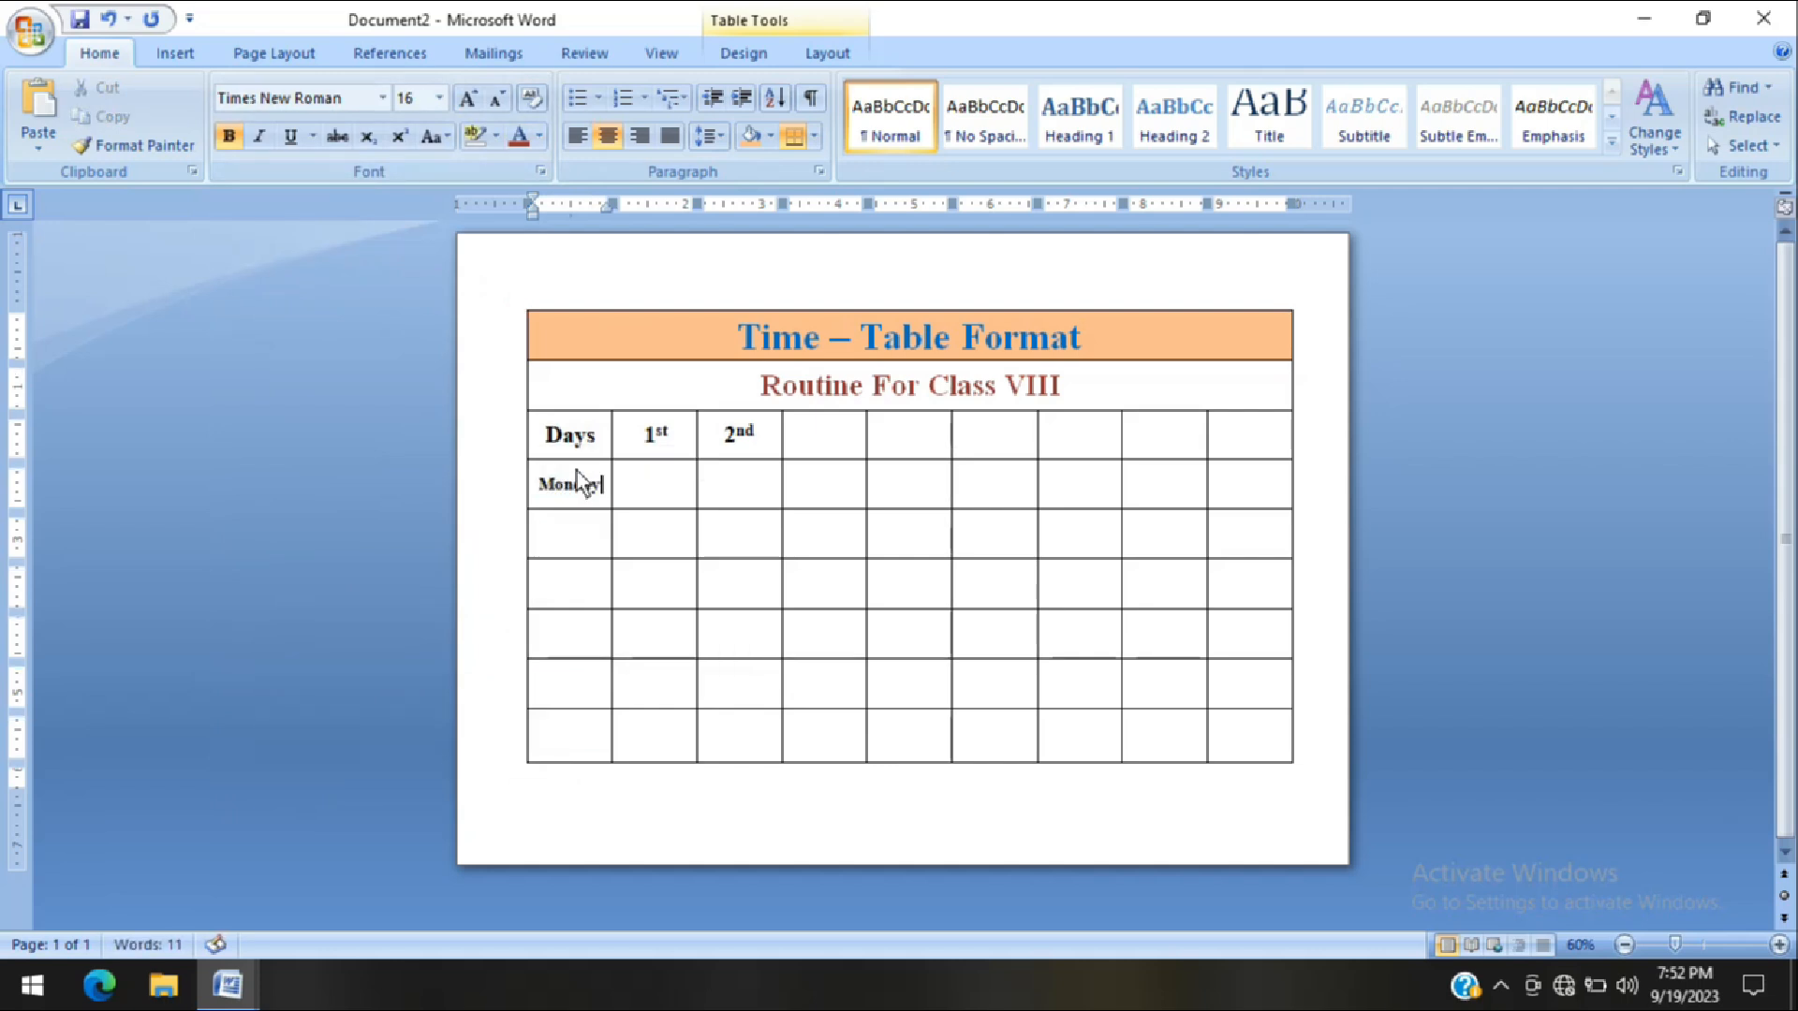
key(Down)
text(Tues)
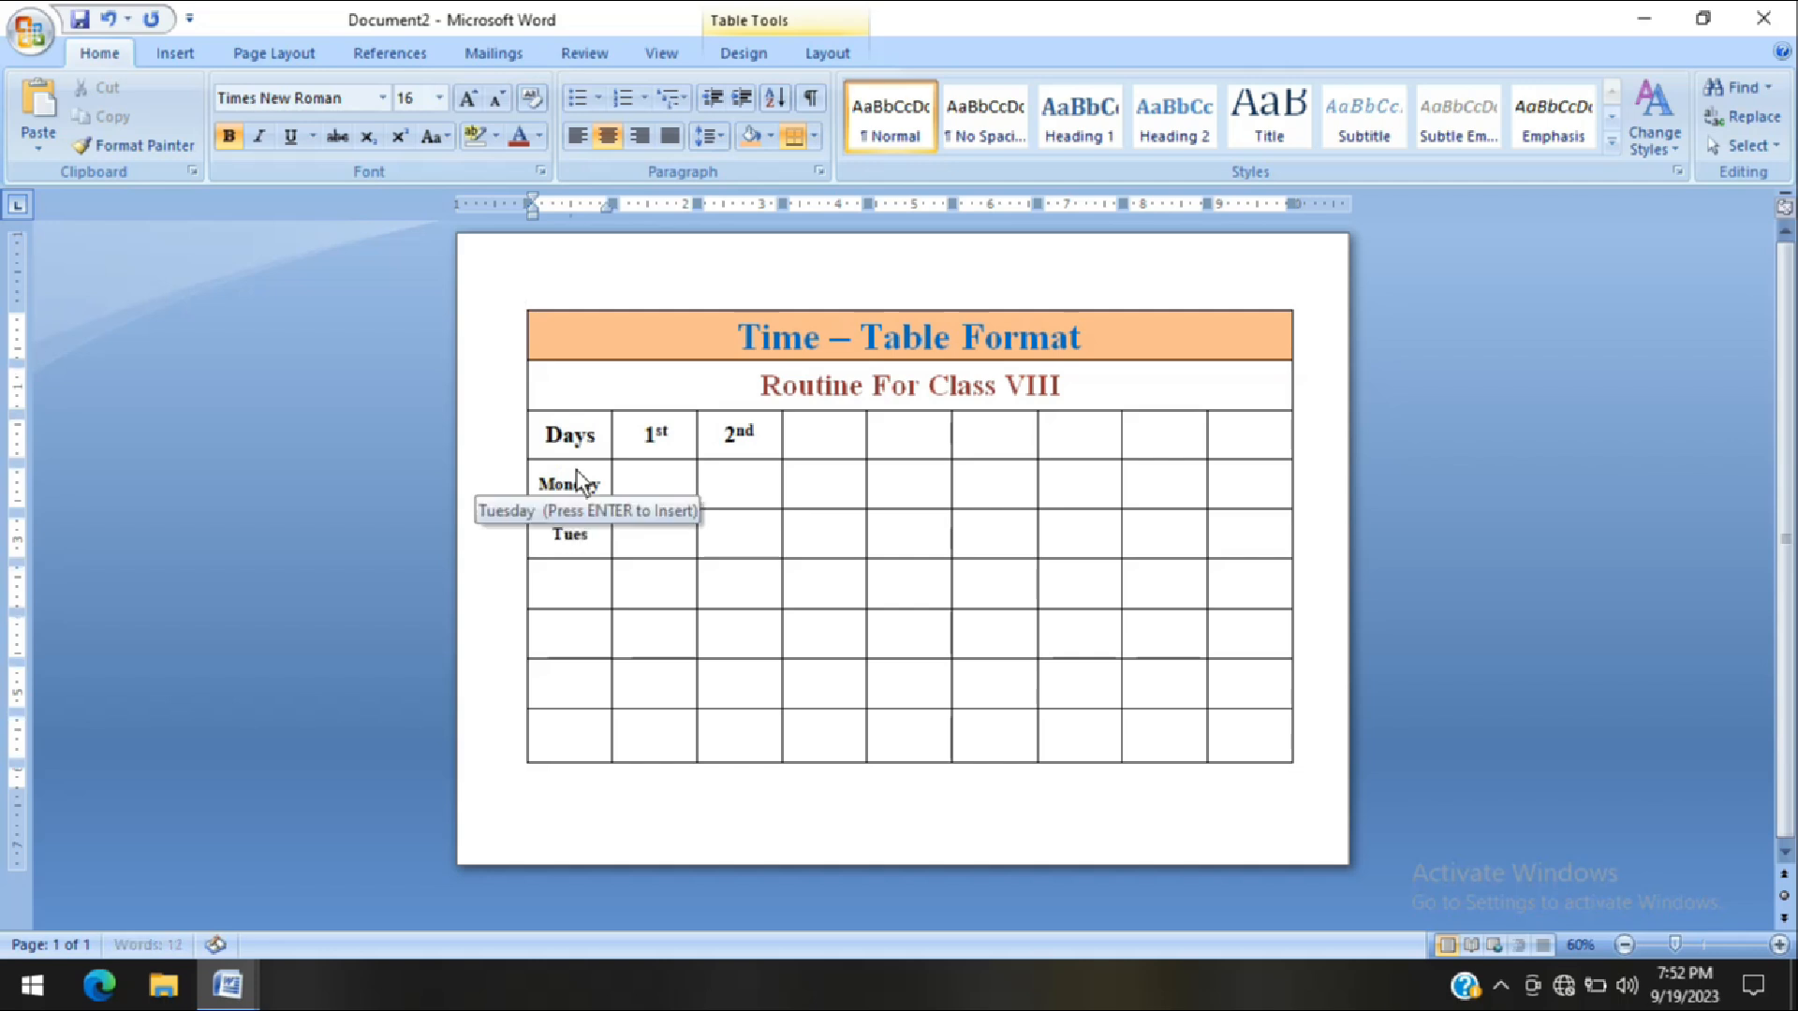
key(Return)
key(Down)
text(Wednesd)
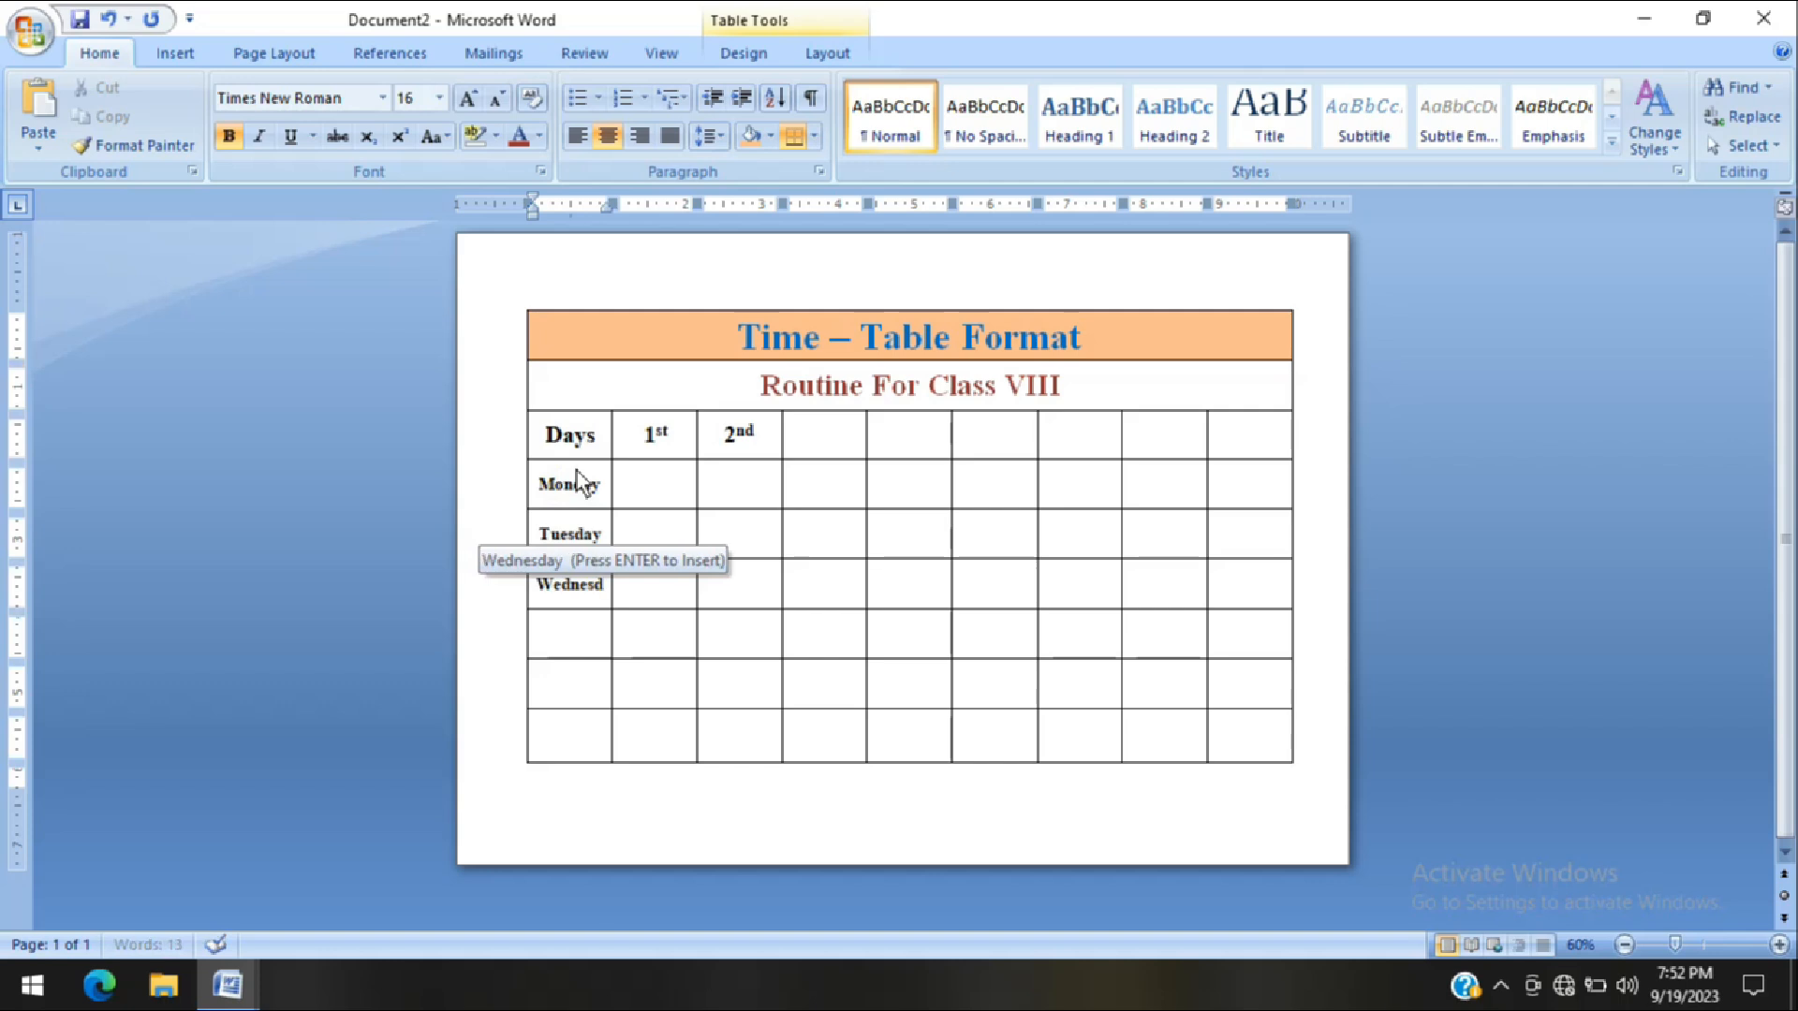
key(Return)
Fill the remaining three cells of the "Days" column with Thursday, Friday and Saturday
key(Down)
text(Thursa)
key(BackSpace)
key(Return)
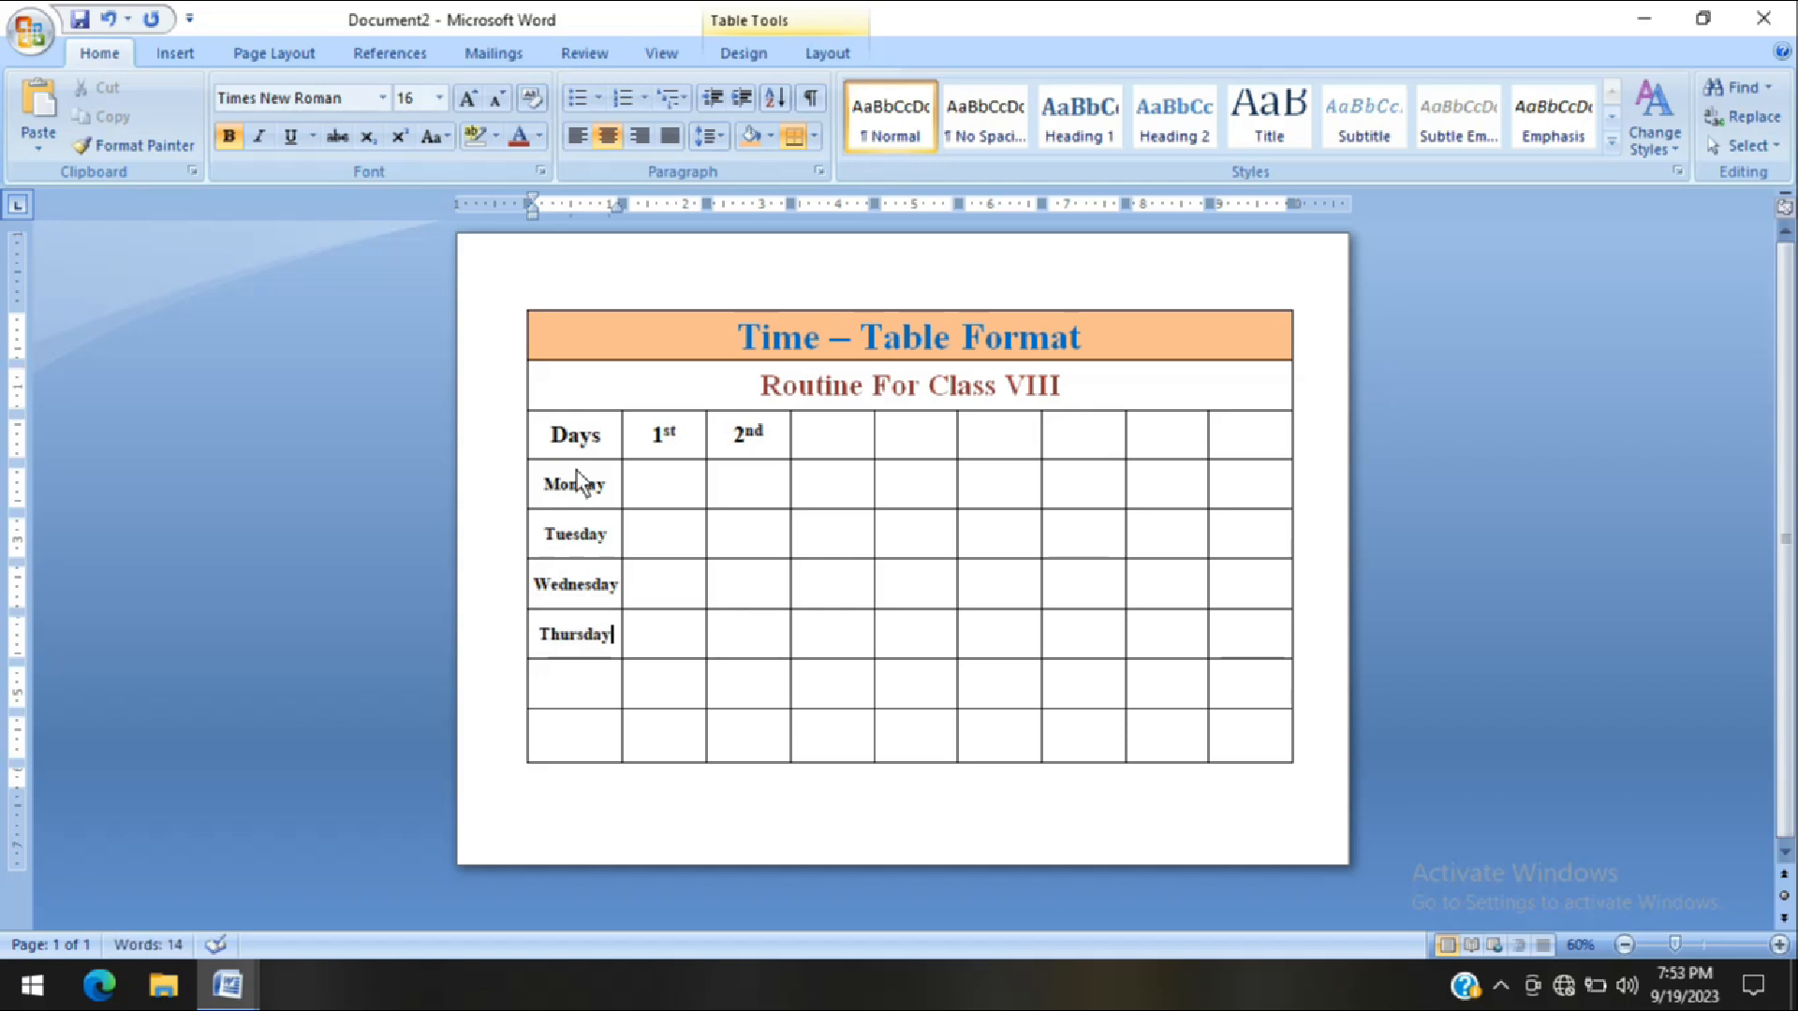
key(Down)
text(Friday)
key(Down)
text(Satur)
key(Return)
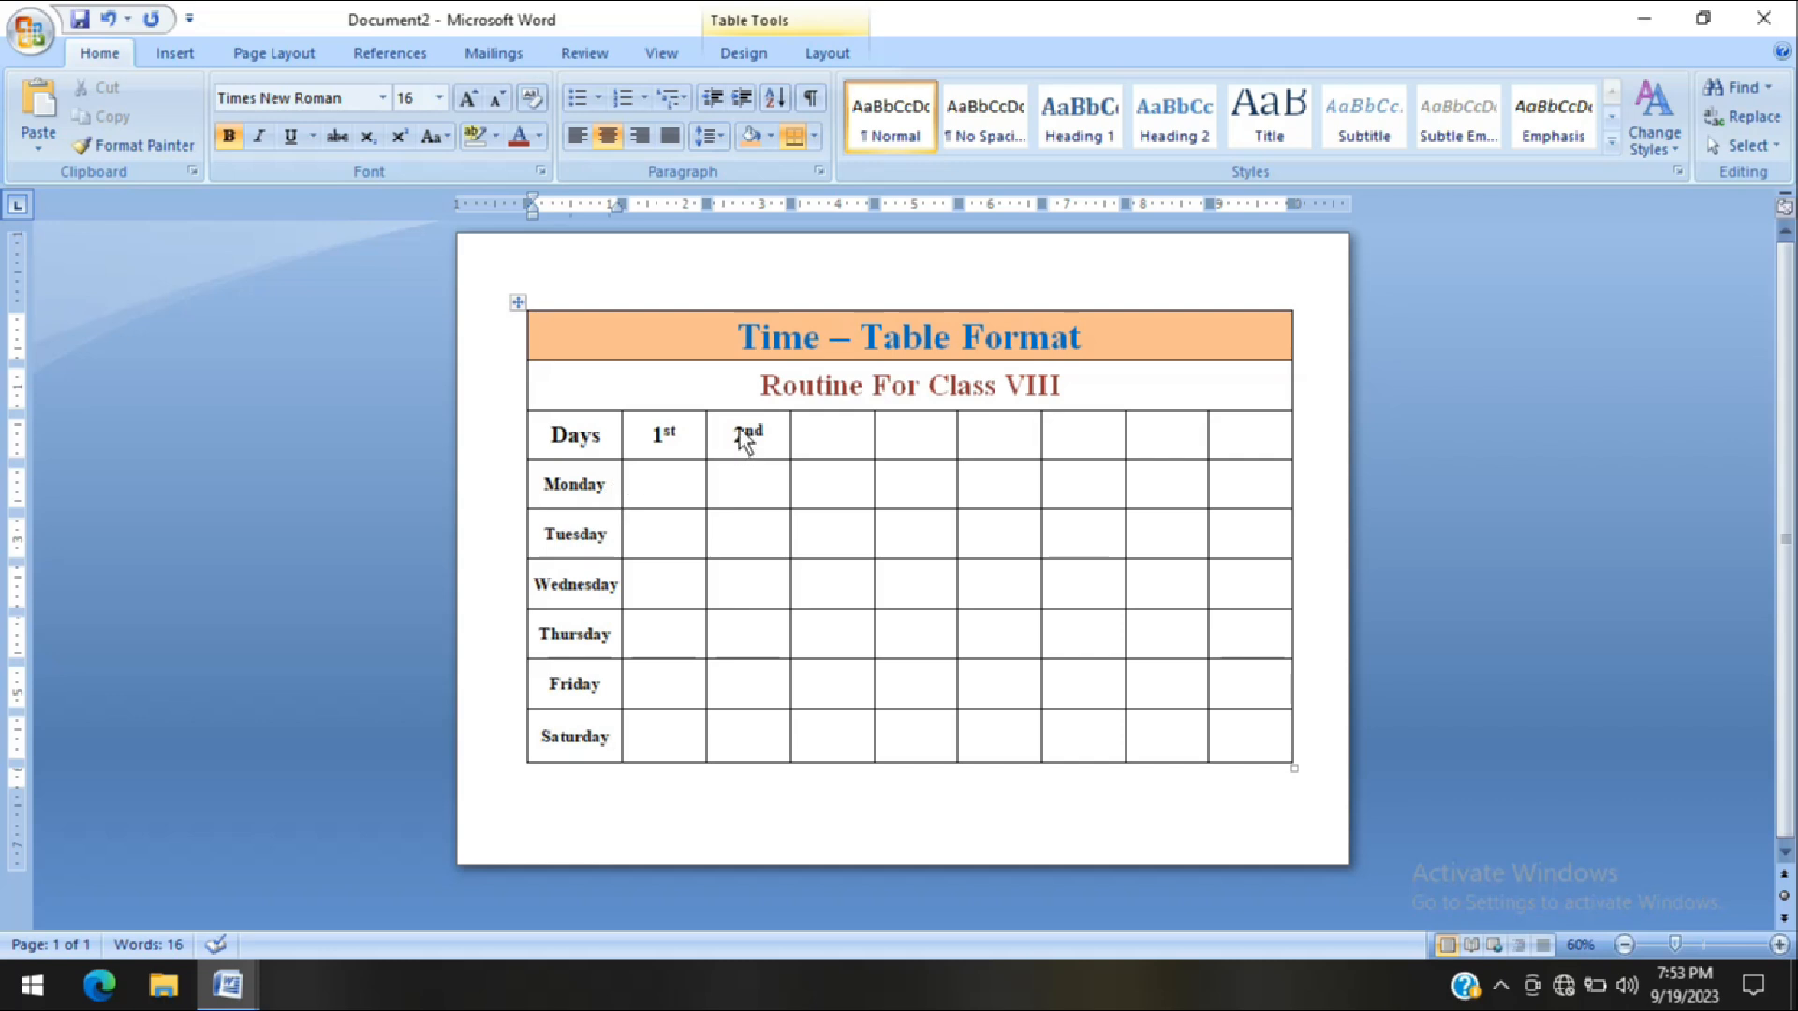
Enter the headings "3rd" and "4th" in the next two cells of the header row
click(839, 436)
text(3rd)
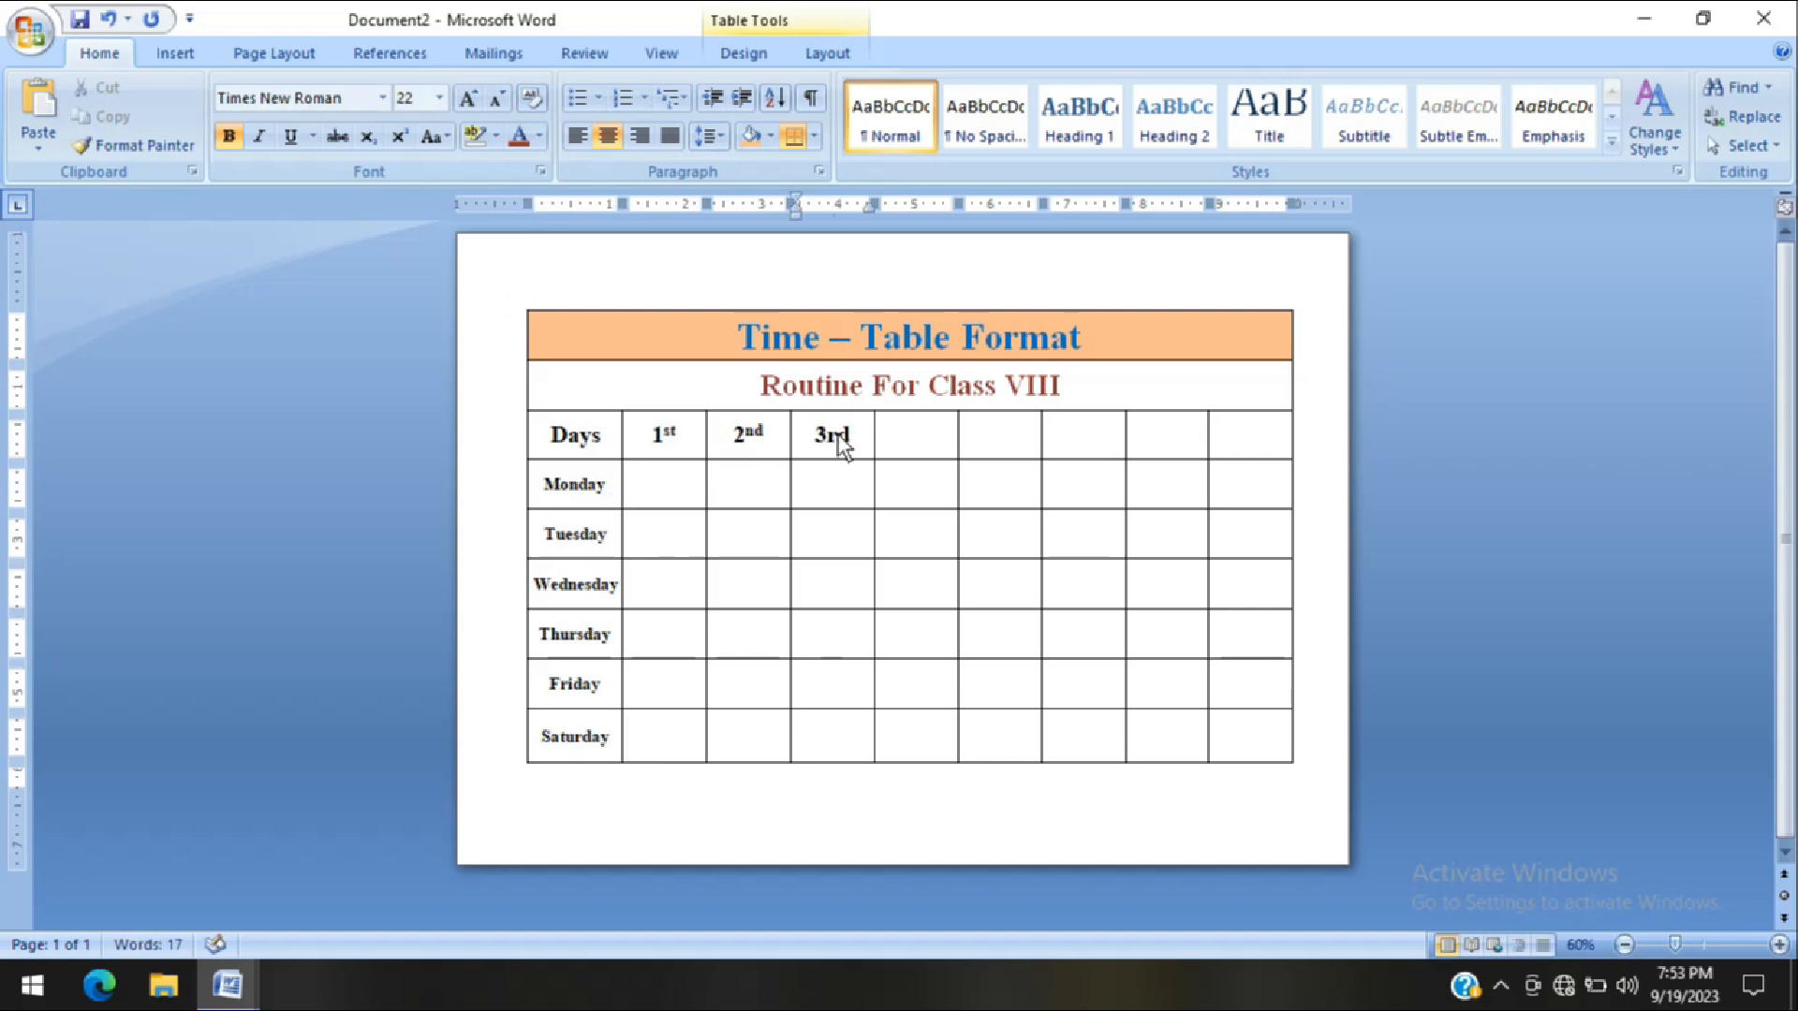
key(Tab)
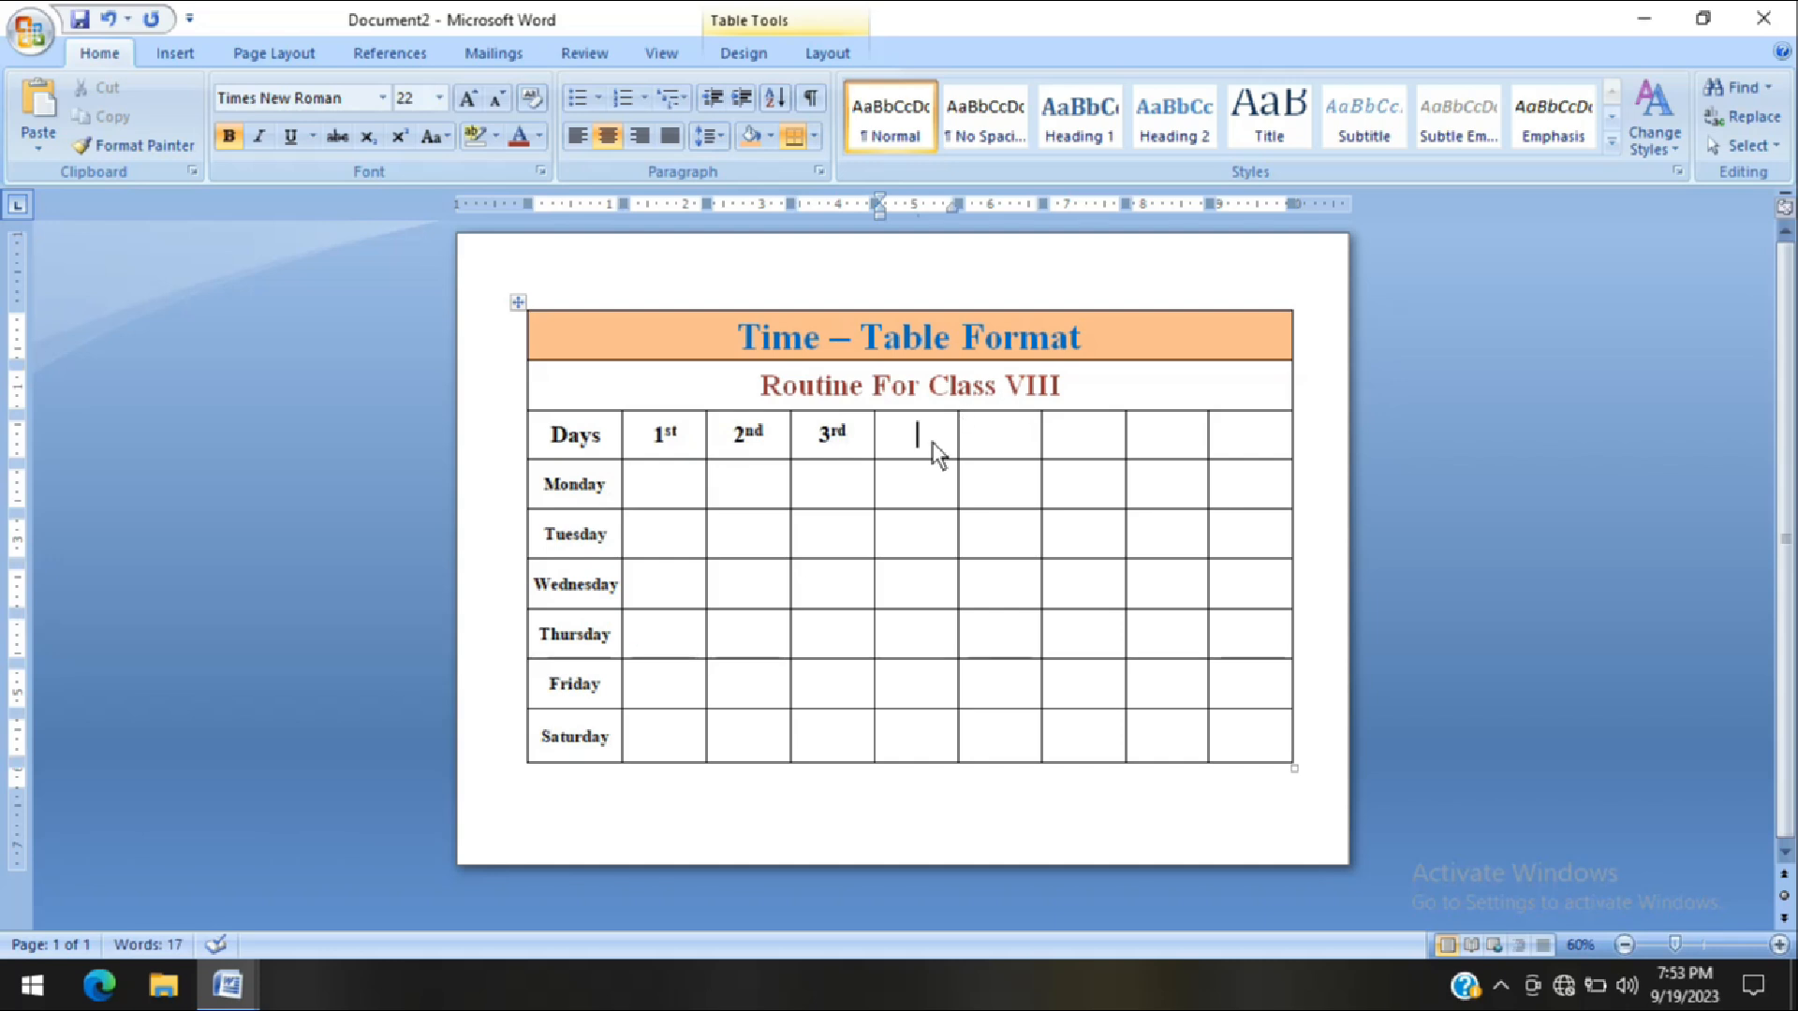
text(4th)
key(Tab)
Merge the seven empty cells of the column after "4th", from the header row down to the Saturday row, into one cell
drag(1002, 728, 1002, 732)
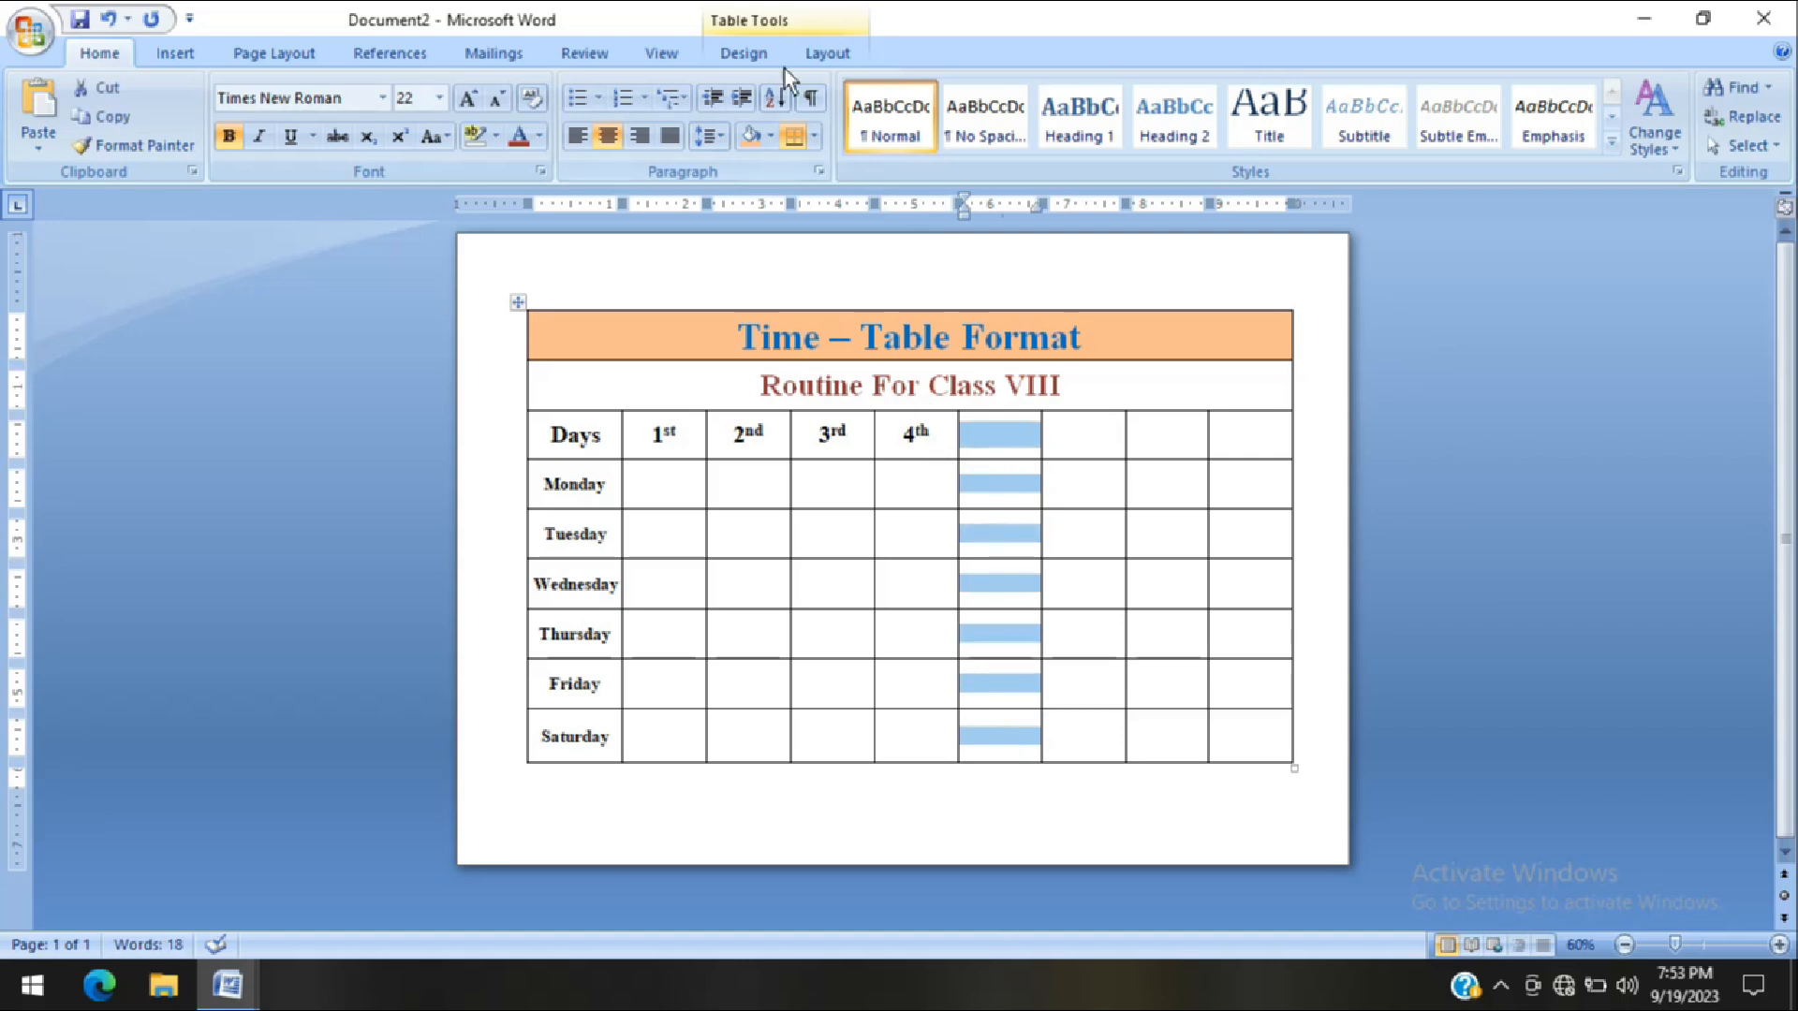
click(812, 58)
click(552, 139)
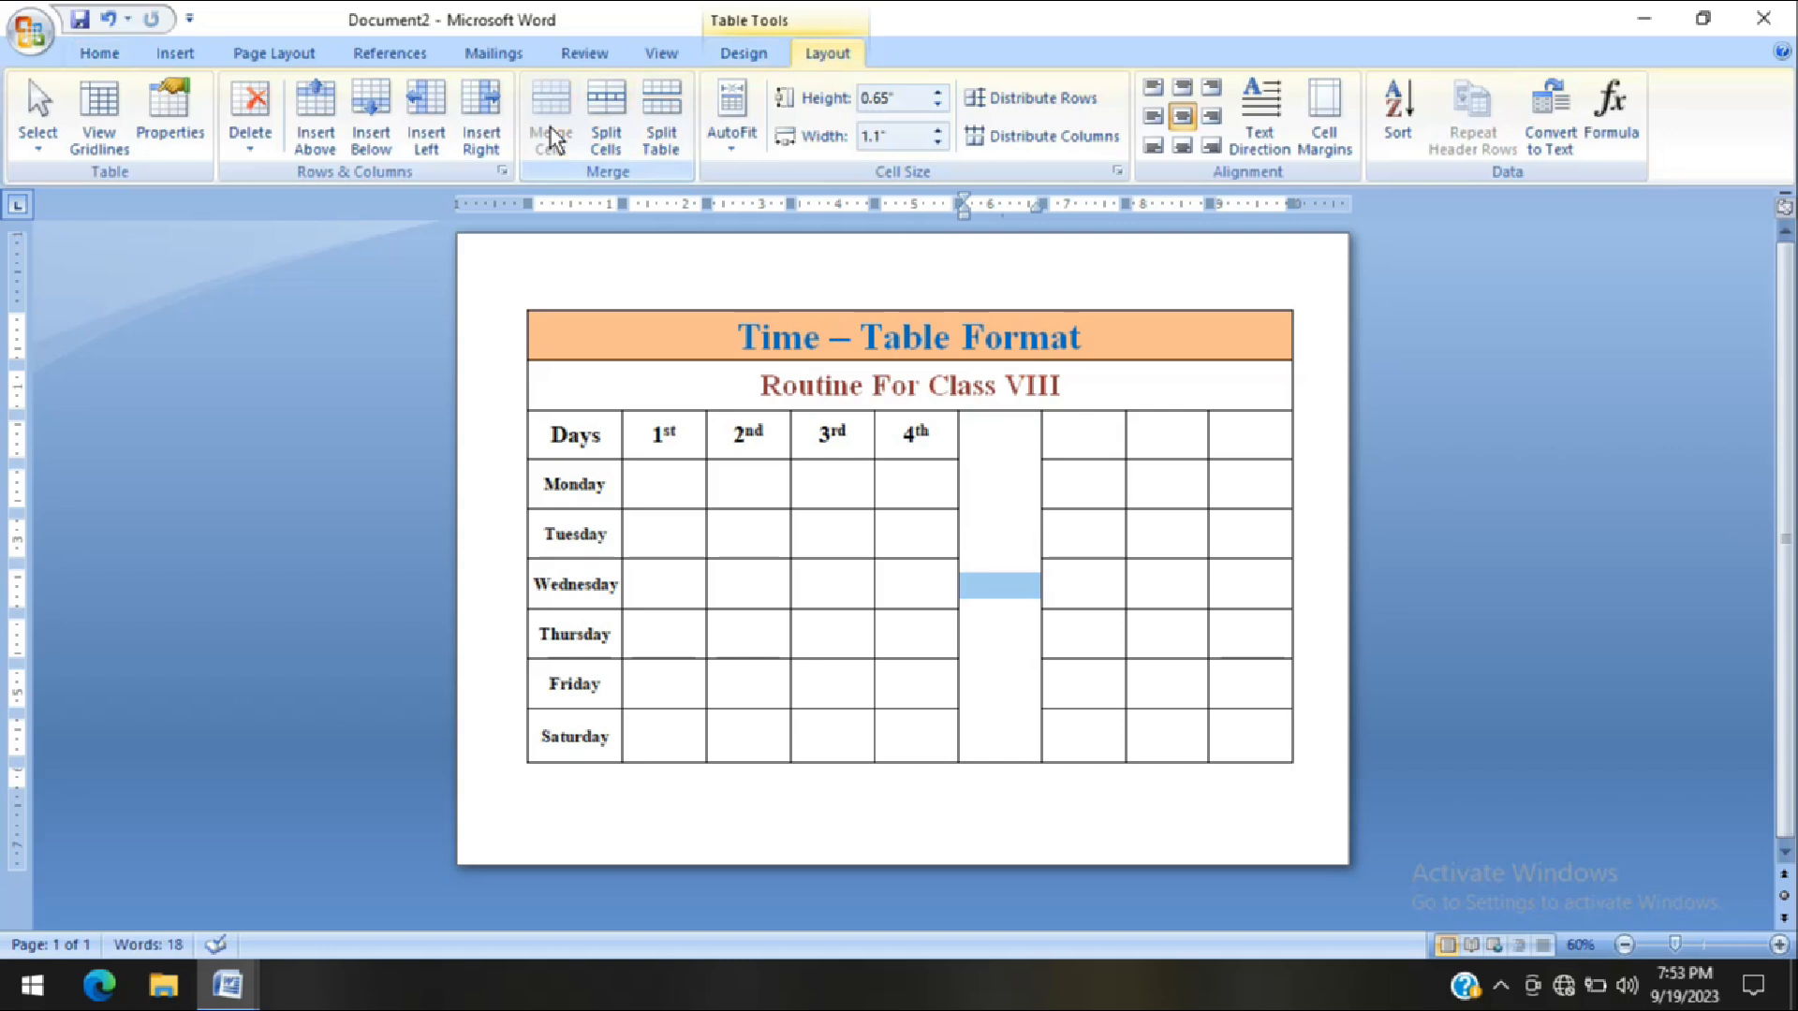
Rotate the text direction of the merged cell after "4th" to read vertically from bottom to top and enter "BREAK"
click(1269, 119)
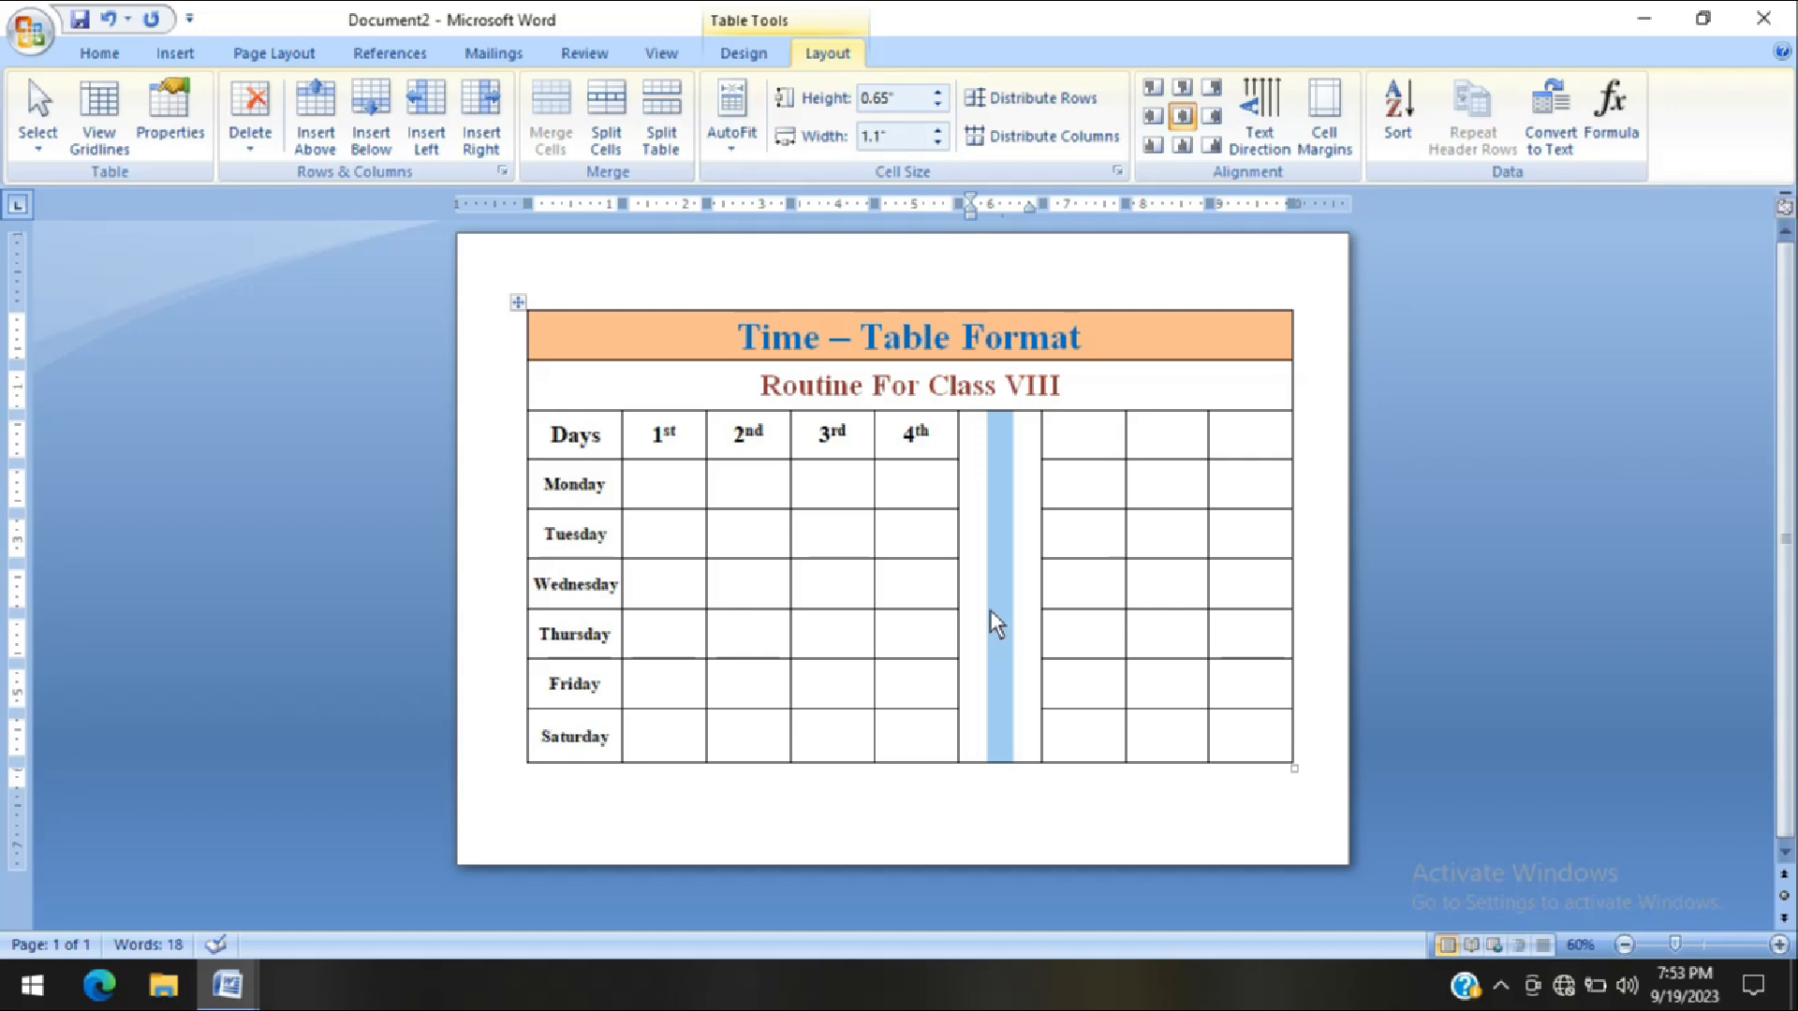
text(BREAK)
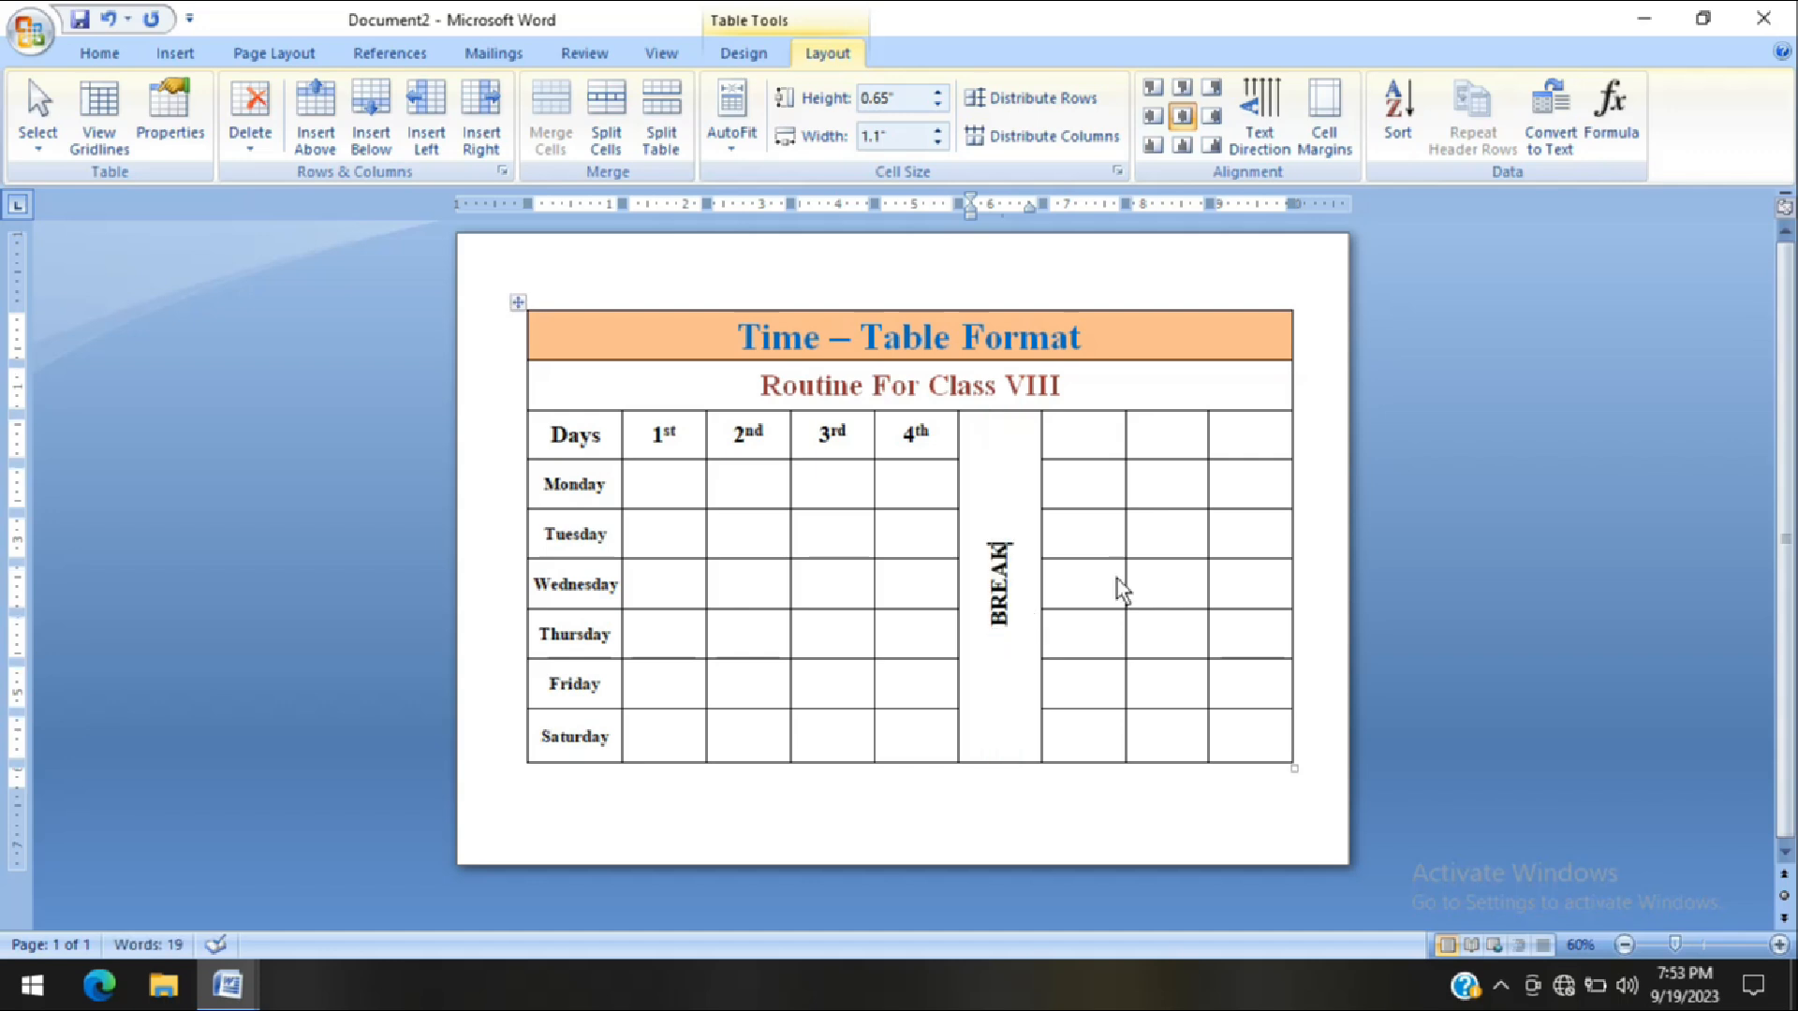
Enter the period number "5" in the header row cell immediately after the "BREAK" column
click(1101, 443)
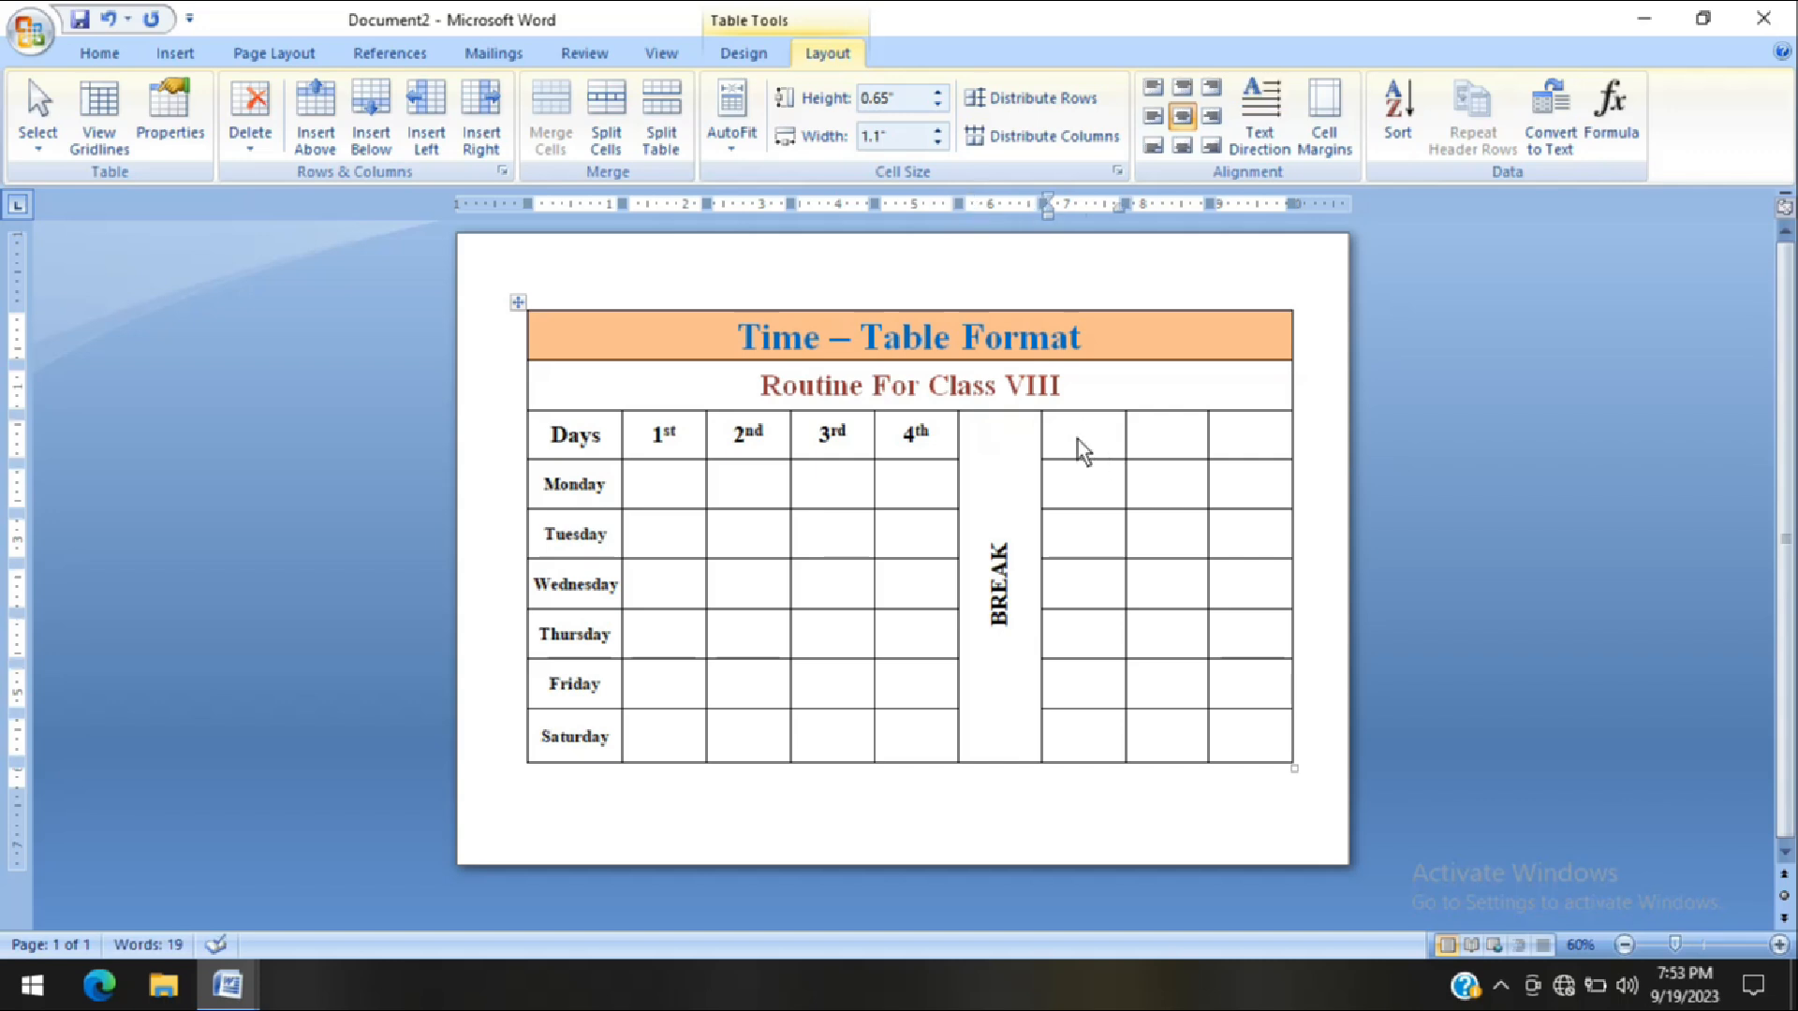
text(5TH)
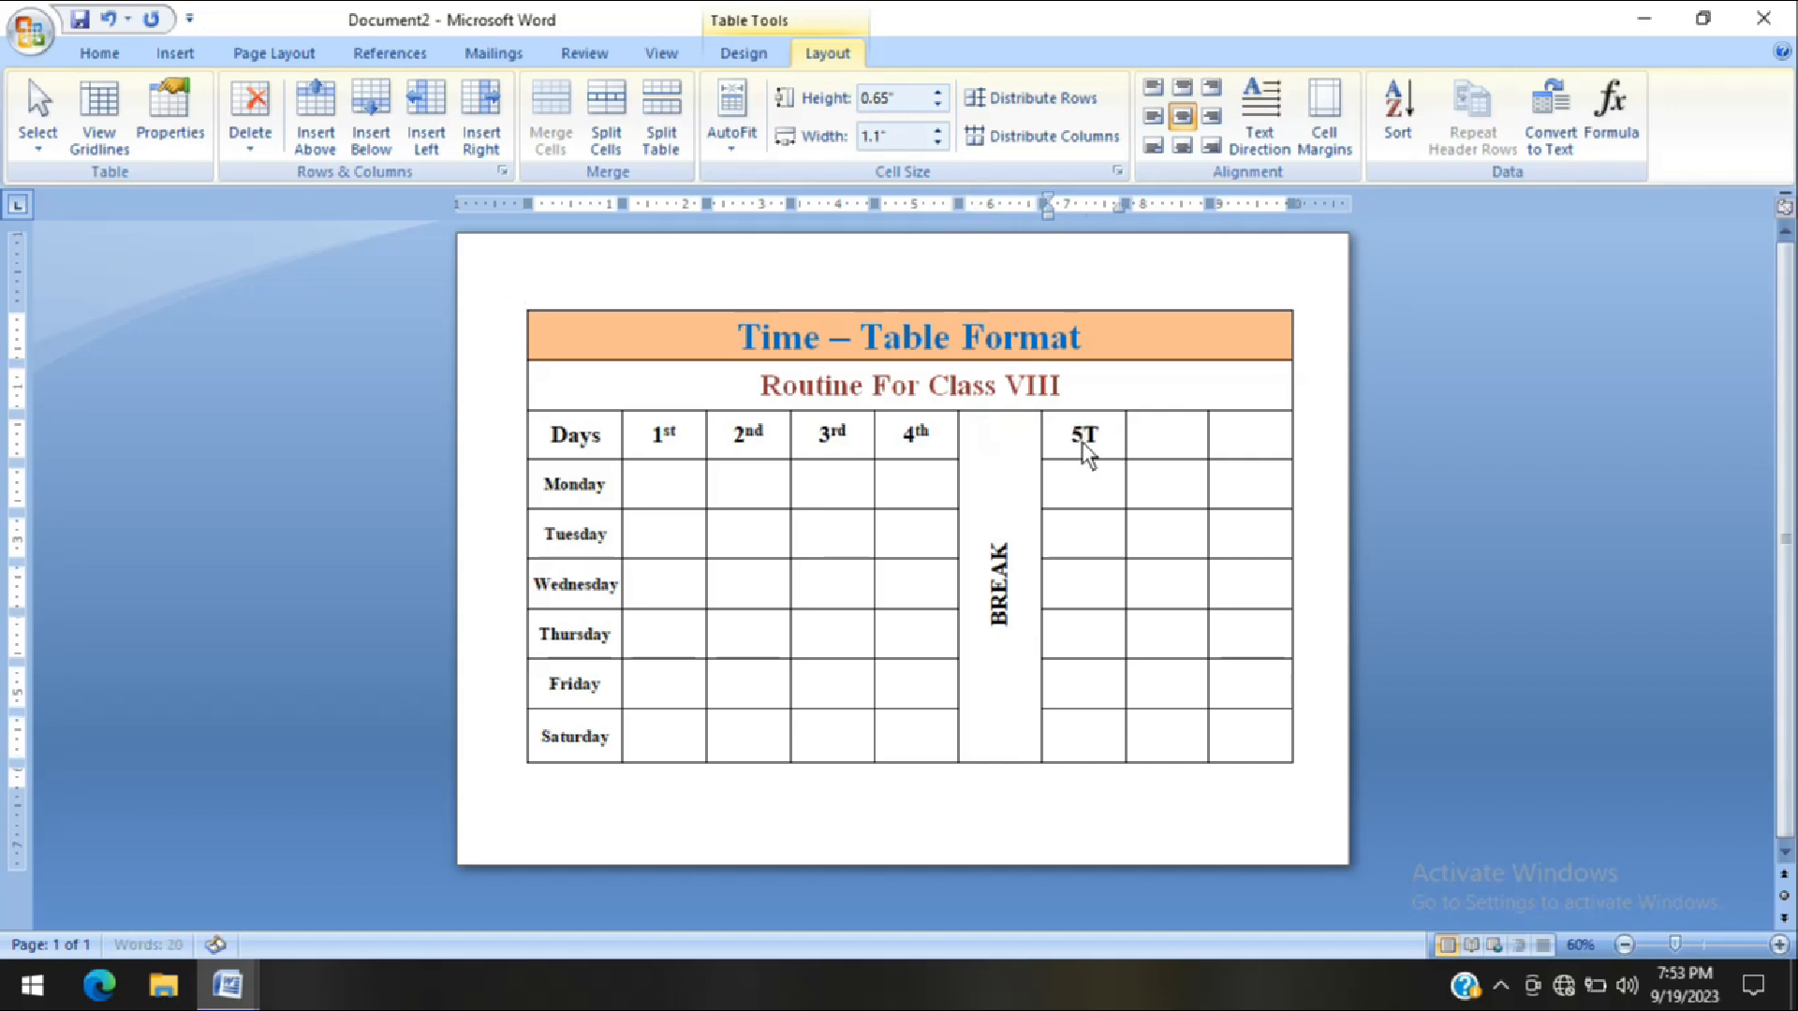
key(BackSpace)
key(BackSpace)
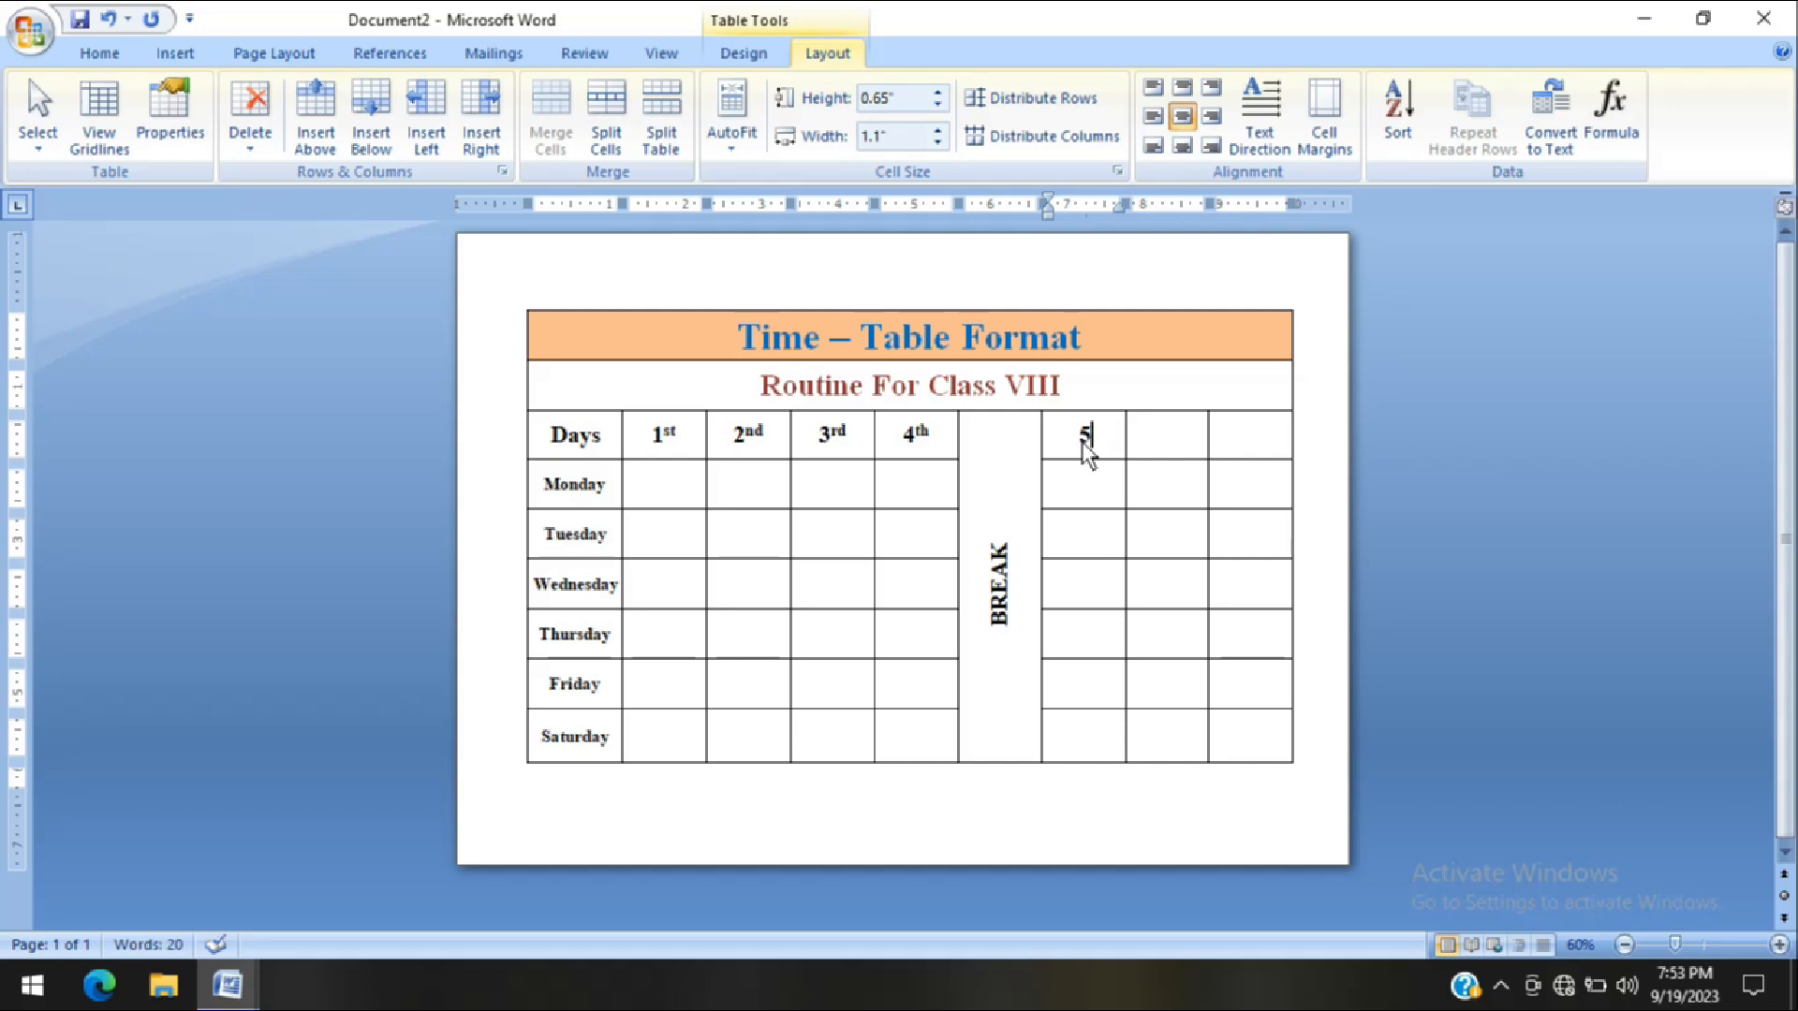